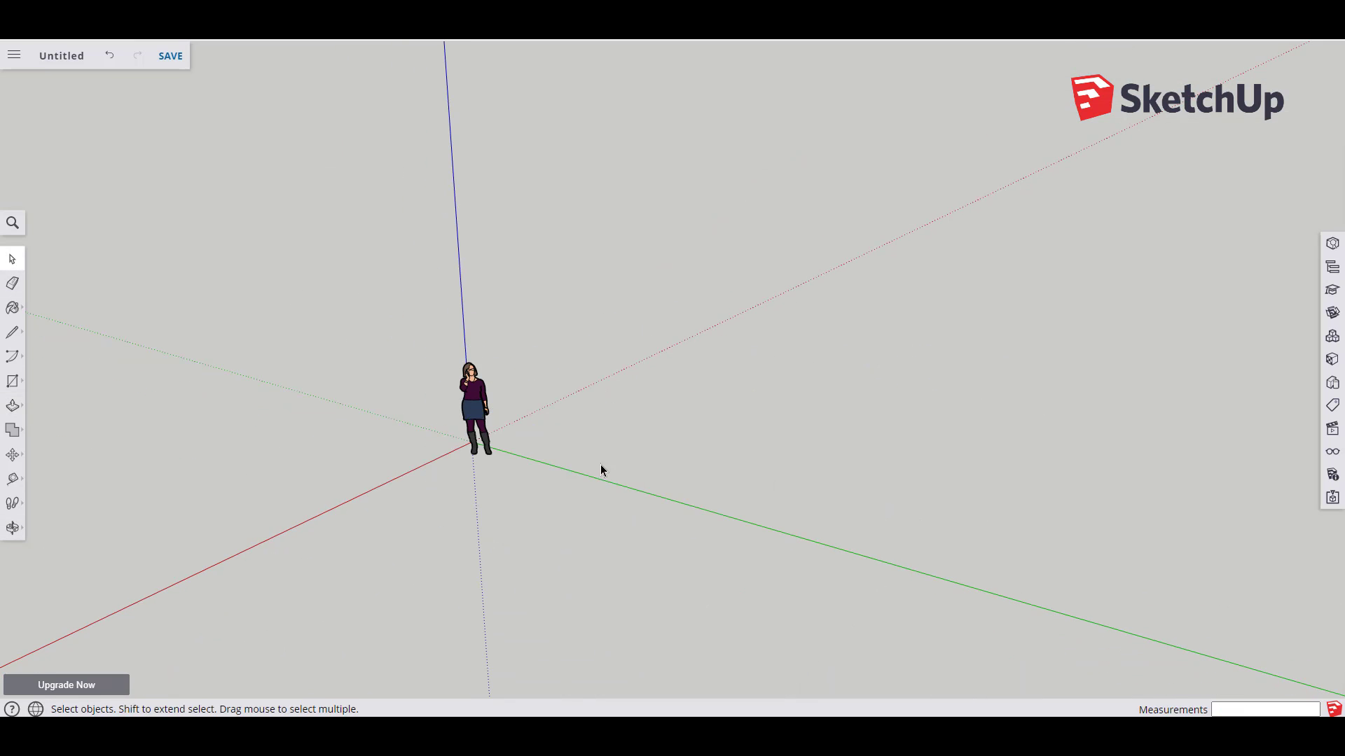
# - Look through the main menu, Outliner and Instructor panels, then close the side panel
pyautogui.moveTo(599, 464); pyautogui.dragTo(490, 336, button='middle')
pyautogui.press('l')
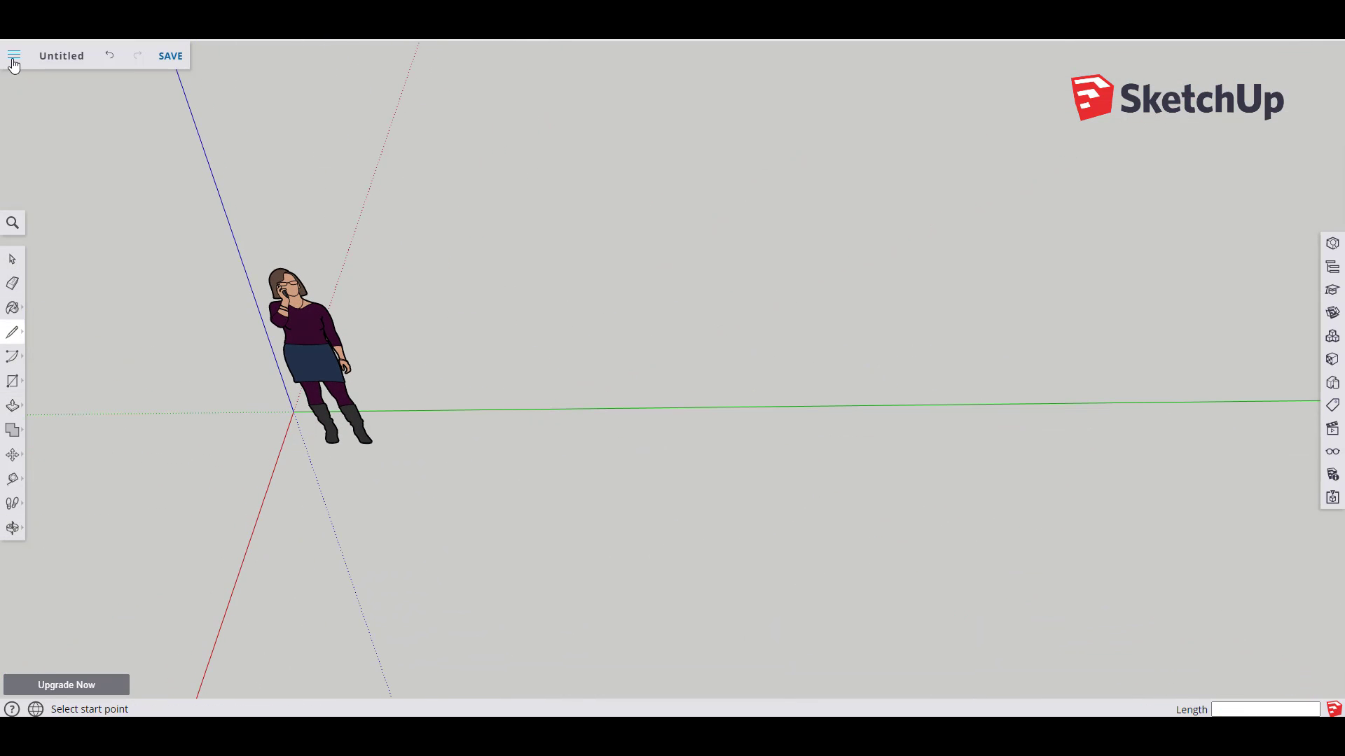
pyautogui.click(14, 62)
pyautogui.click(1332, 267)
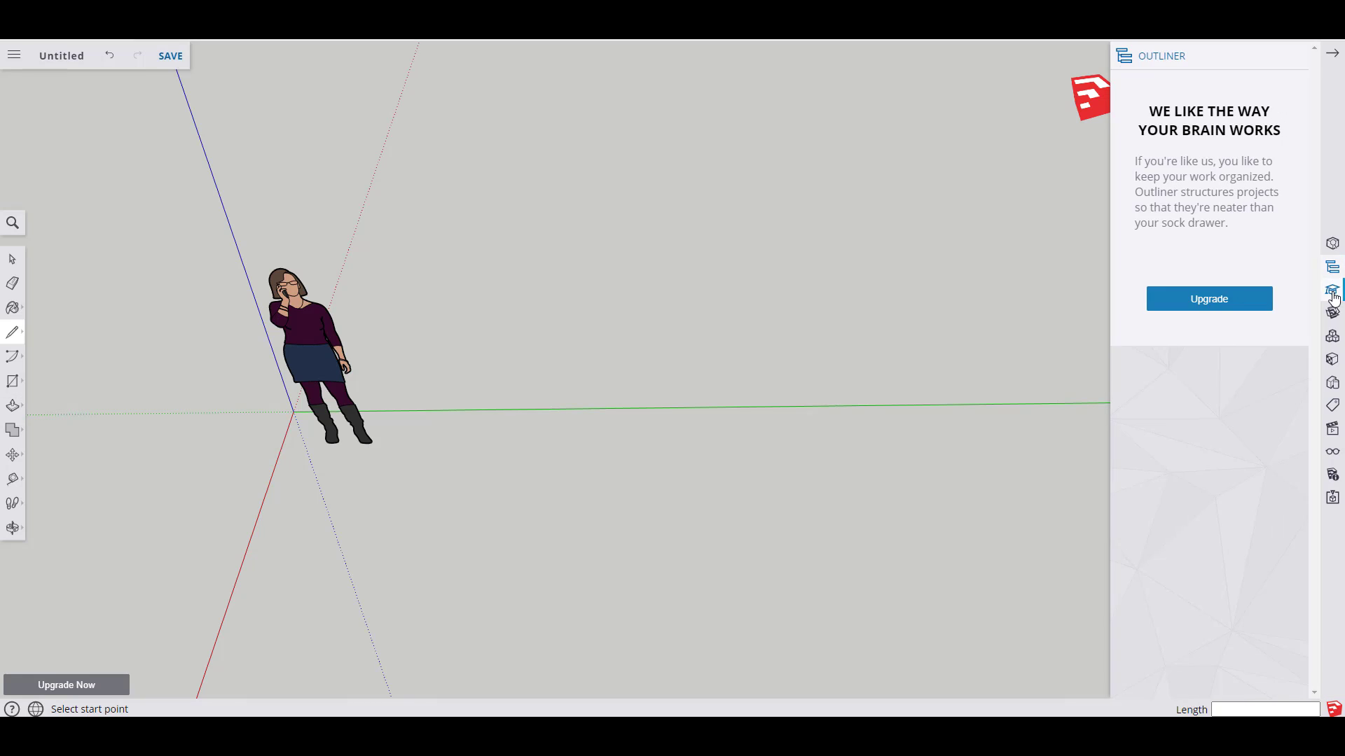
pyautogui.click(1333, 290)
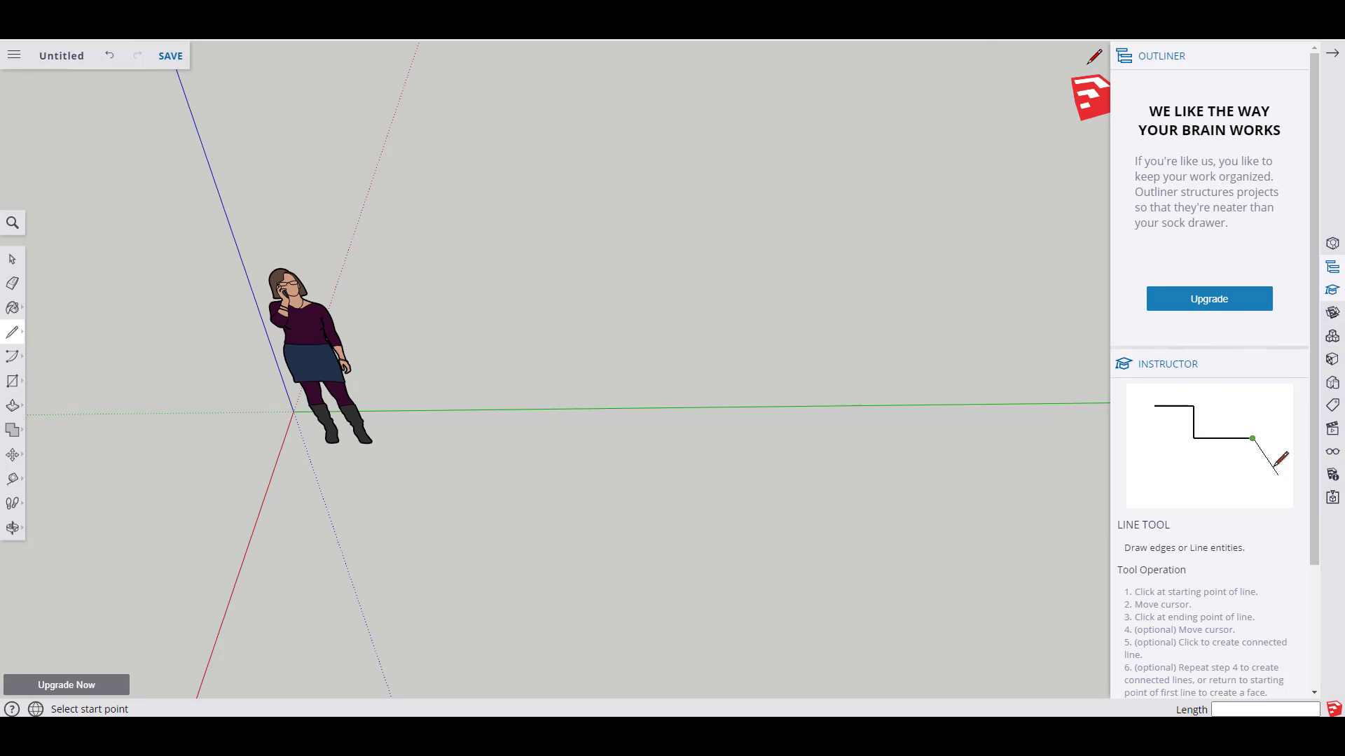
pyautogui.click(1332, 53)
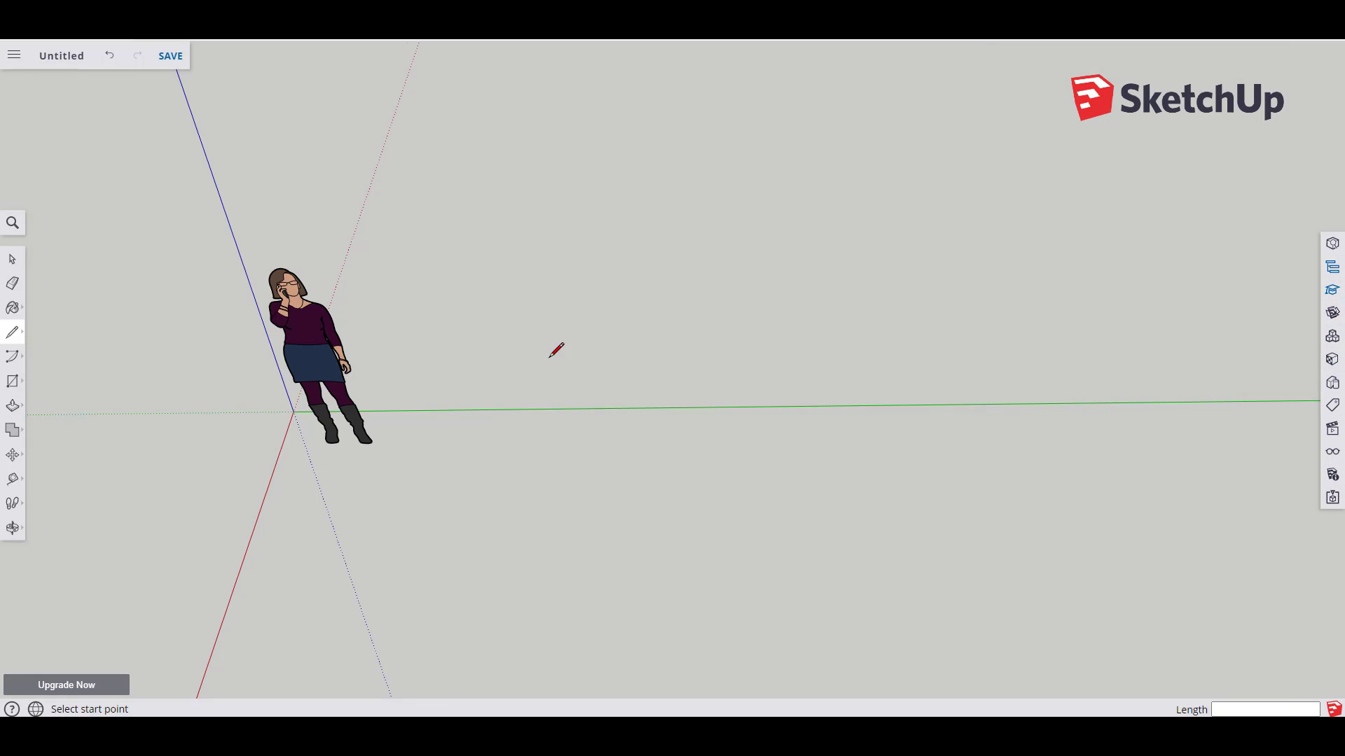
# - Draw a closed L-shaped footprint face with the Line tool
pyautogui.click(505, 141)
pyautogui.click(1126, 143)
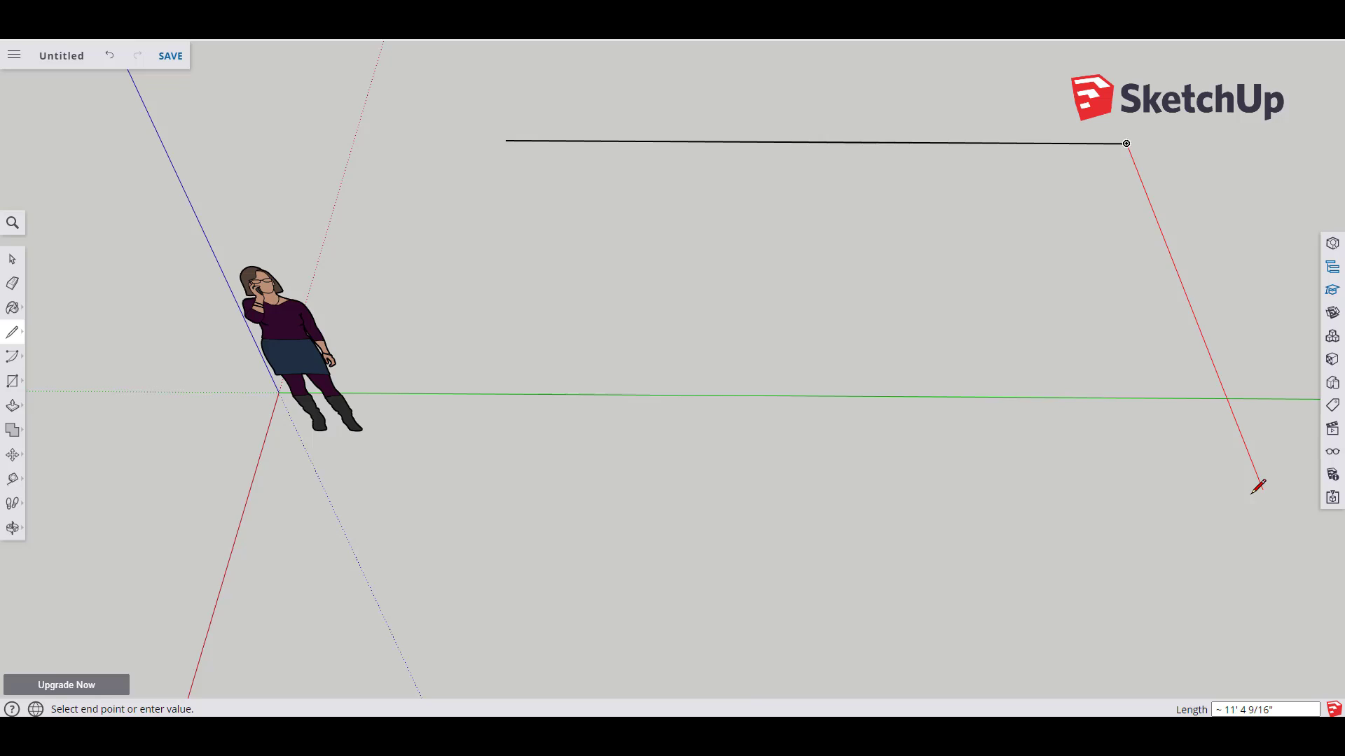
pyautogui.scroll(-3, 1258, 485)
pyautogui.keyDown('shift'); pyautogui.moveTo(1246, 495); pyautogui.dragTo(913, 456, button='middle'); pyautogui.keyUp('shift')
pyautogui.click(876, 456)
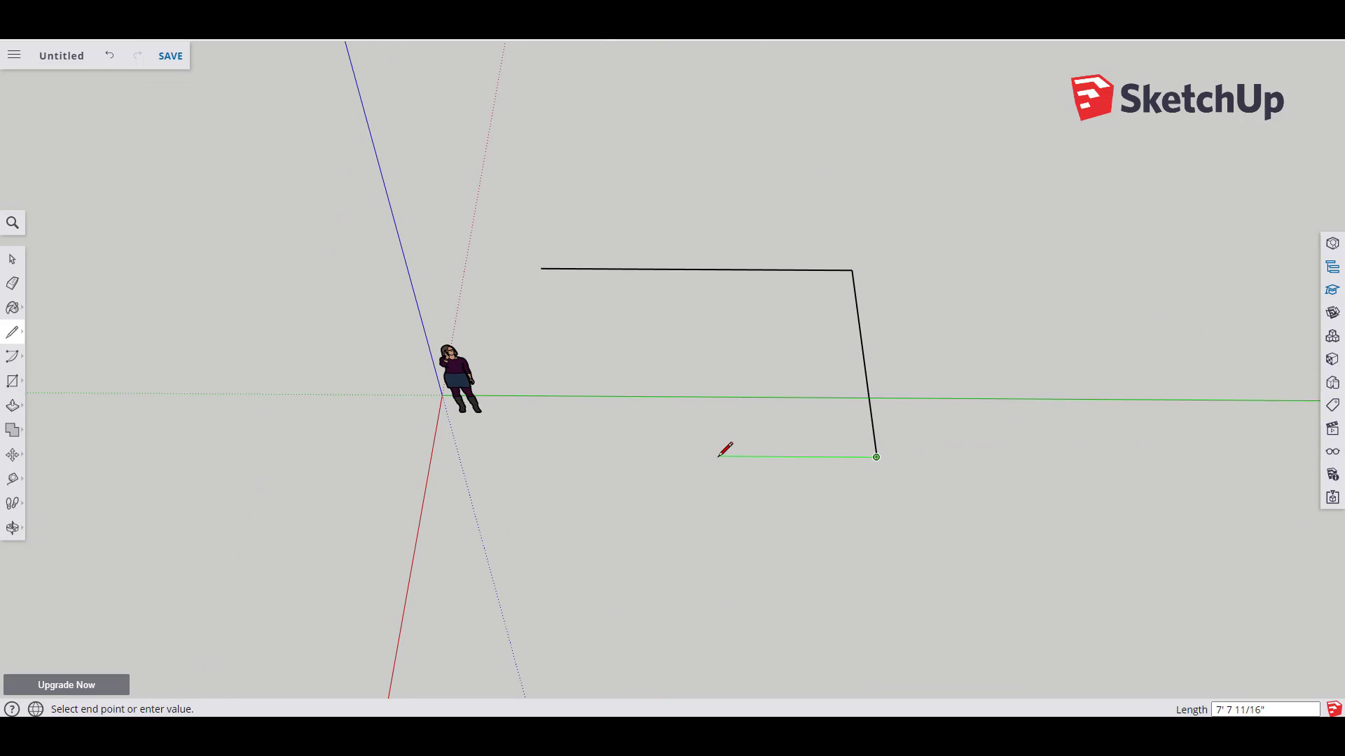
pyautogui.click(715, 457)
pyautogui.click(717, 572)
pyautogui.click(470, 571)
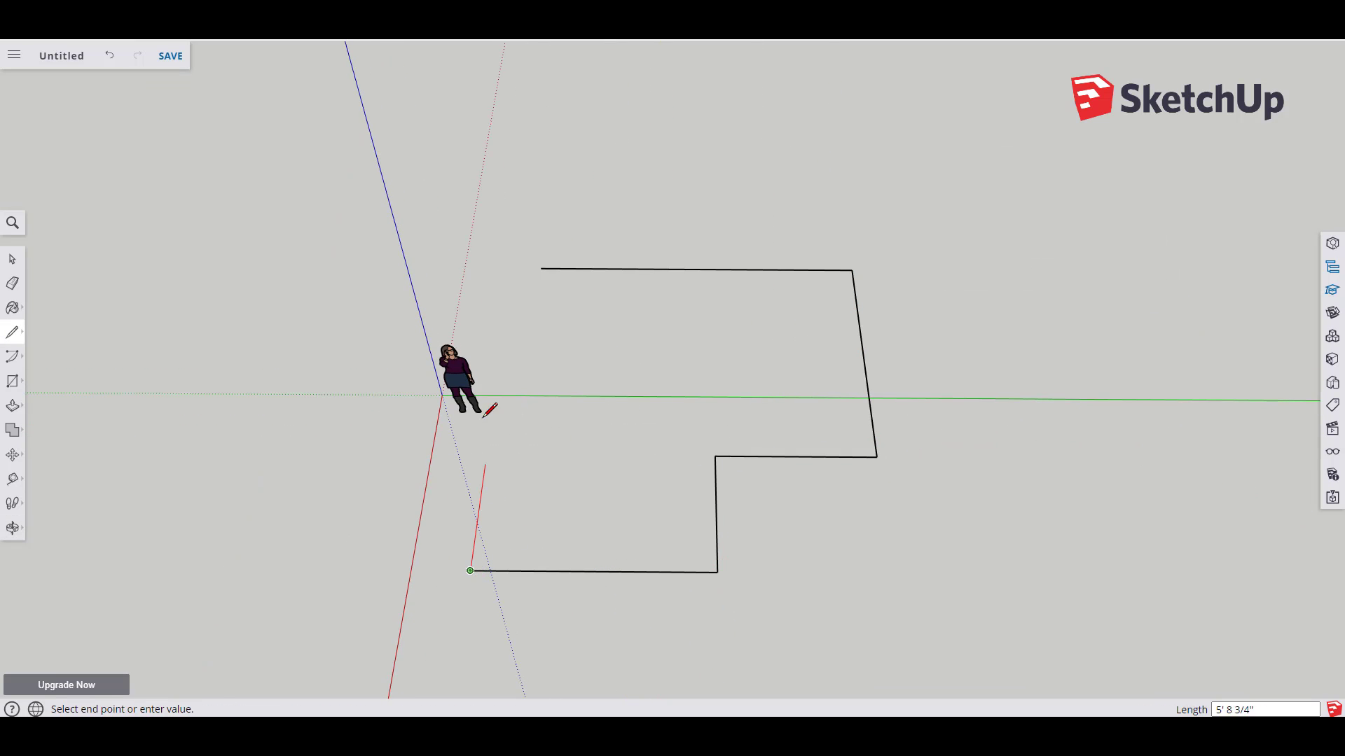
pyautogui.click(512, 269)
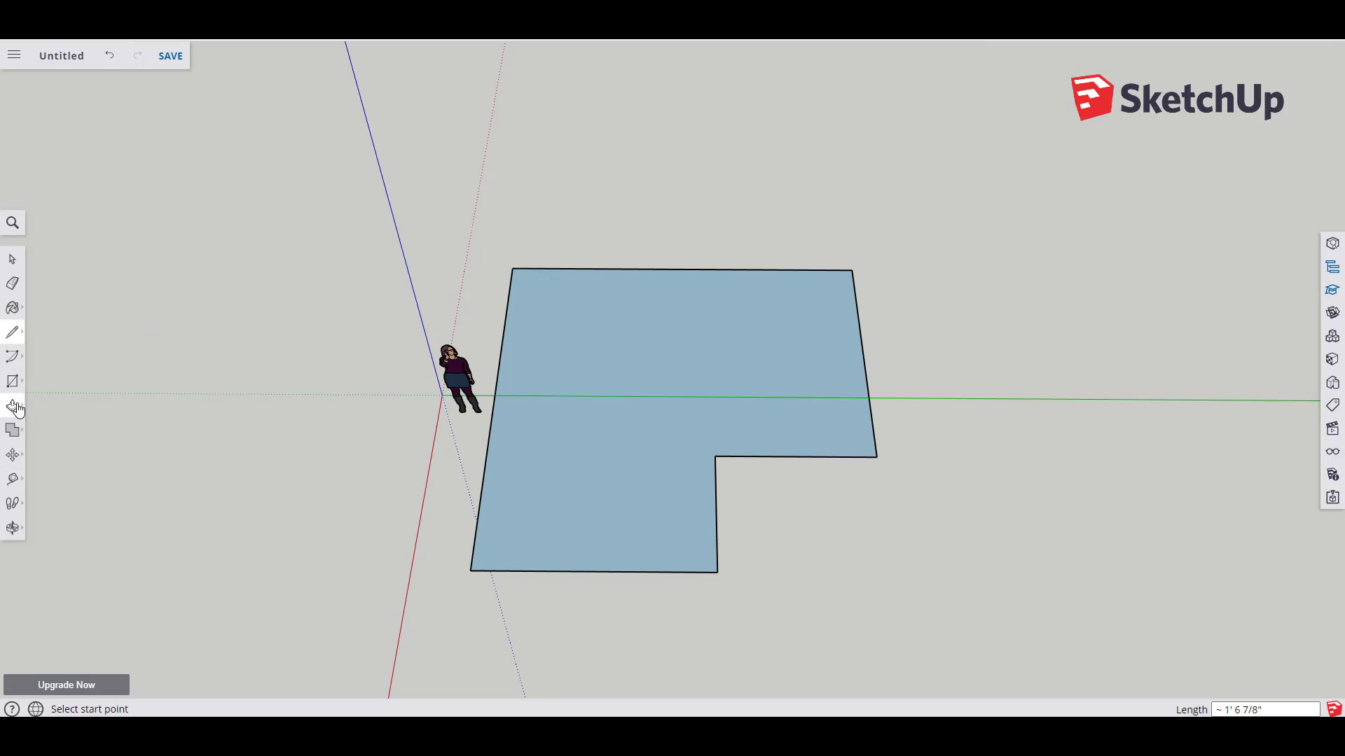
# - Push/Pull the L-shaped face up into box walls
pyautogui.click(15, 408)
pyautogui.moveTo(570, 418); pyautogui.dragTo(729, 175)
pyautogui.moveTo(729, 174); pyautogui.dragTo(760, 370, button='middle')
# - Inset and recess a window panel on the right wing, then extend the left wing 1' 4 1/8"
pyautogui.press('f')
pyautogui.click(900, 506)
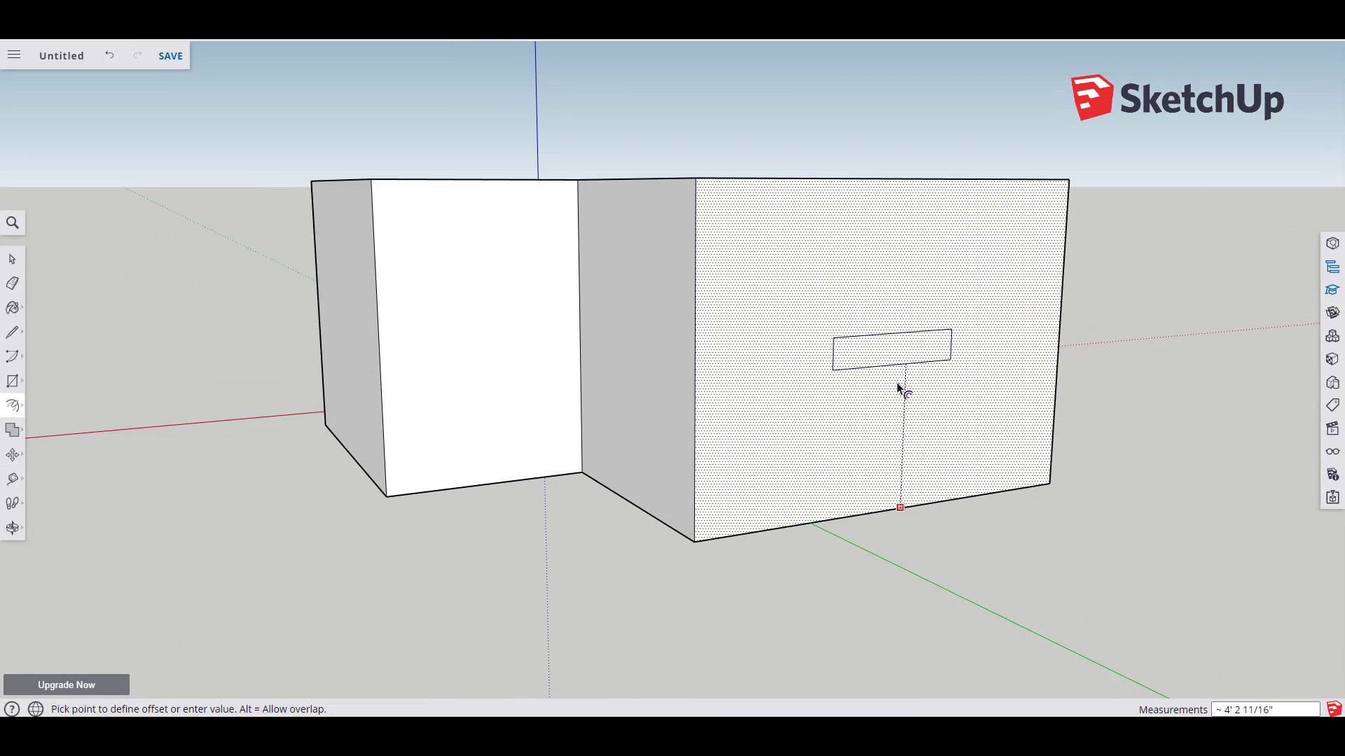
pyautogui.click(956, 475)
pyautogui.moveTo(742, 486); pyautogui.dragTo(765, 439, button='middle')
pyautogui.press('p')
pyautogui.moveTo(896, 403)
pyautogui.mouseDown()
pyautogui.moveTo(900, 418)
pyautogui.moveTo(880, 405)
pyautogui.moveTo(895, 423)
pyautogui.mouseUp()
pyautogui.moveTo(895, 423); pyautogui.dragTo(329, 448, button='middle')
pyautogui.moveTo(329, 449); pyautogui.dragTo(252, 413)
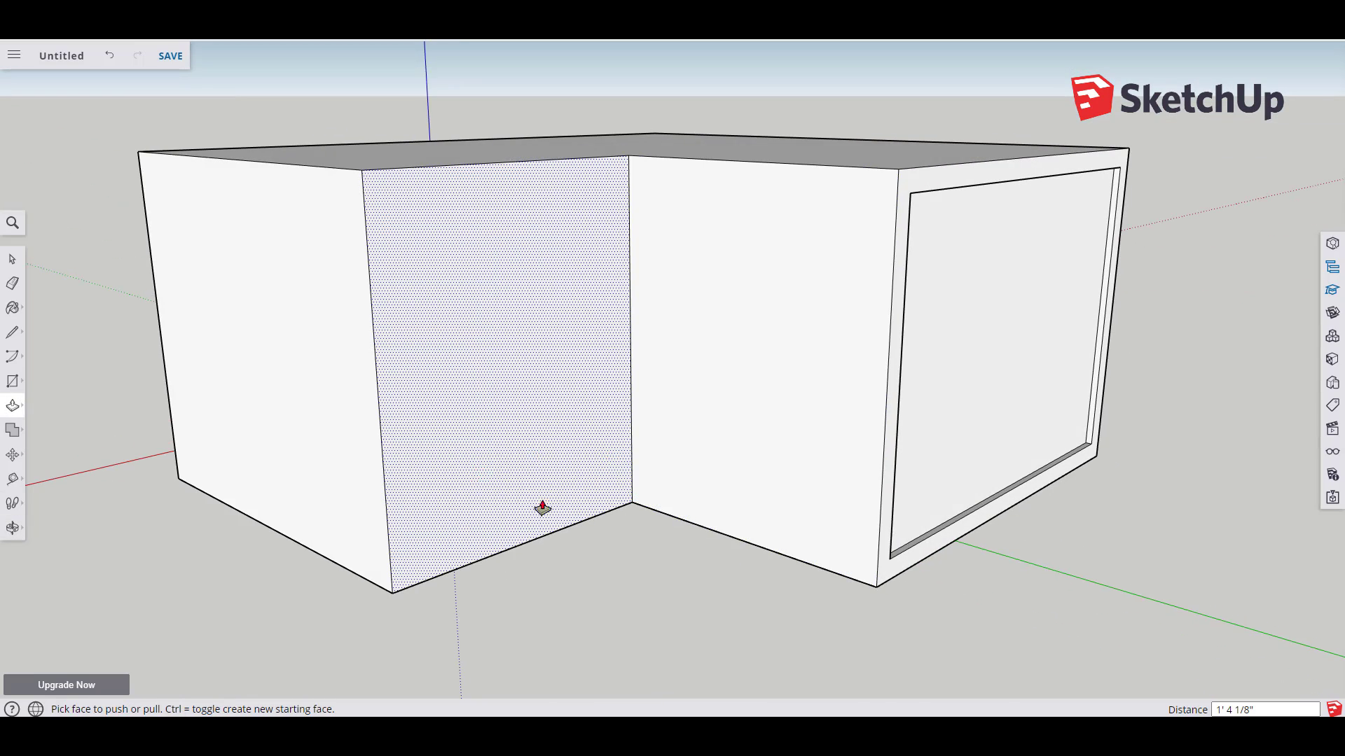
# - Draw a door rectangle on the left wing wall and move it further left
pyautogui.moveTo(542, 508); pyautogui.dragTo(435, 350, button='middle')
pyautogui.press('r')
pyautogui.click(400, 289)
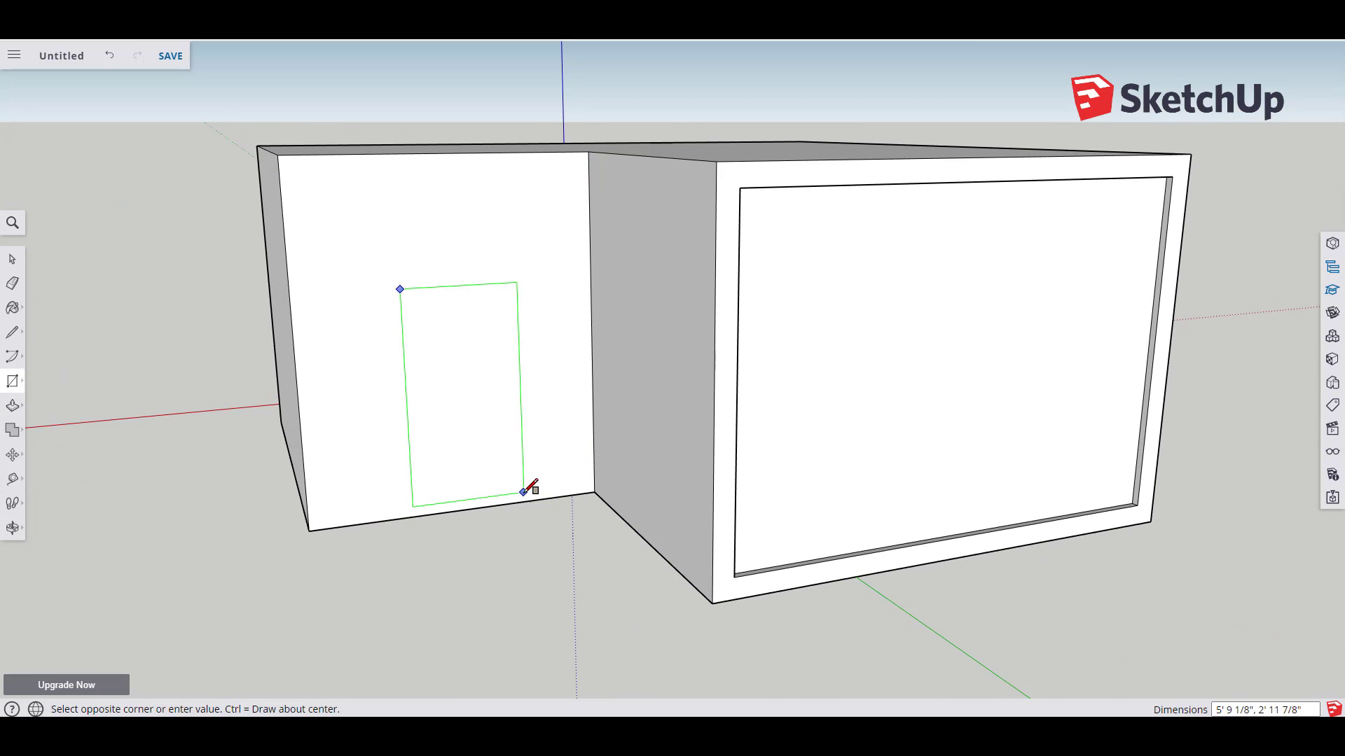
pyautogui.click(542, 492)
pyautogui.press('space')
pyautogui.click(489, 389)
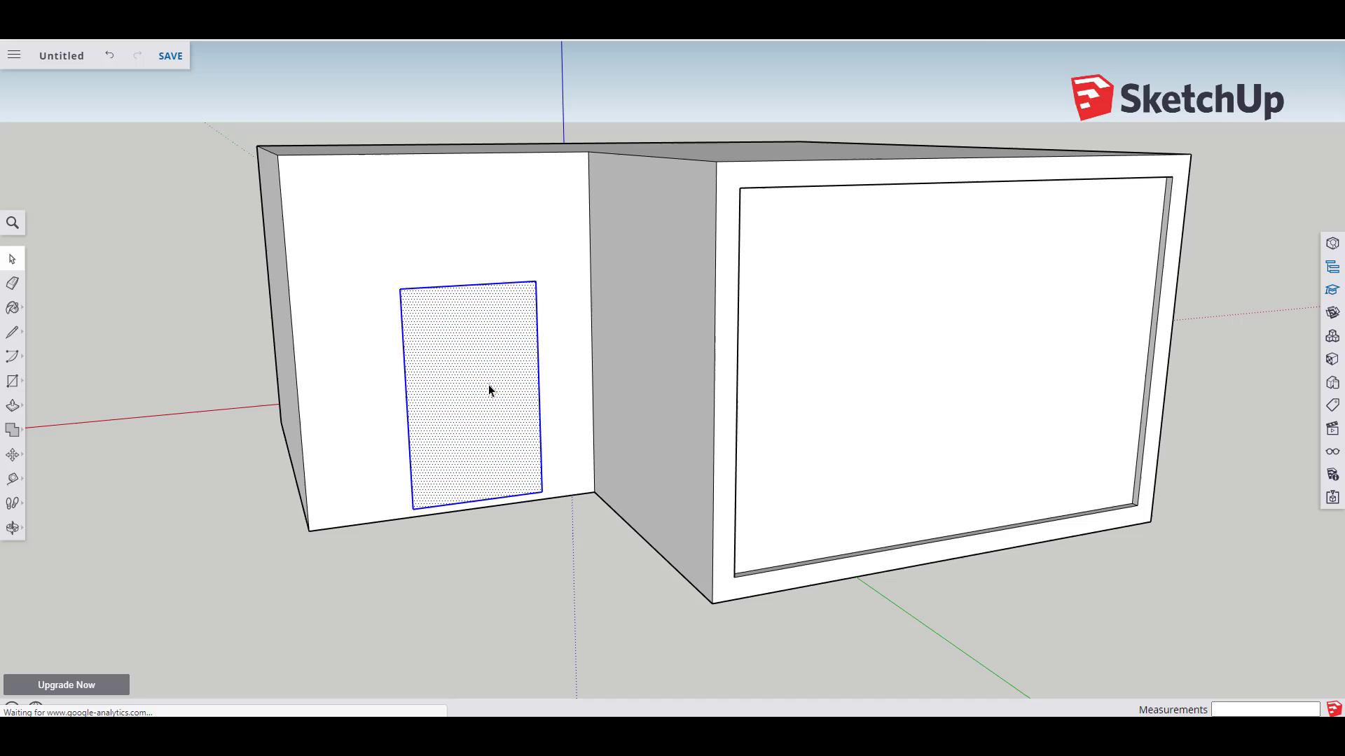
pyautogui.press('m')
pyautogui.click(472, 384)
pyautogui.click(441, 385)
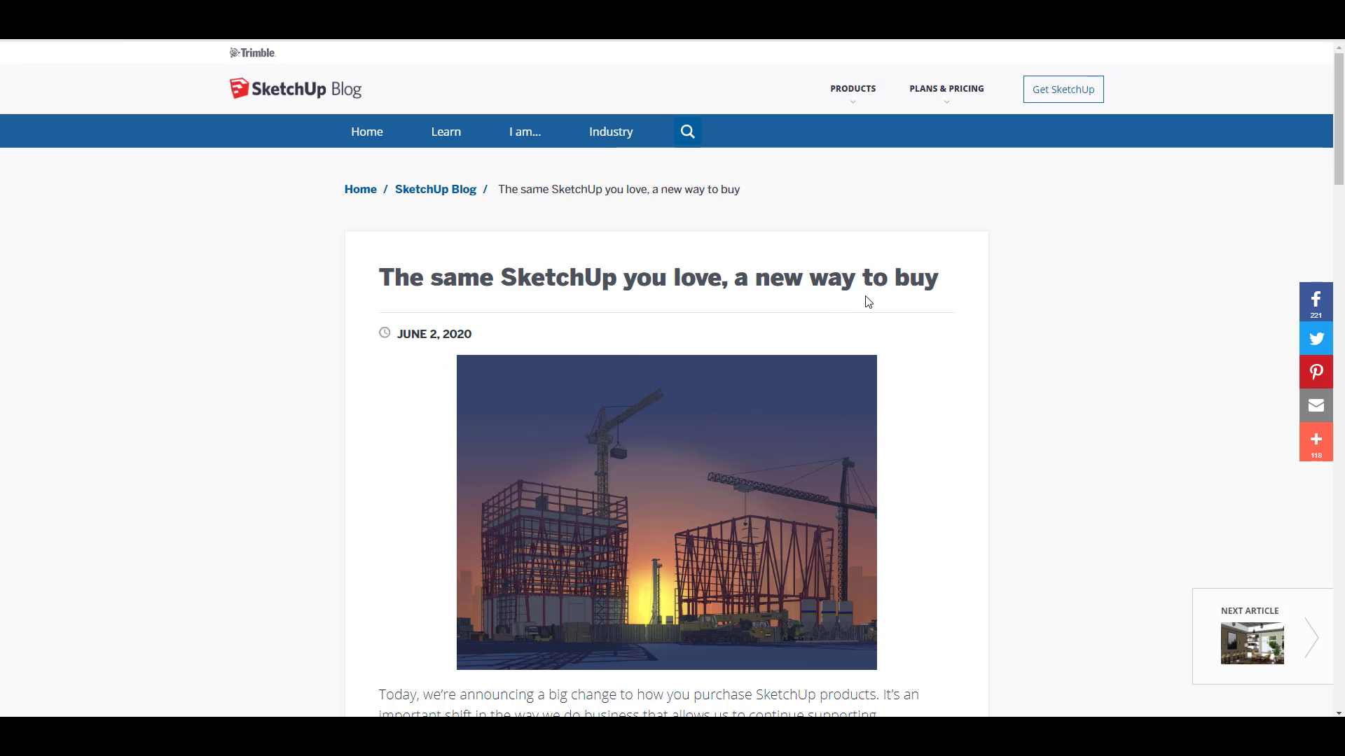
pyautogui.scroll(-7, 962, 381)
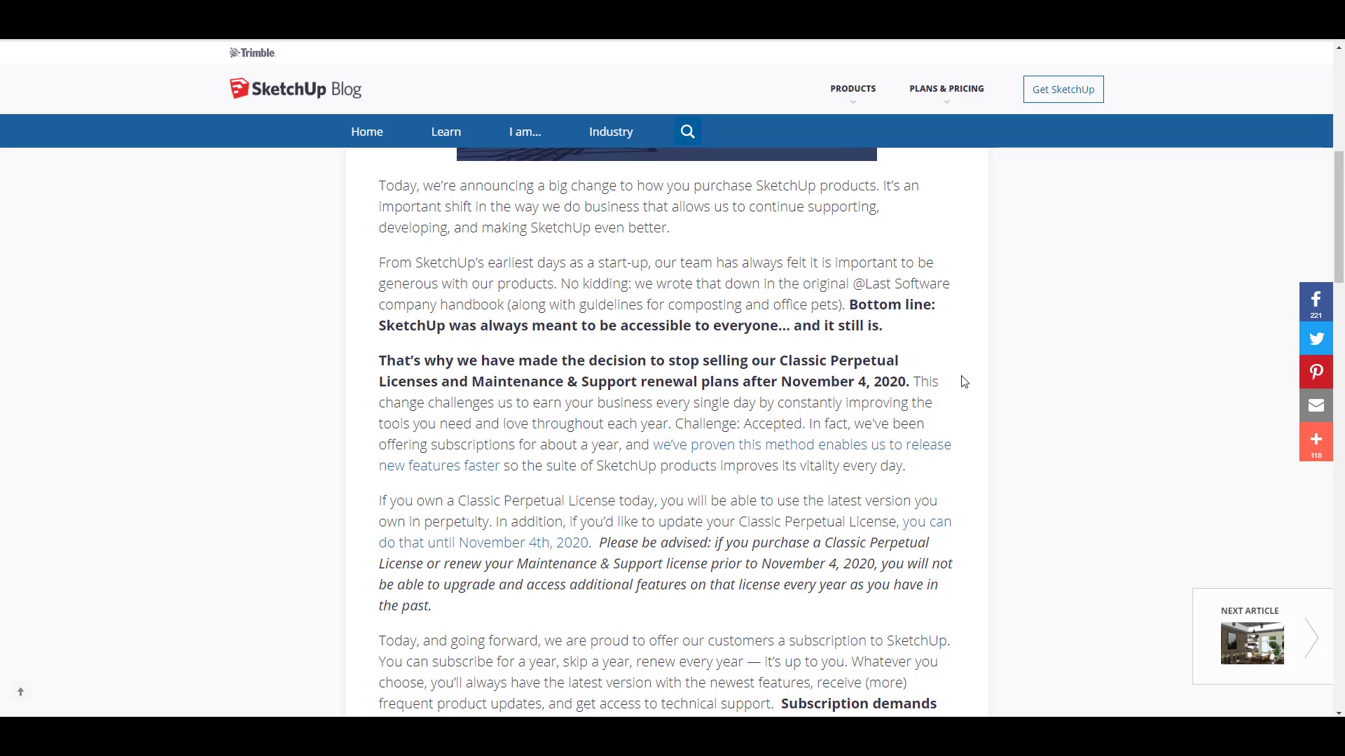
pyautogui.scroll(-3, 964, 382)
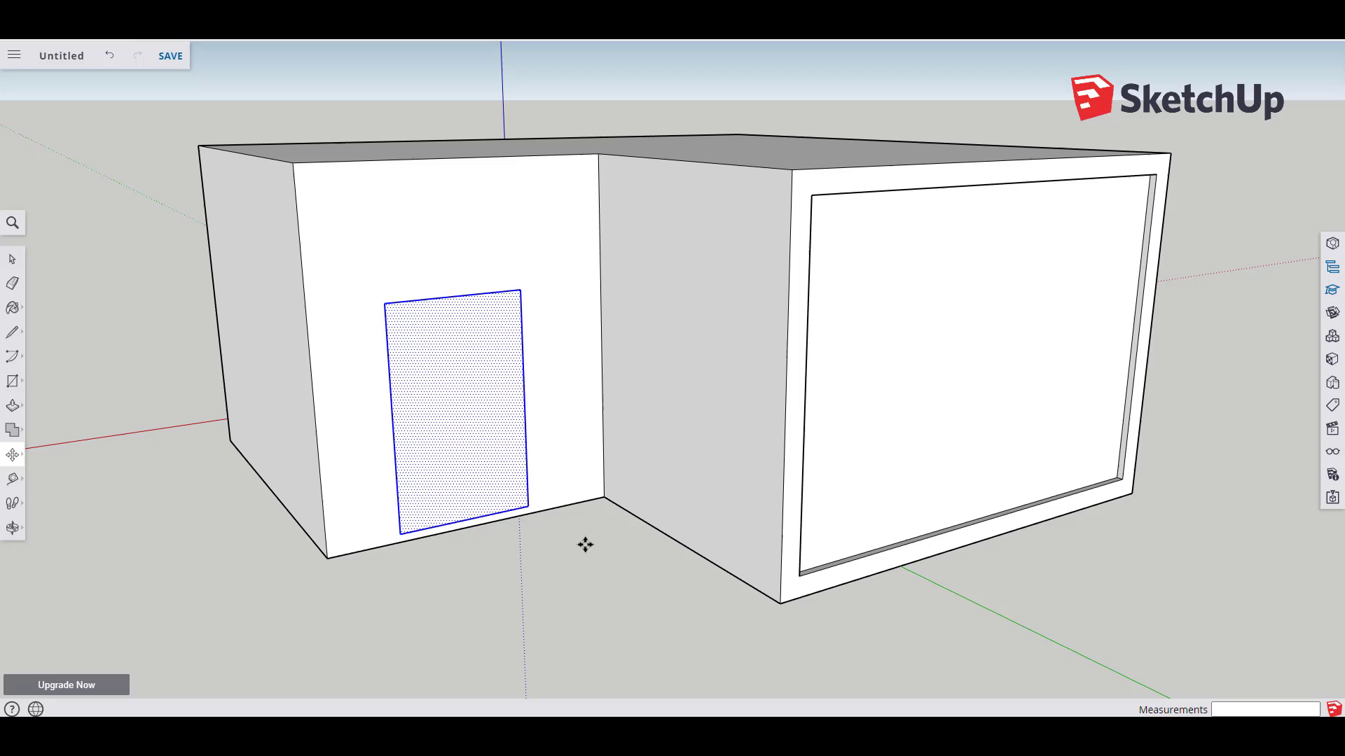
# - Draw a thin divider strip down the door's center and push it out 1 1/2"
pyautogui.press('o')
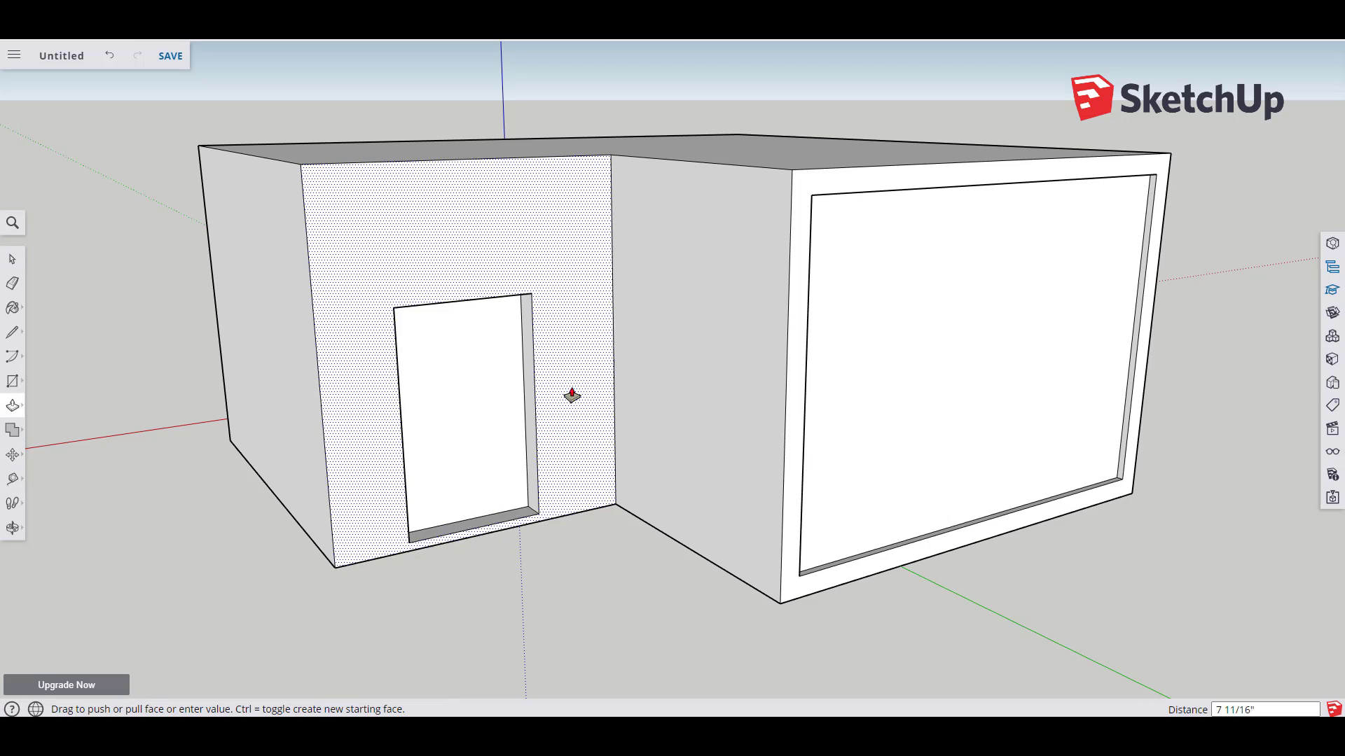
pyautogui.moveTo(558, 390); pyautogui.dragTo(675, 497)
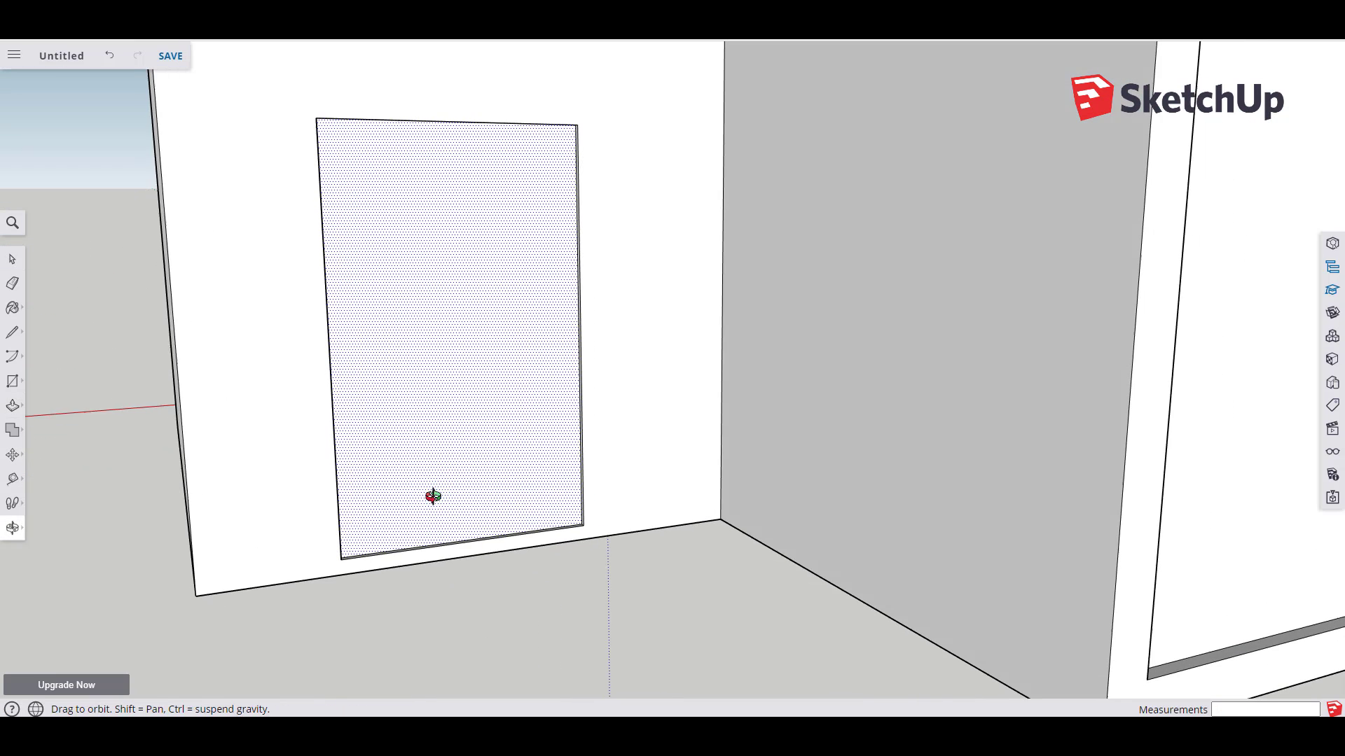
pyautogui.press('p')
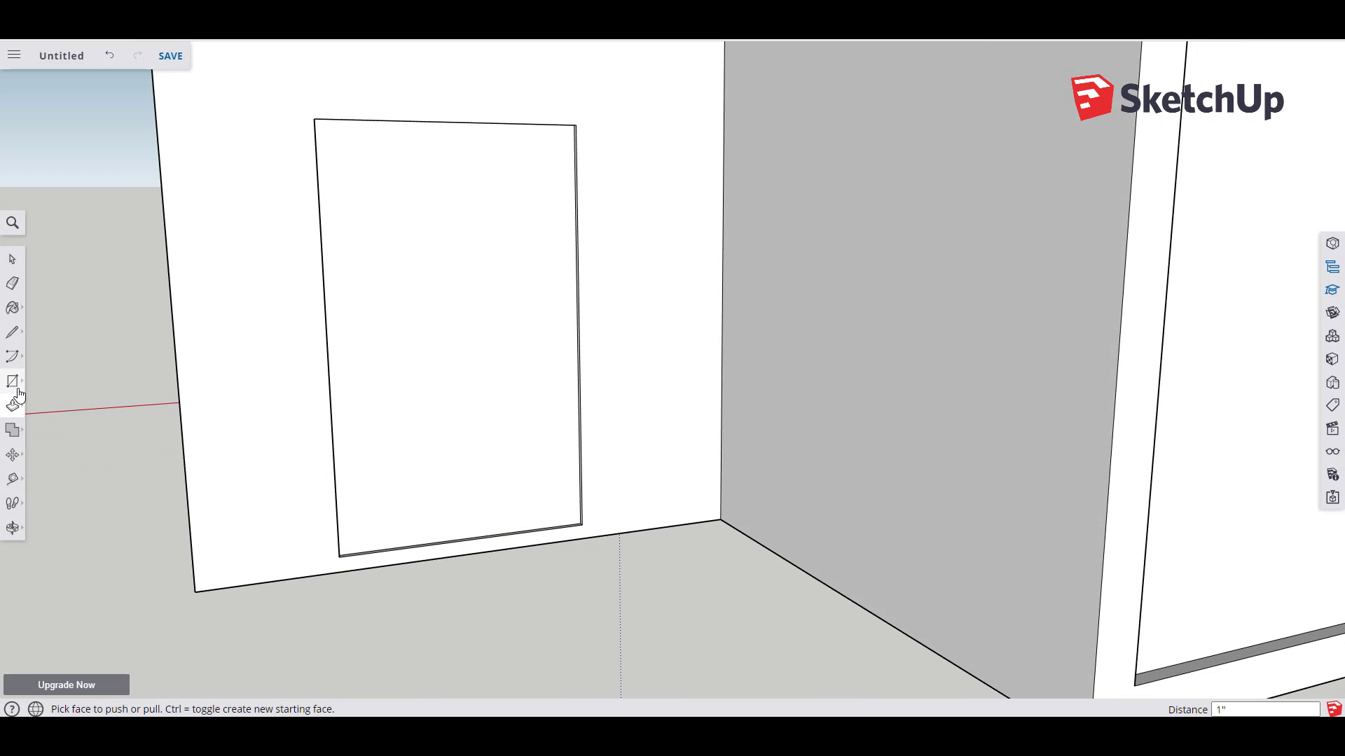
pyautogui.press('r')
pyautogui.moveTo(420, 327); pyautogui.dragTo(441, 203, button='middle')
pyautogui.moveTo(435, 105); pyautogui.dragTo(456, 57, button='middle')
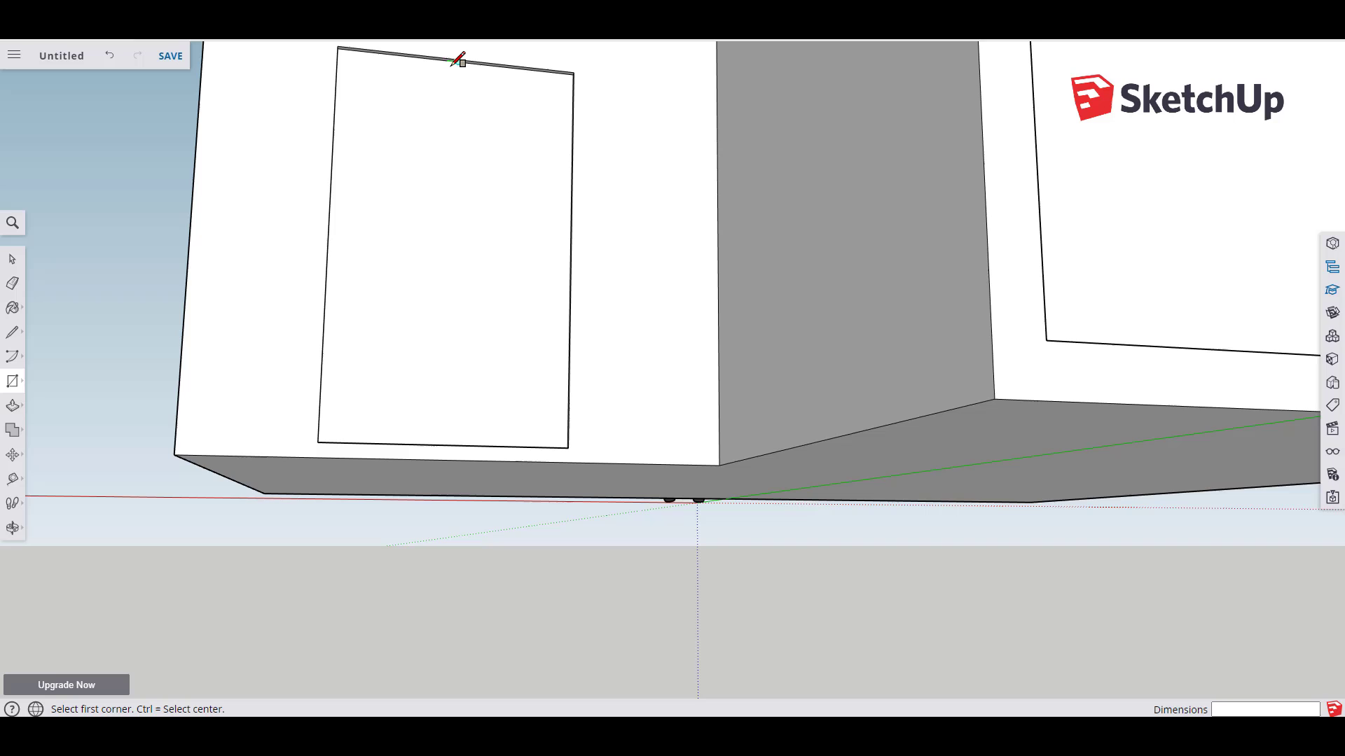
pyautogui.click(445, 60)
pyautogui.click(456, 444)
pyautogui.moveTo(456, 444); pyautogui.dragTo(753, 549, button='middle')
pyautogui.press('space')
pyautogui.scroll(3, 498, 481)
pyautogui.press('p')
pyautogui.click(662, 574)
# - Offset the roof face outward to outline a rim overhanging the walls
pyautogui.scroll(-5, 660, 570)
pyautogui.moveTo(661, 570); pyautogui.dragTo(400, 378, button='middle')
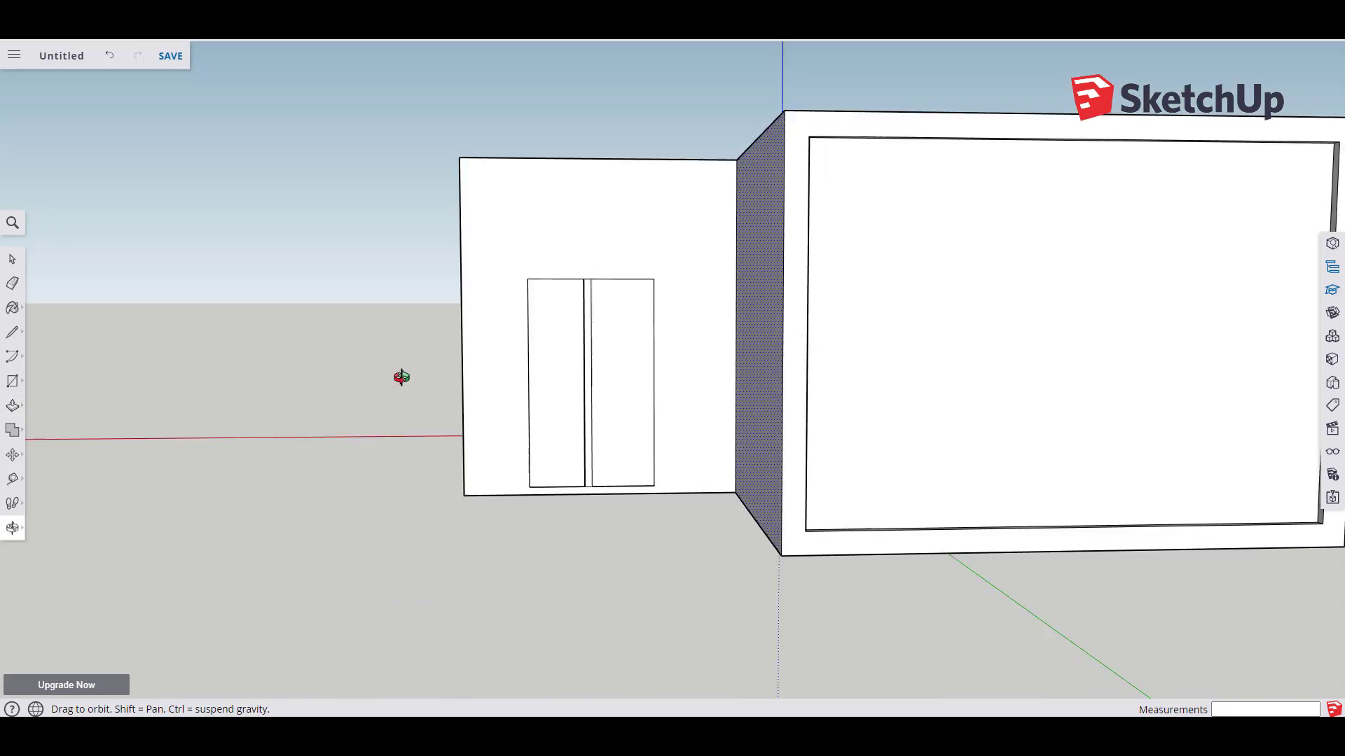
pyautogui.scroll(3, 616, 378)
pyautogui.scroll(-3, 616, 379)
pyautogui.moveTo(615, 378); pyautogui.dragTo(631, 330, button='middle')
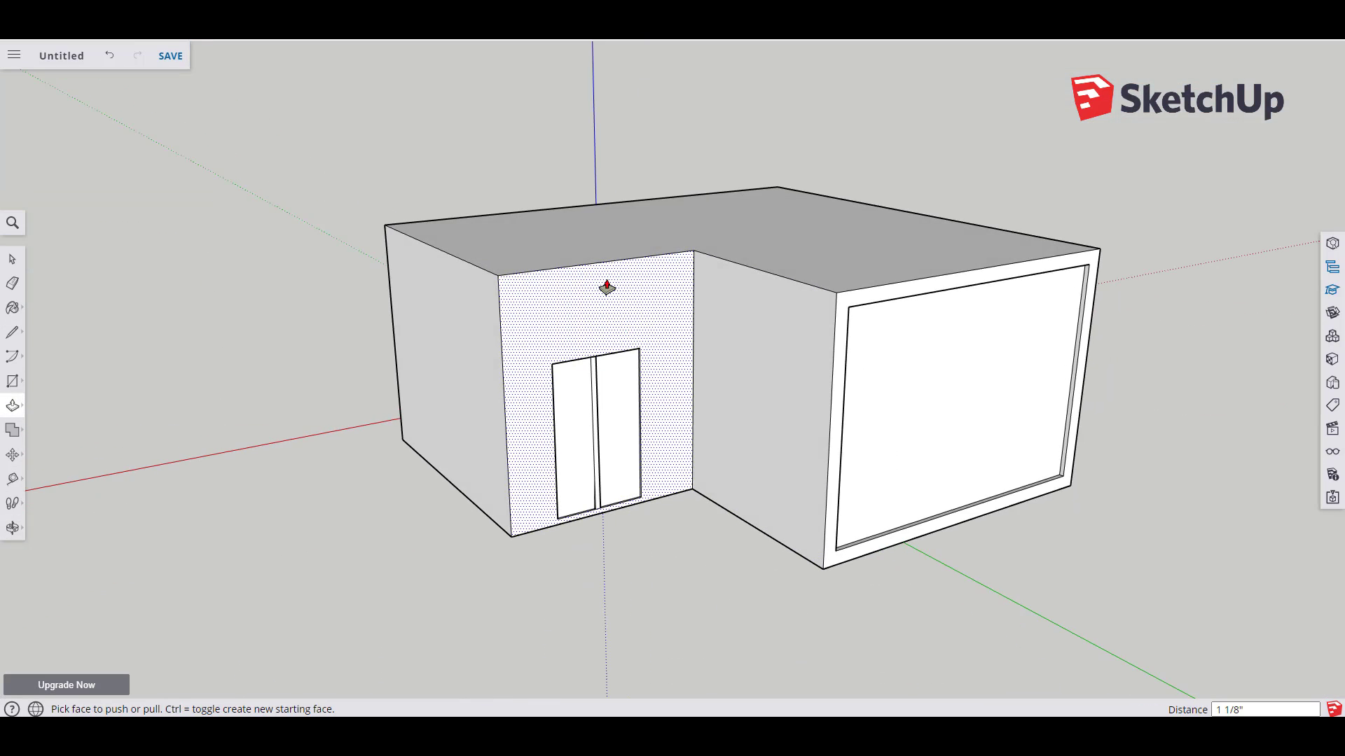
pyautogui.press('f')
pyautogui.click(693, 250)
pyautogui.click(798, 253)
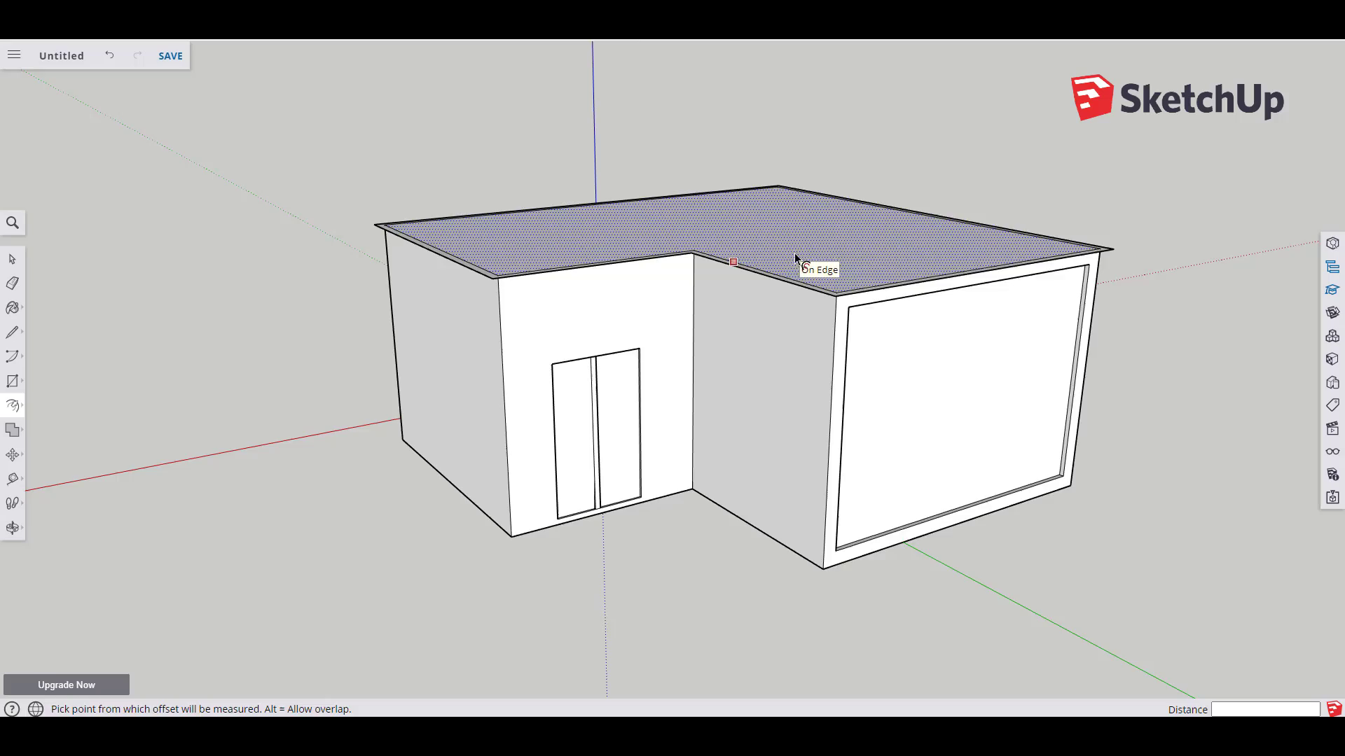
# - Thicken the roof rim strip by 9 1/8"
pyautogui.moveTo(798, 252); pyautogui.dragTo(911, 314, button='middle')
pyautogui.press('p')
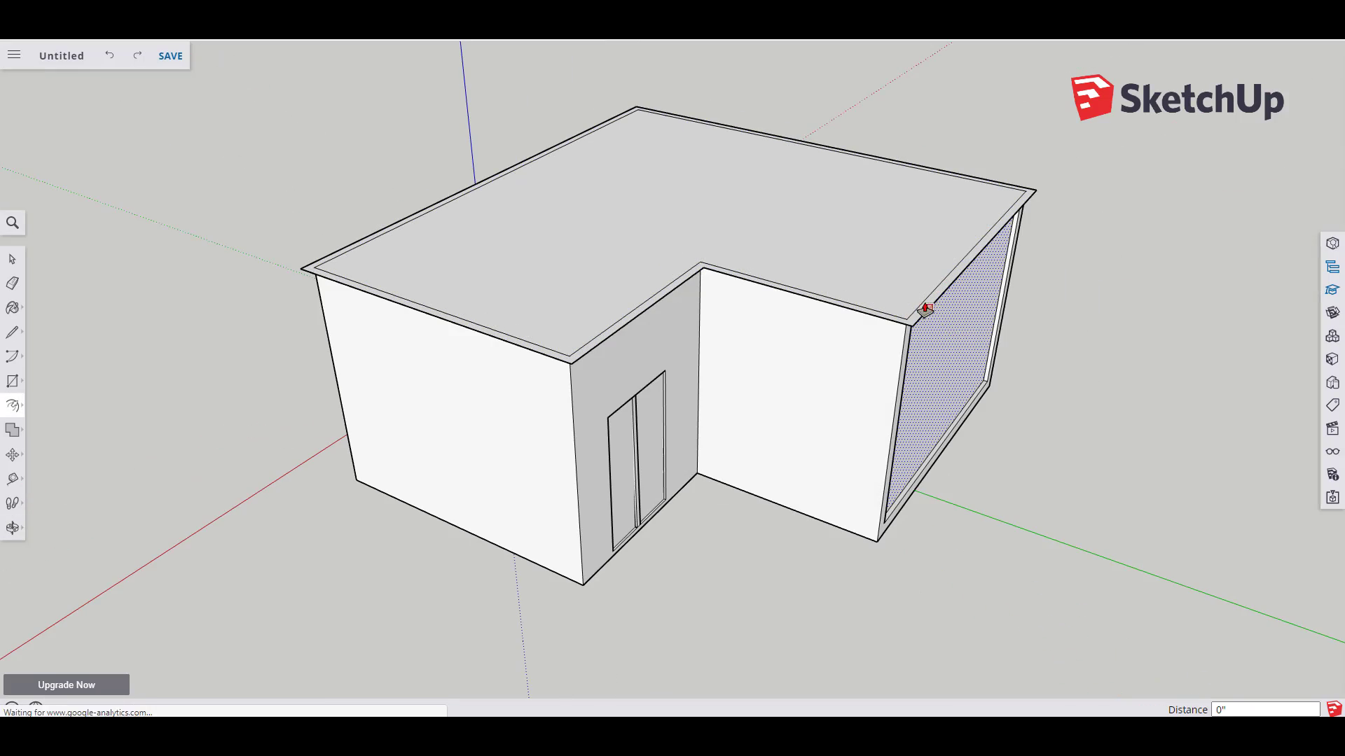
pyautogui.scroll(5, 888, 329)
pyautogui.rightClick(921, 309)
pyautogui.click(922, 306)
pyautogui.scroll(-5, 922, 306)
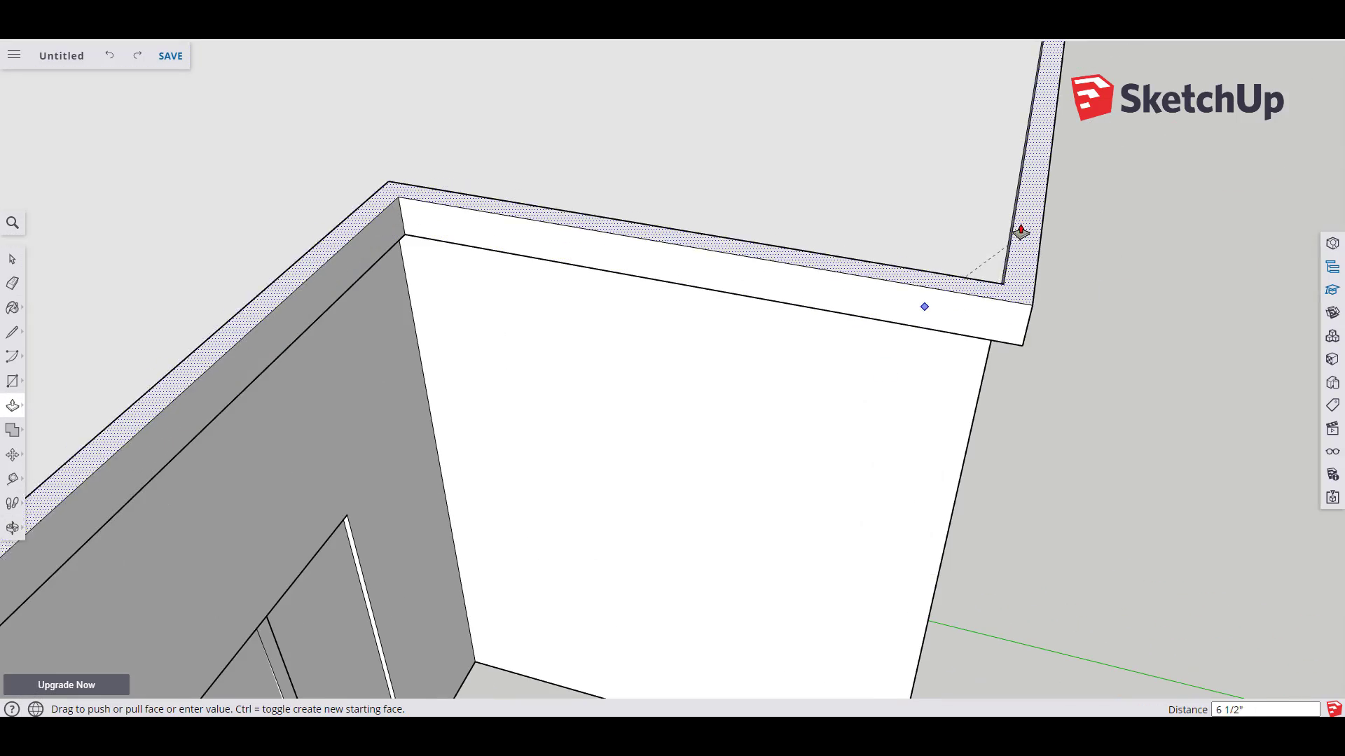
pyautogui.click(927, 330)
# - Offset the floor face outward to outline the base slab
pyautogui.moveTo(927, 330); pyautogui.dragTo(673, 414, button='middle')
pyautogui.press('f')
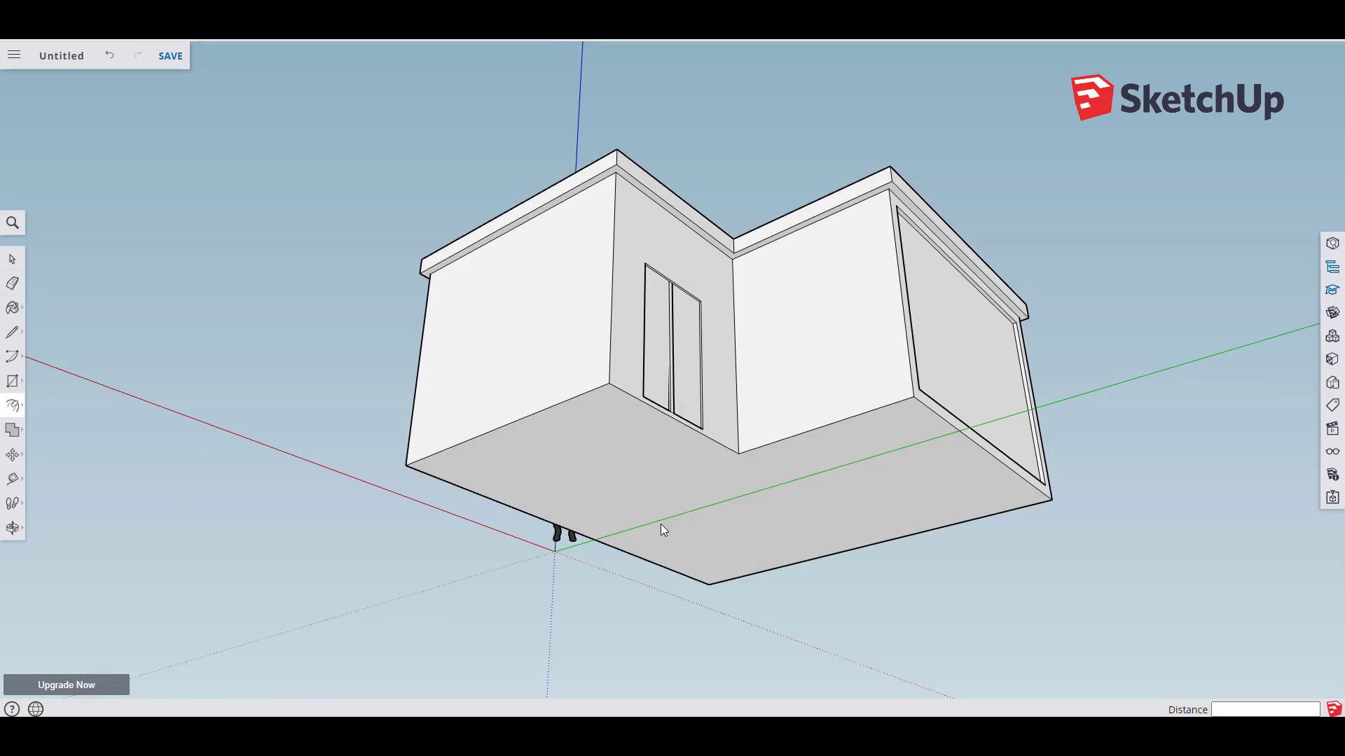
pyautogui.click(738, 454)
pyautogui.click(640, 481)
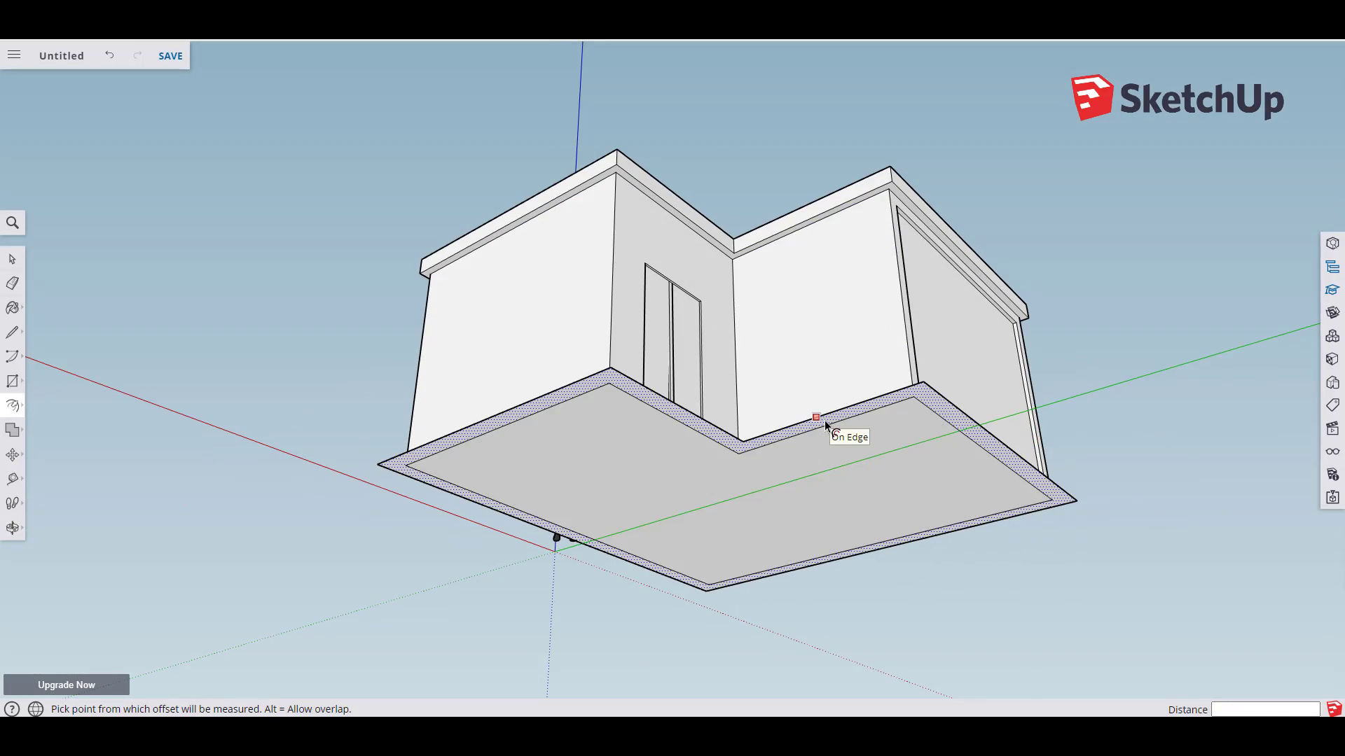
pyautogui.press('p')
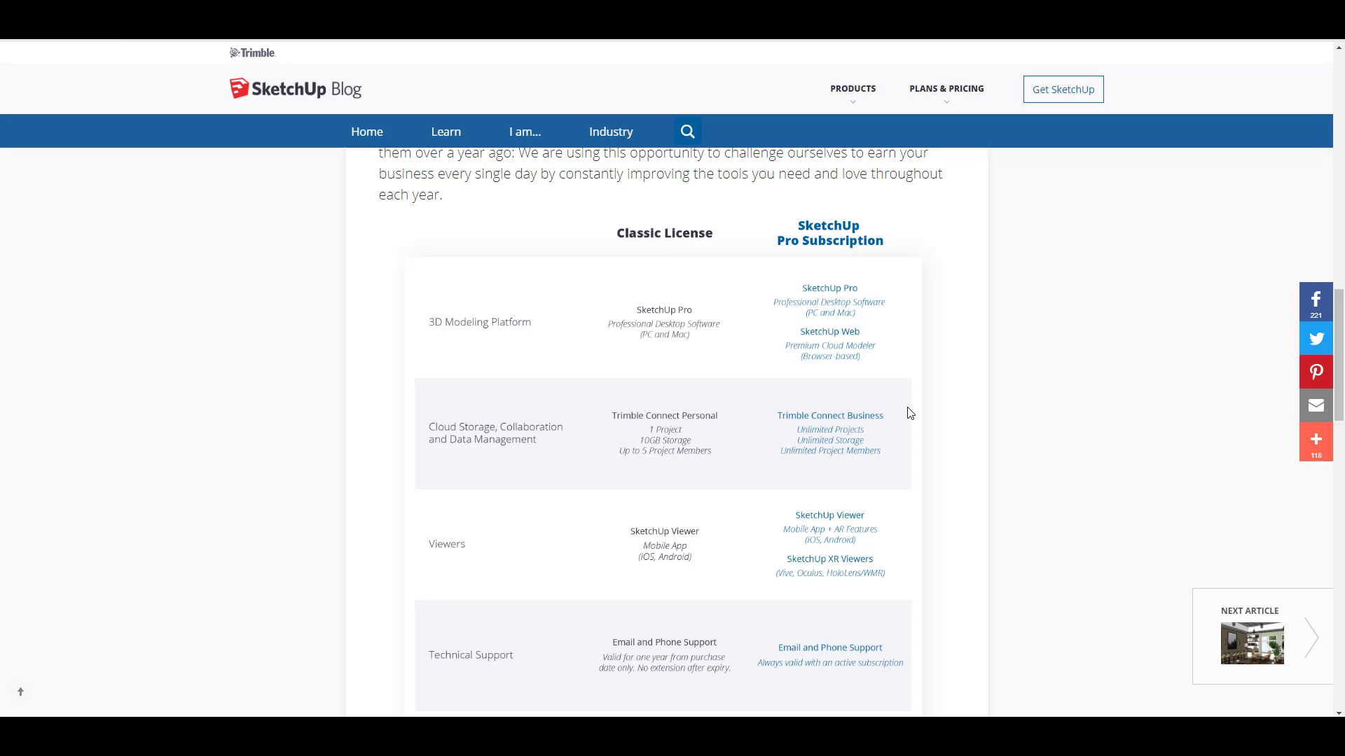
# - Scroll through the Classic License versus SketchUp Pro Subscription comparison table
pyautogui.scroll(-2, 911, 413)
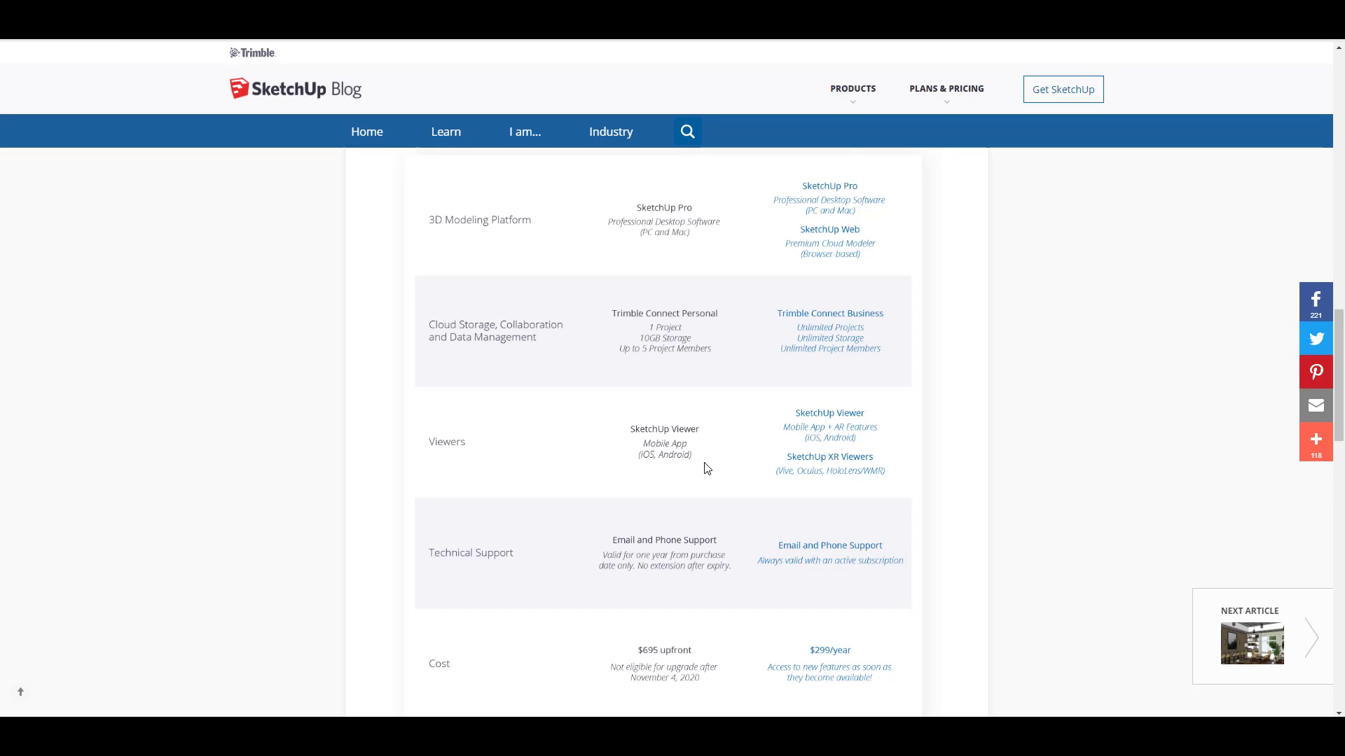
pyautogui.scroll(10, 709, 466)
pyautogui.scroll(-7, 751, 459)
pyautogui.scroll(-5, 754, 465)
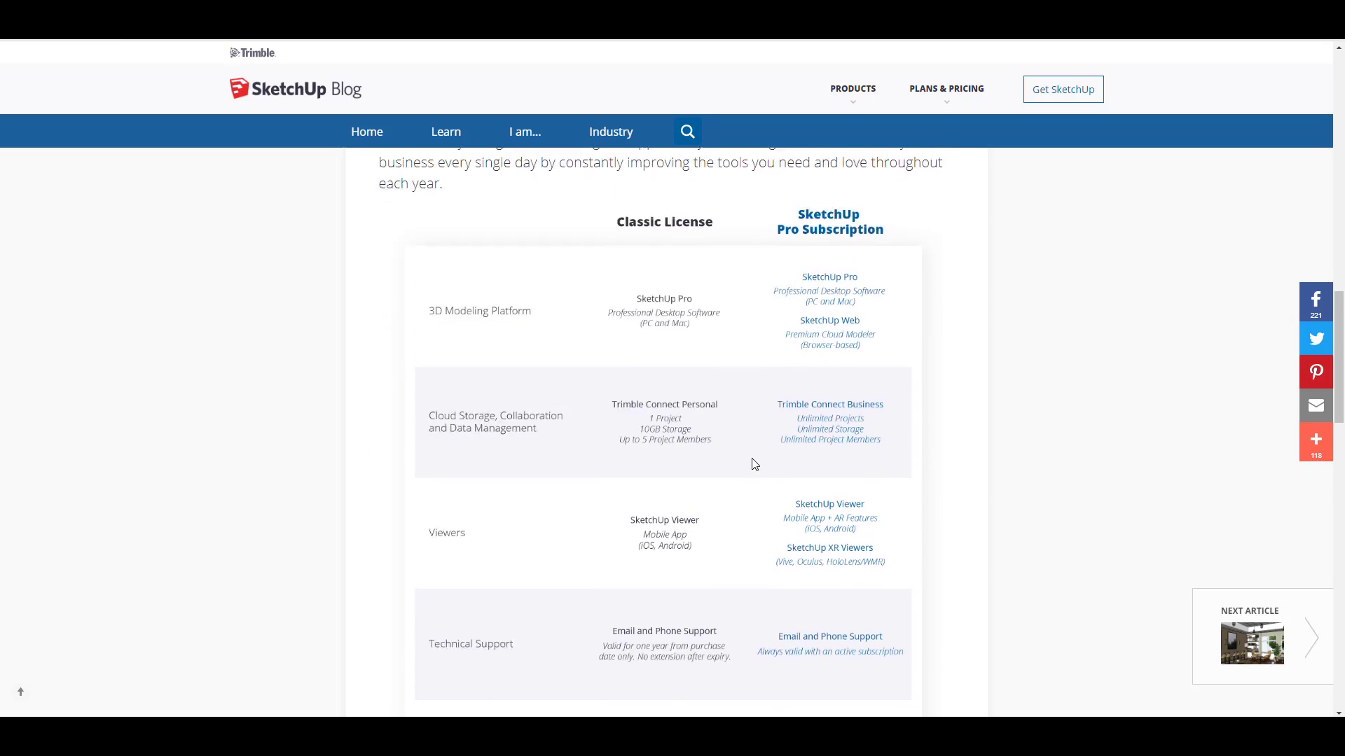
pyautogui.scroll(4, 754, 464)
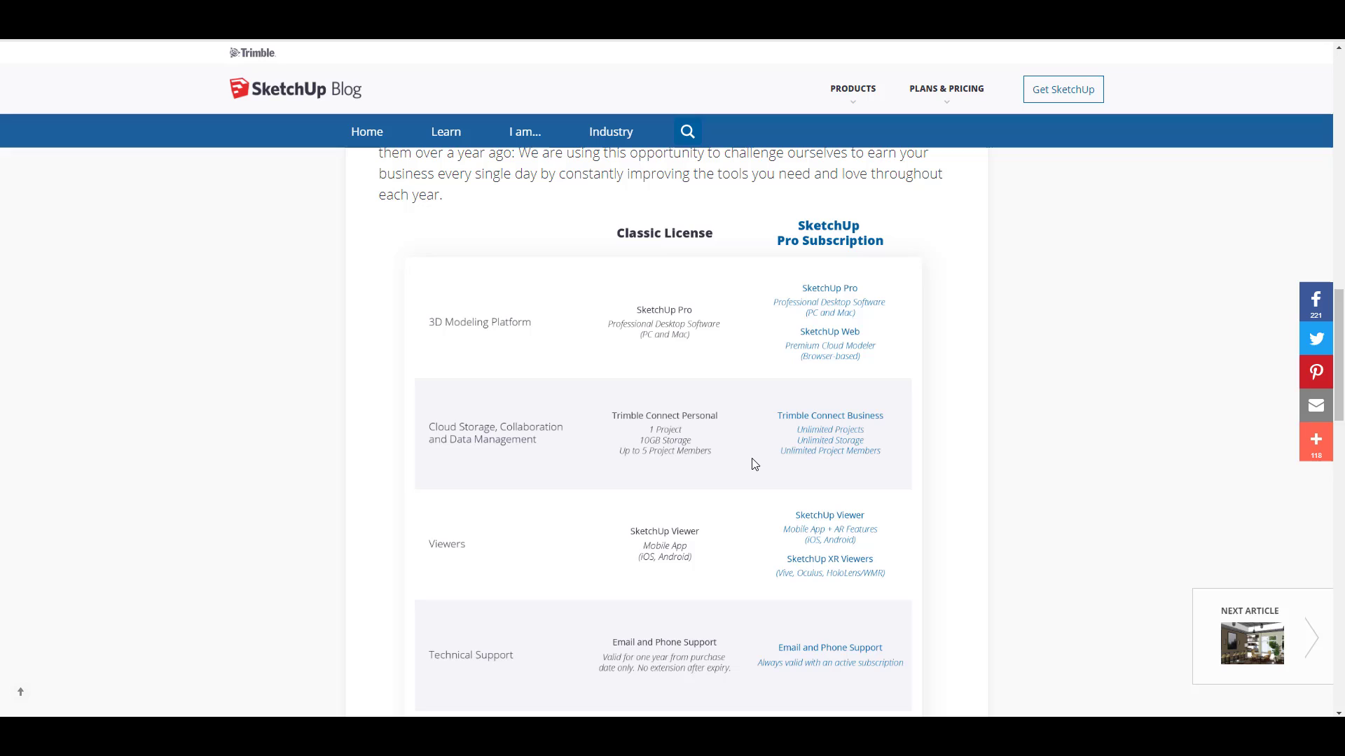
pyautogui.scroll(-3, 755, 464)
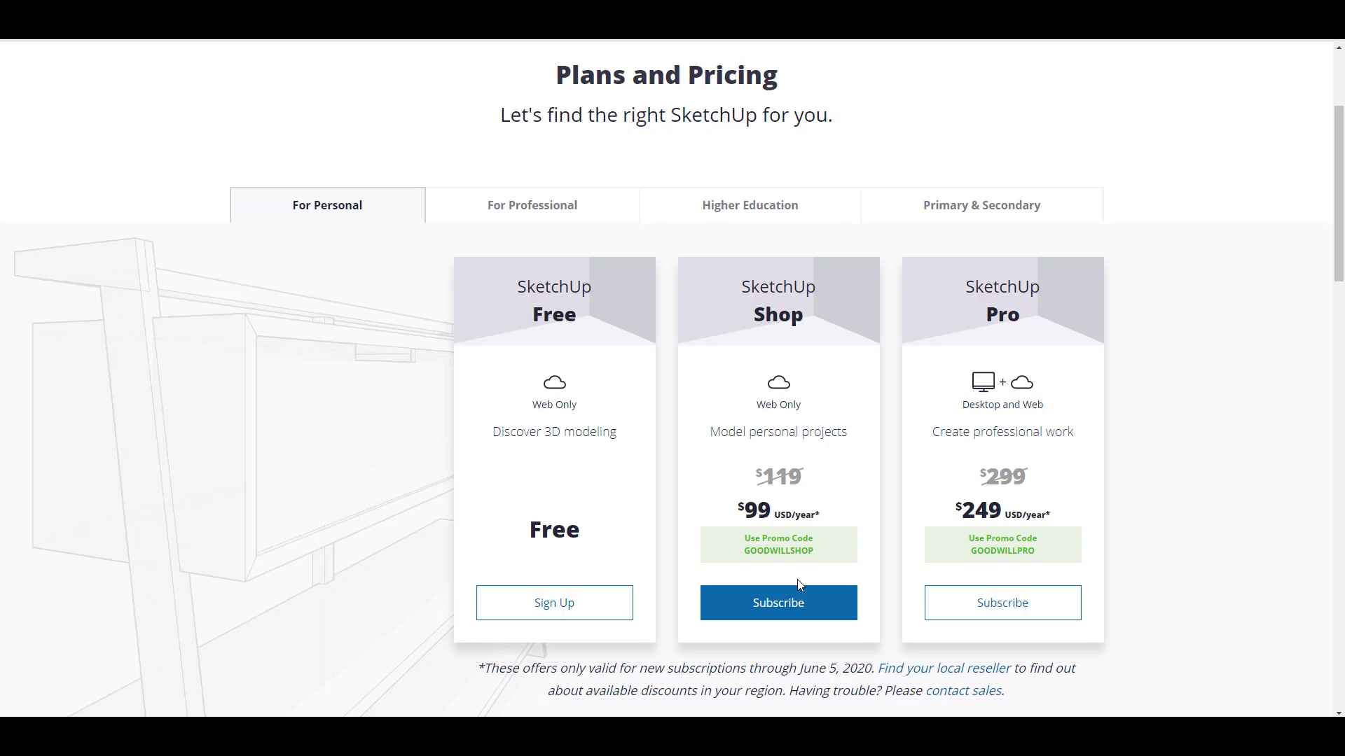
# - Scroll the Plans and Pricing page and highlight the Pro plan's $249 price
pyautogui.scroll(1, 812, 592)
pyautogui.scroll(-3, 817, 594)
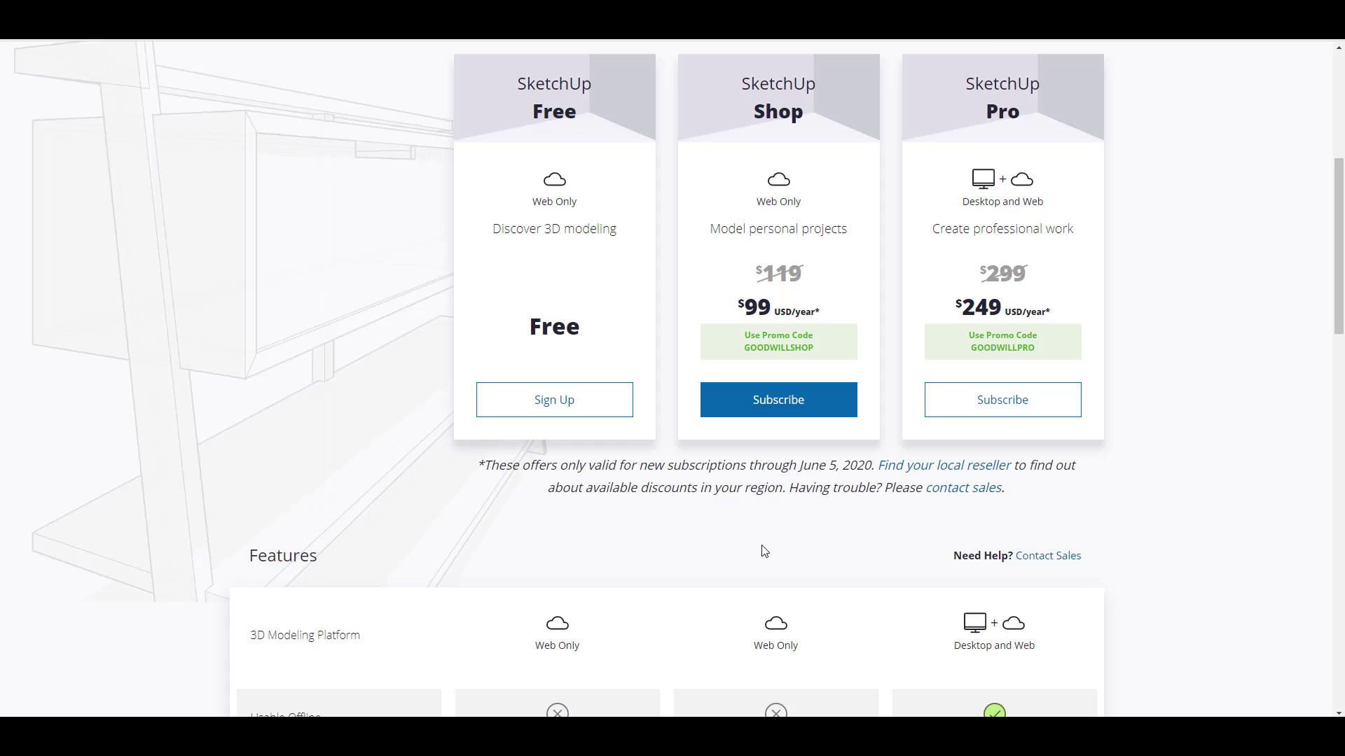
pyautogui.scroll(1, 764, 552)
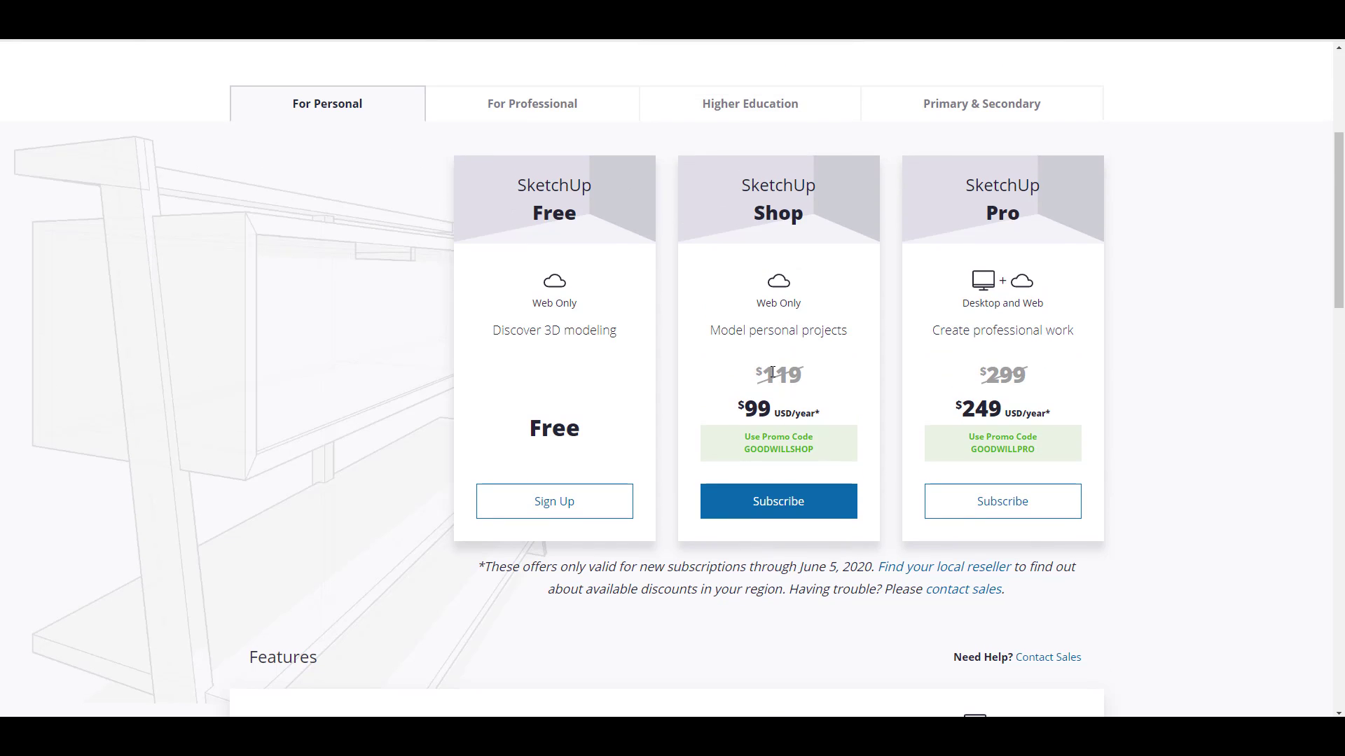
pyautogui.scroll(1, 1047, 560)
pyautogui.scroll(-1, 1047, 560)
pyautogui.moveTo(964, 410); pyautogui.dragTo(1003, 407)
pyautogui.scroll(2, 1041, 427)
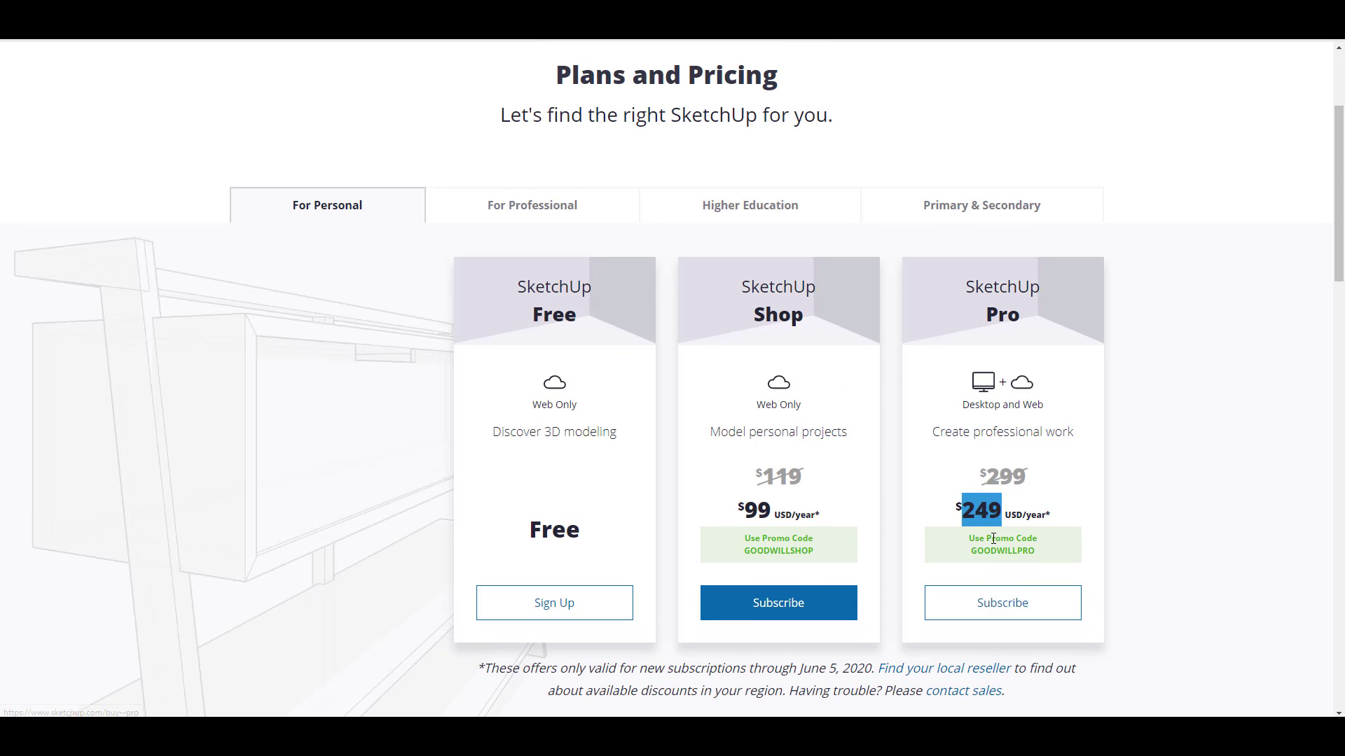
# - Switch through the For Professional, Higher Education and Primary & Secondary plan tabs
pyautogui.click(558, 214)
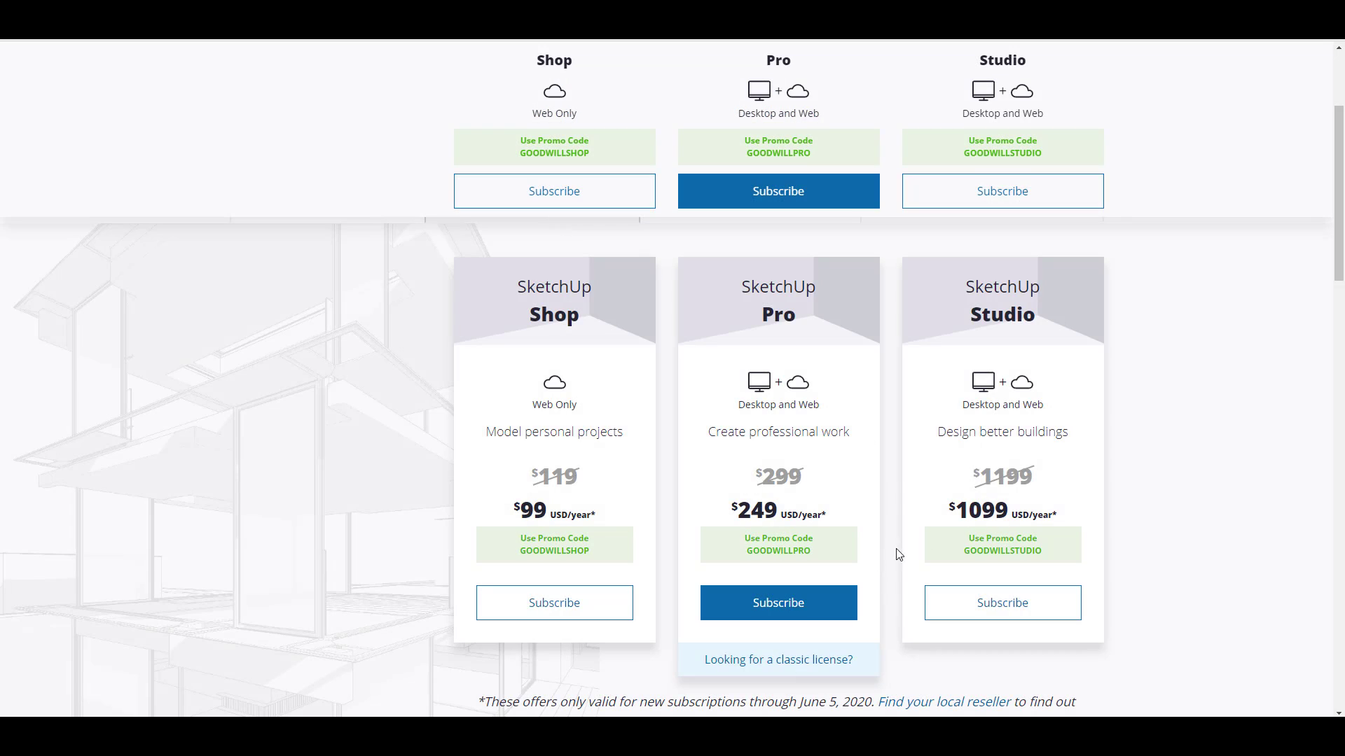
pyautogui.scroll(3, 686, 424)
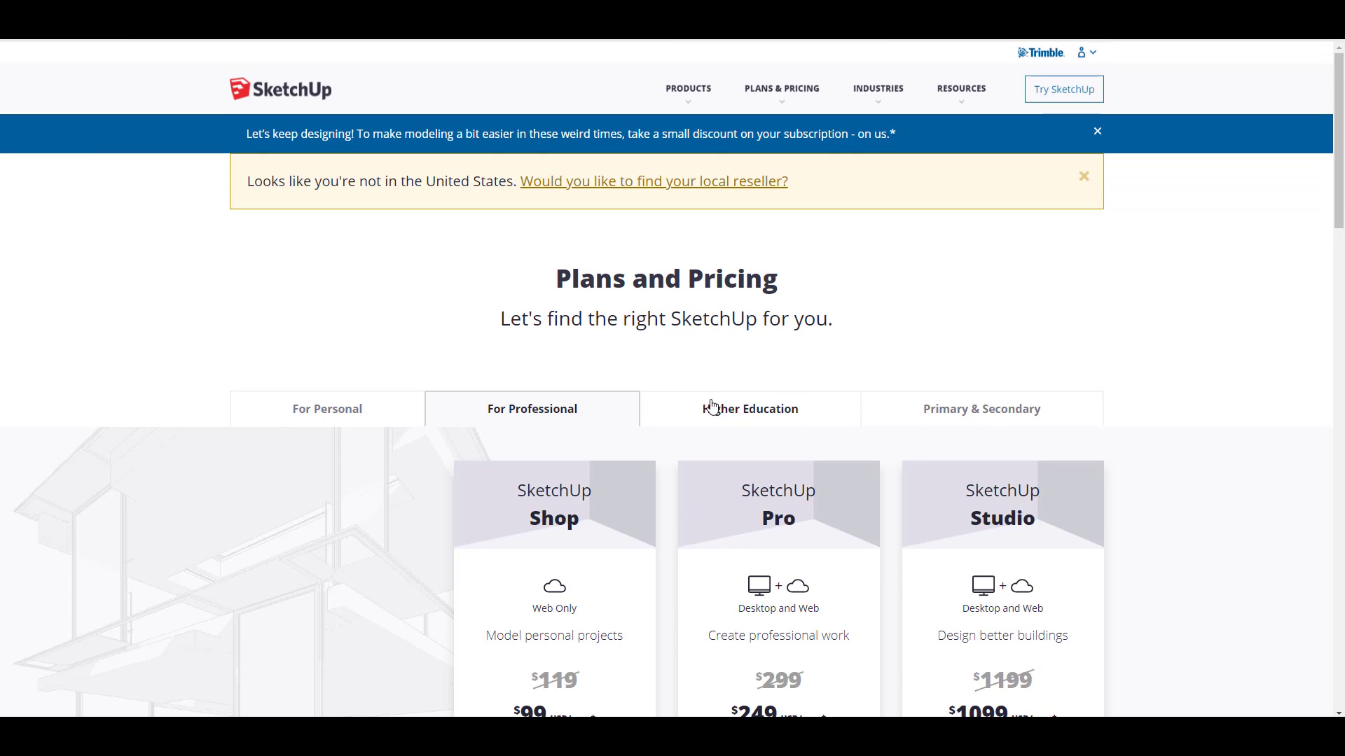
pyautogui.click(742, 421)
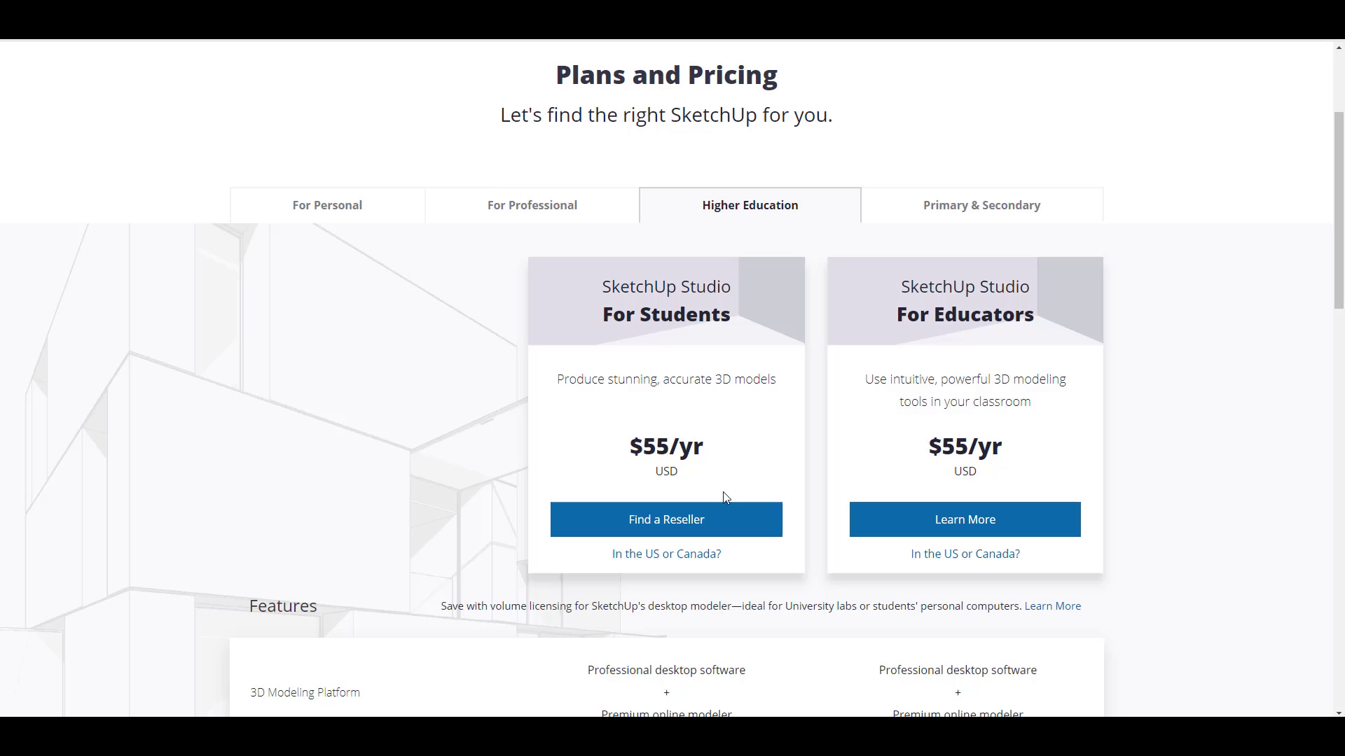
pyautogui.click(954, 212)
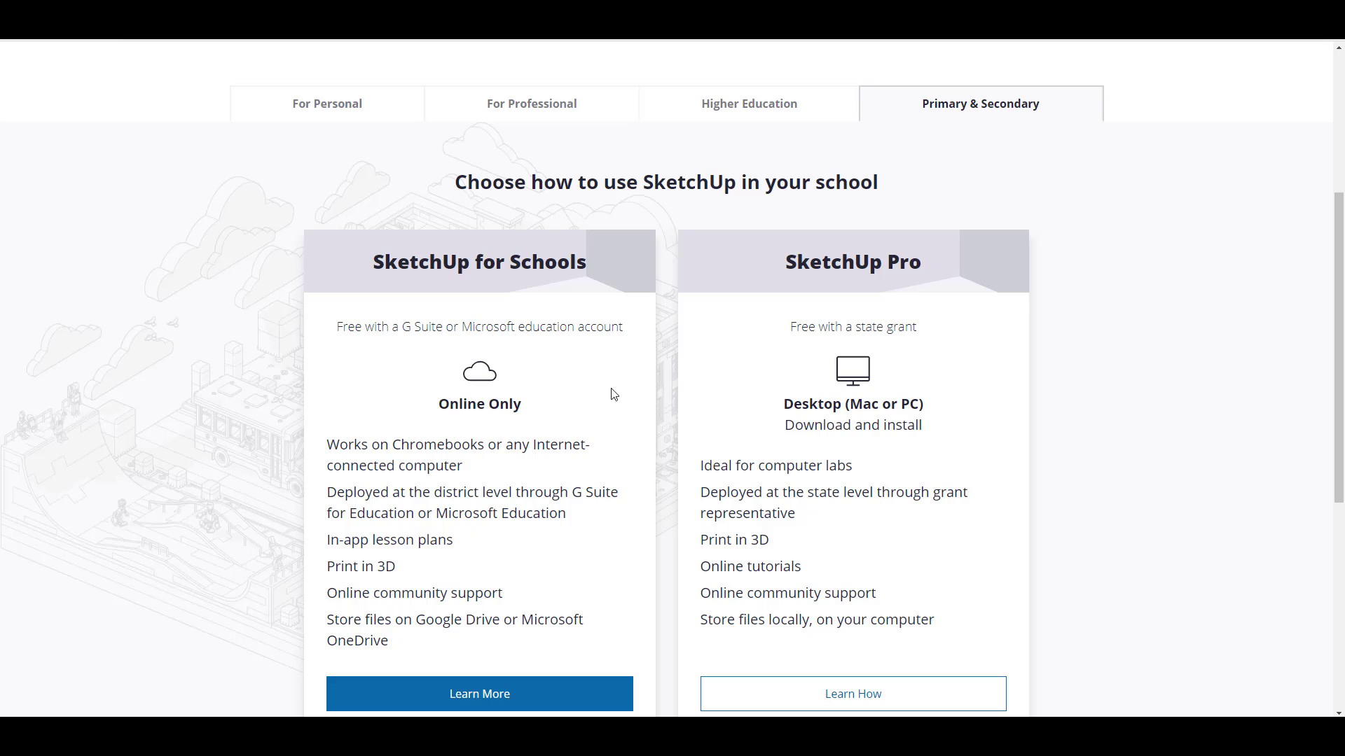
pyautogui.scroll(2, 705, 363)
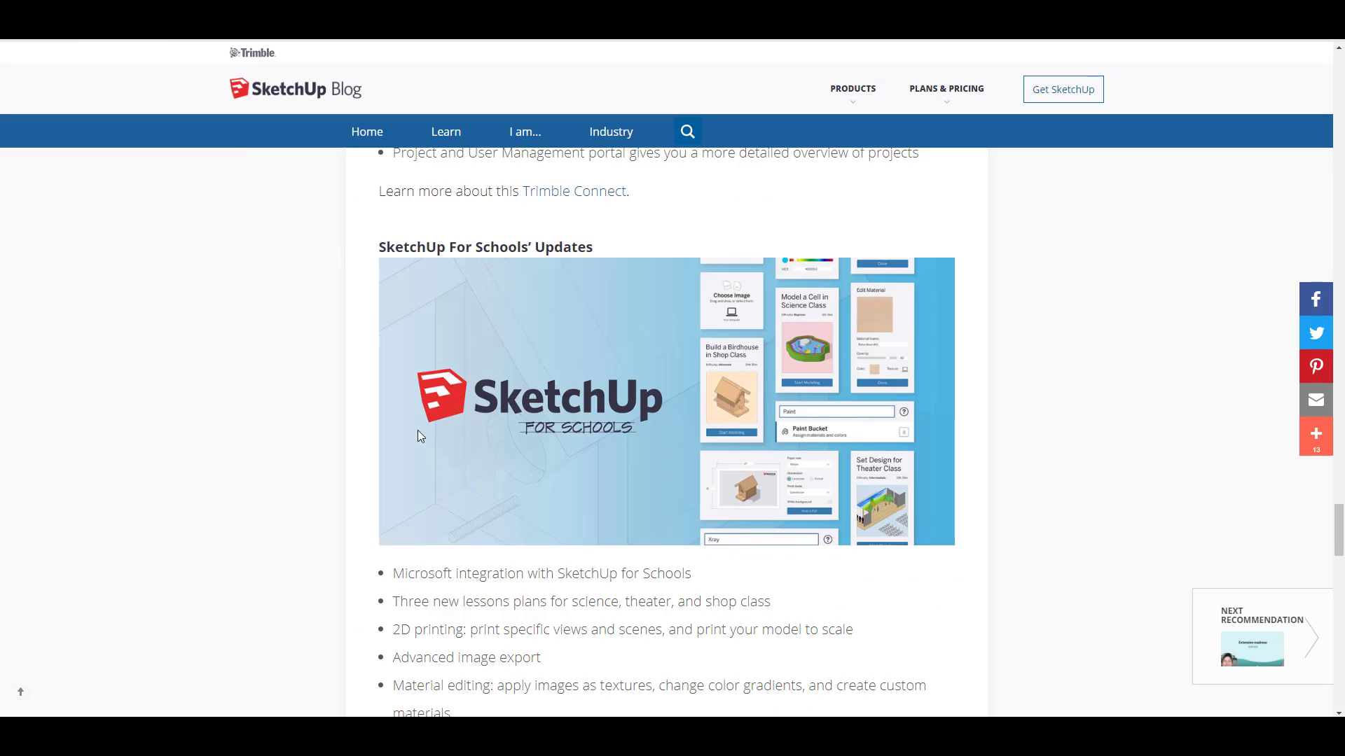
pyautogui.scroll(-15, 418, 438)
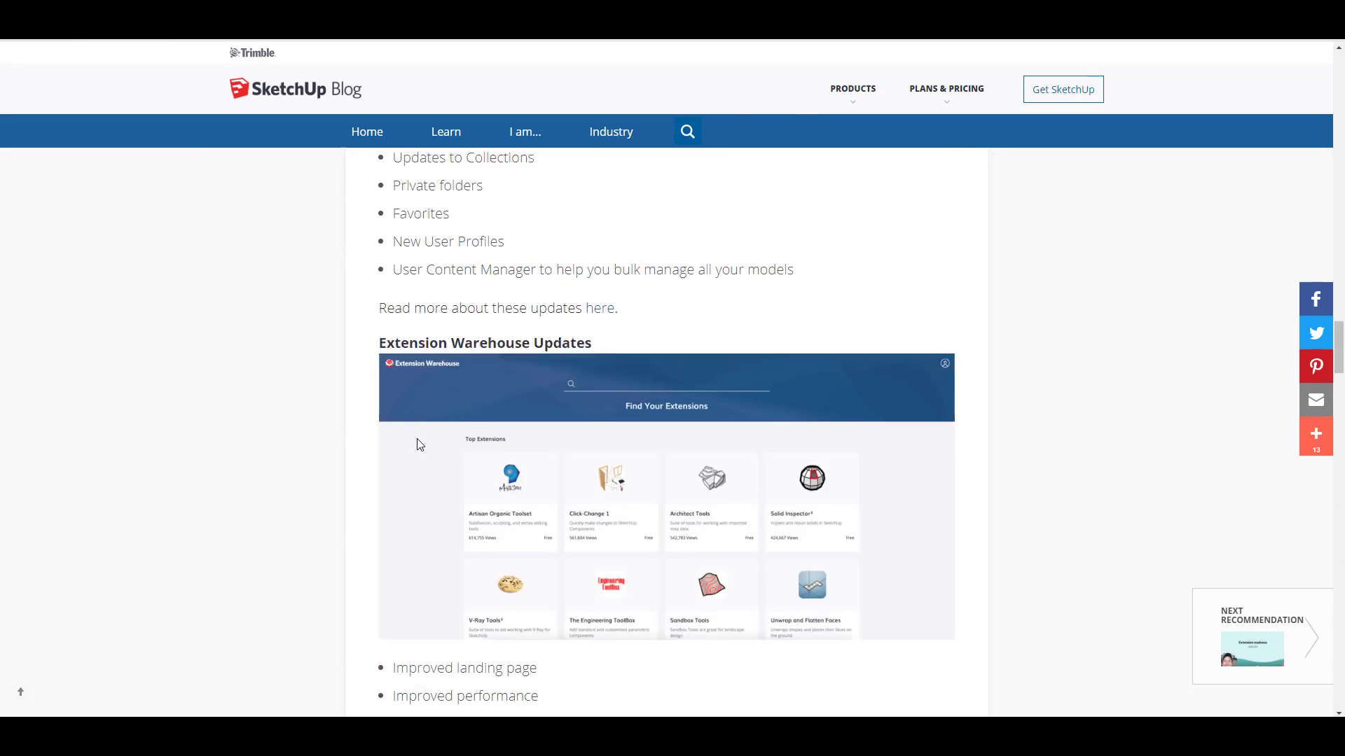
# - Scroll down through the 'We promised more releases' blog post
pyautogui.scroll(20, 419, 444)
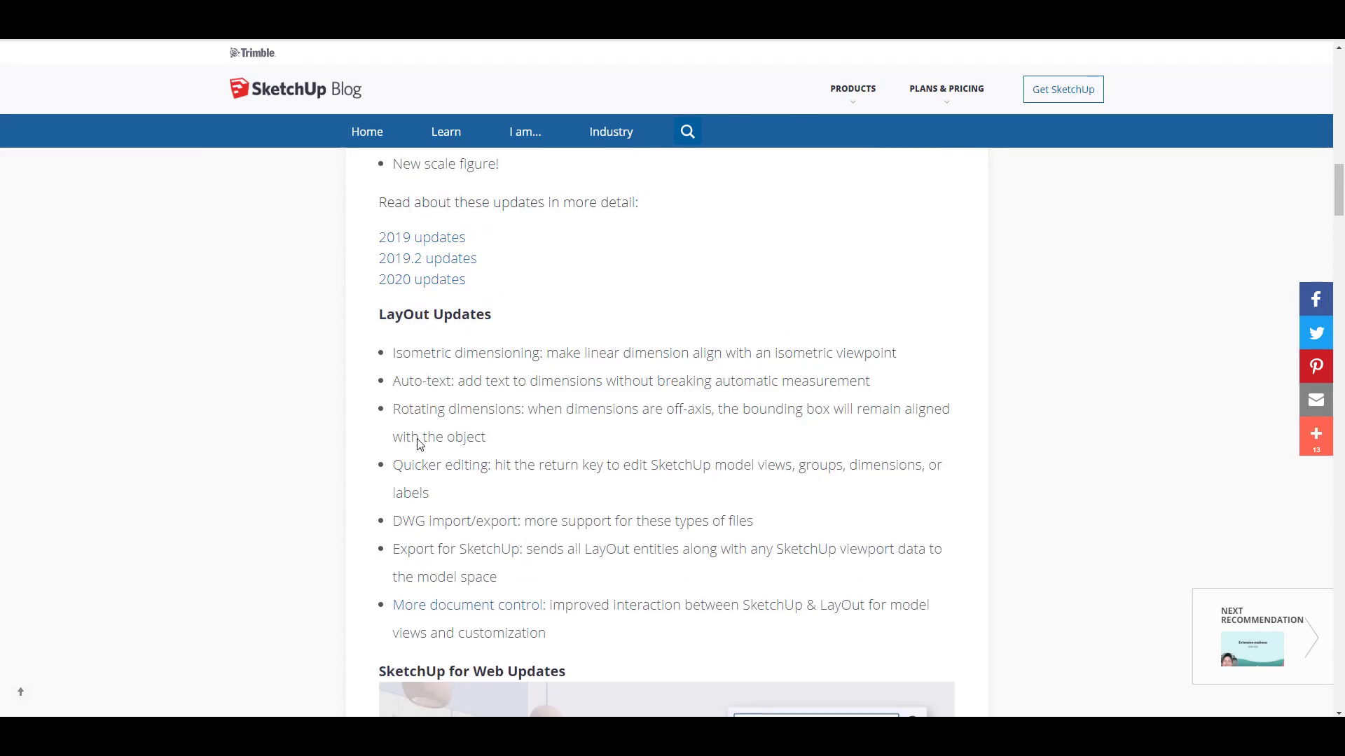
pyautogui.scroll(20, 419, 444)
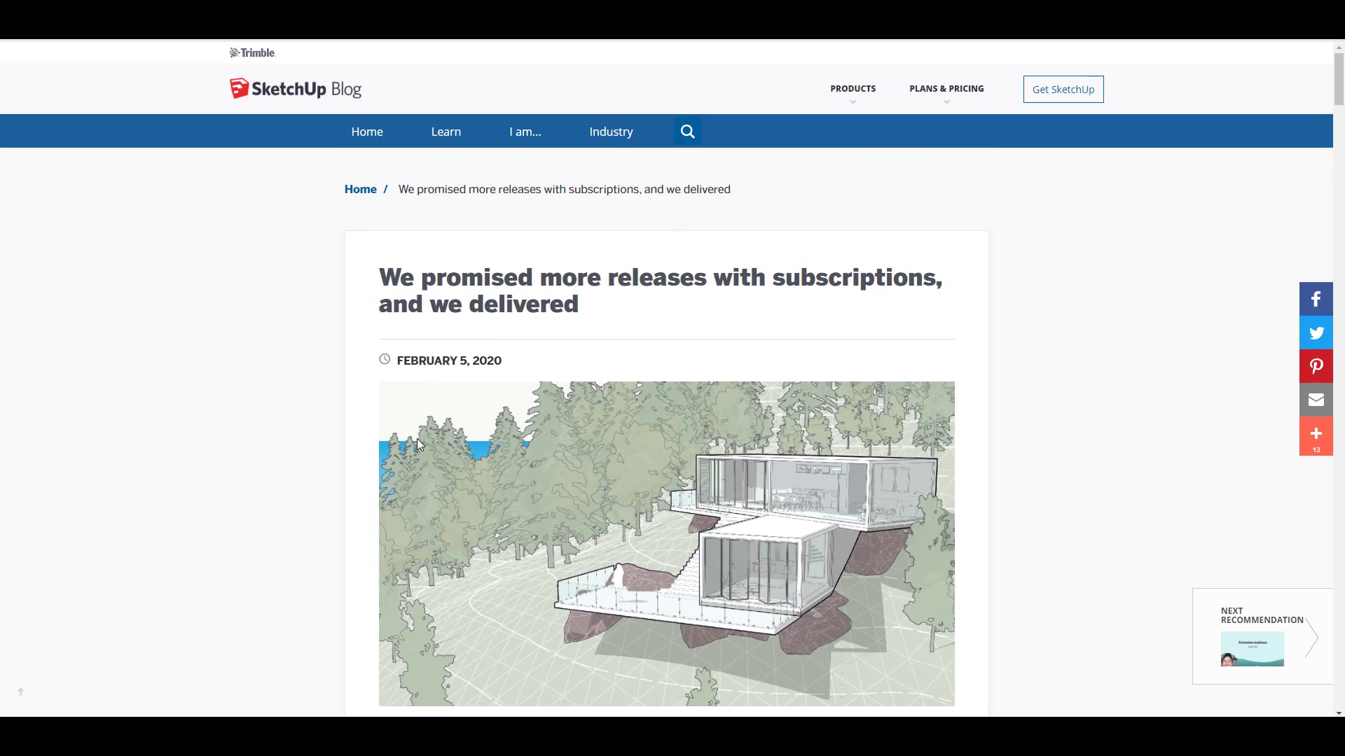
pyautogui.scroll(-7, 417, 438)
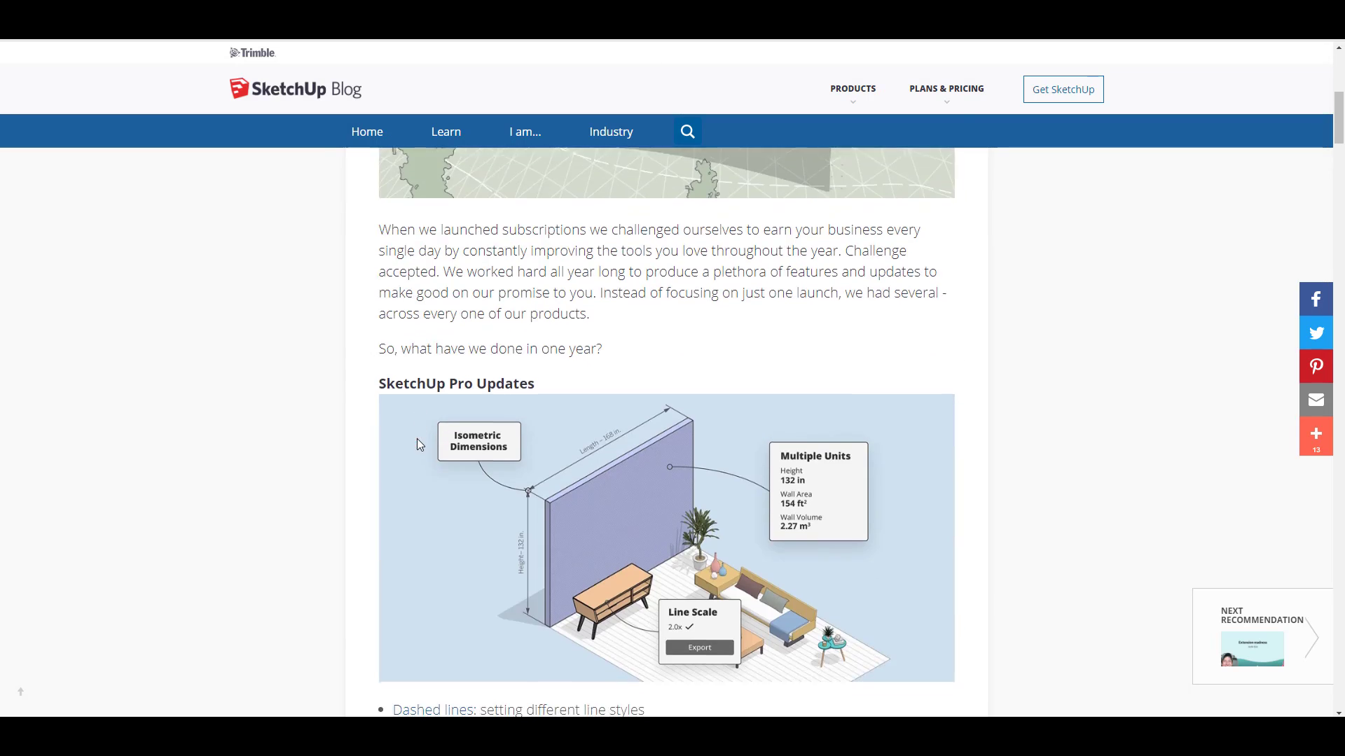
pyautogui.scroll(7, 417, 438)
pyautogui.scroll(-15, 418, 440)
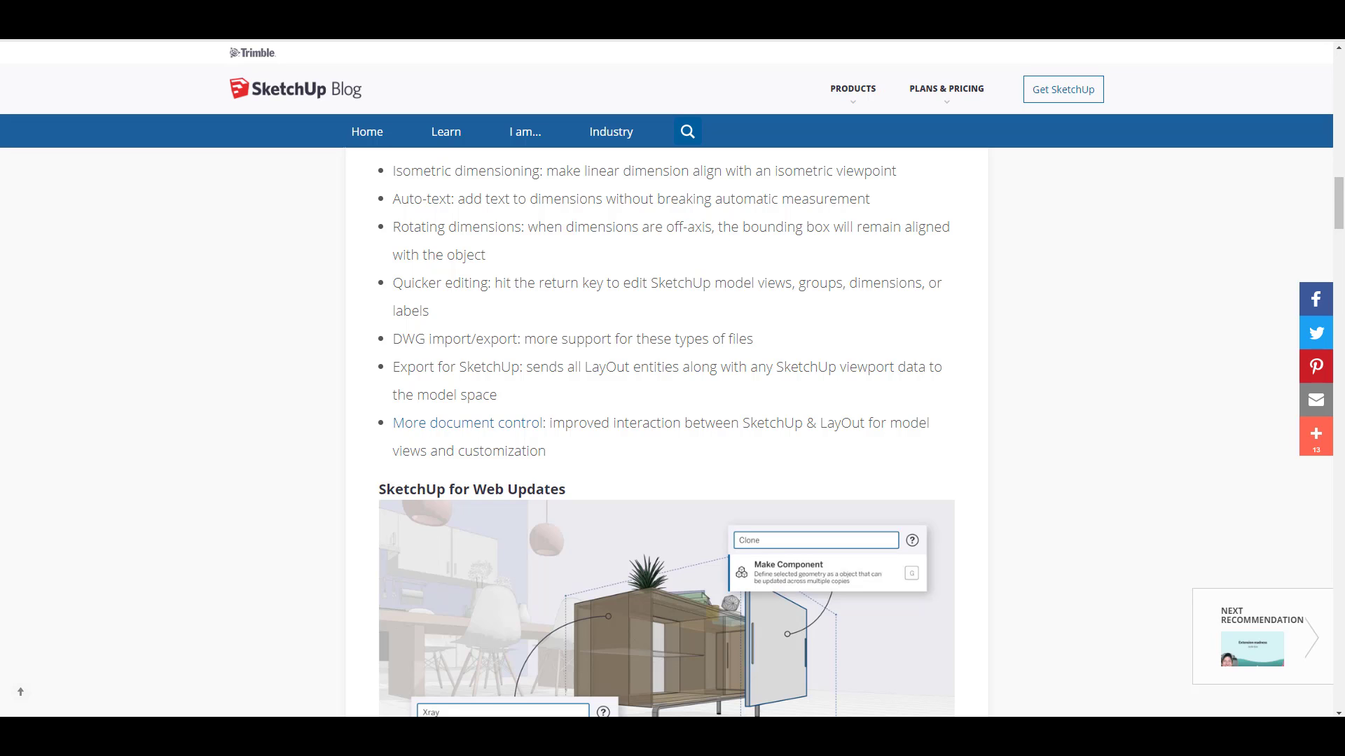
pyautogui.scroll(-3, 694, 410)
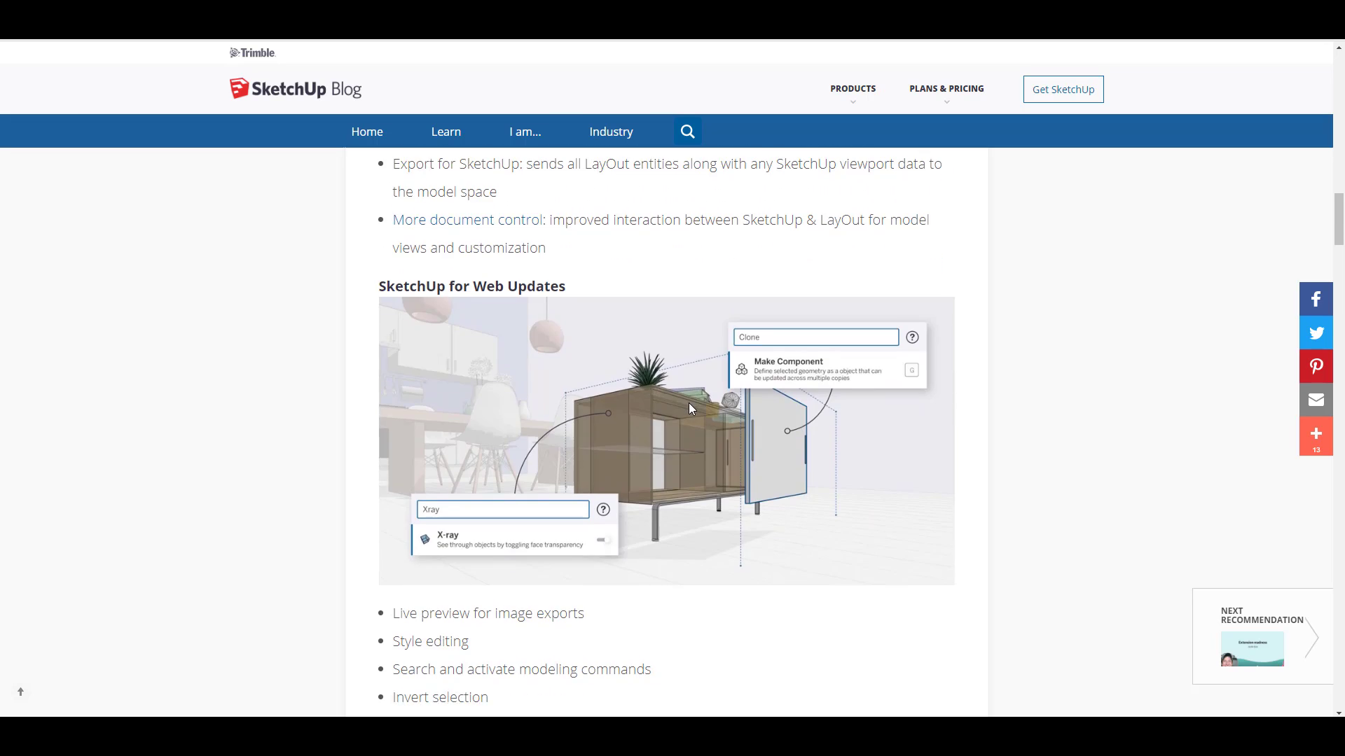
pyautogui.scroll(-6, 690, 408)
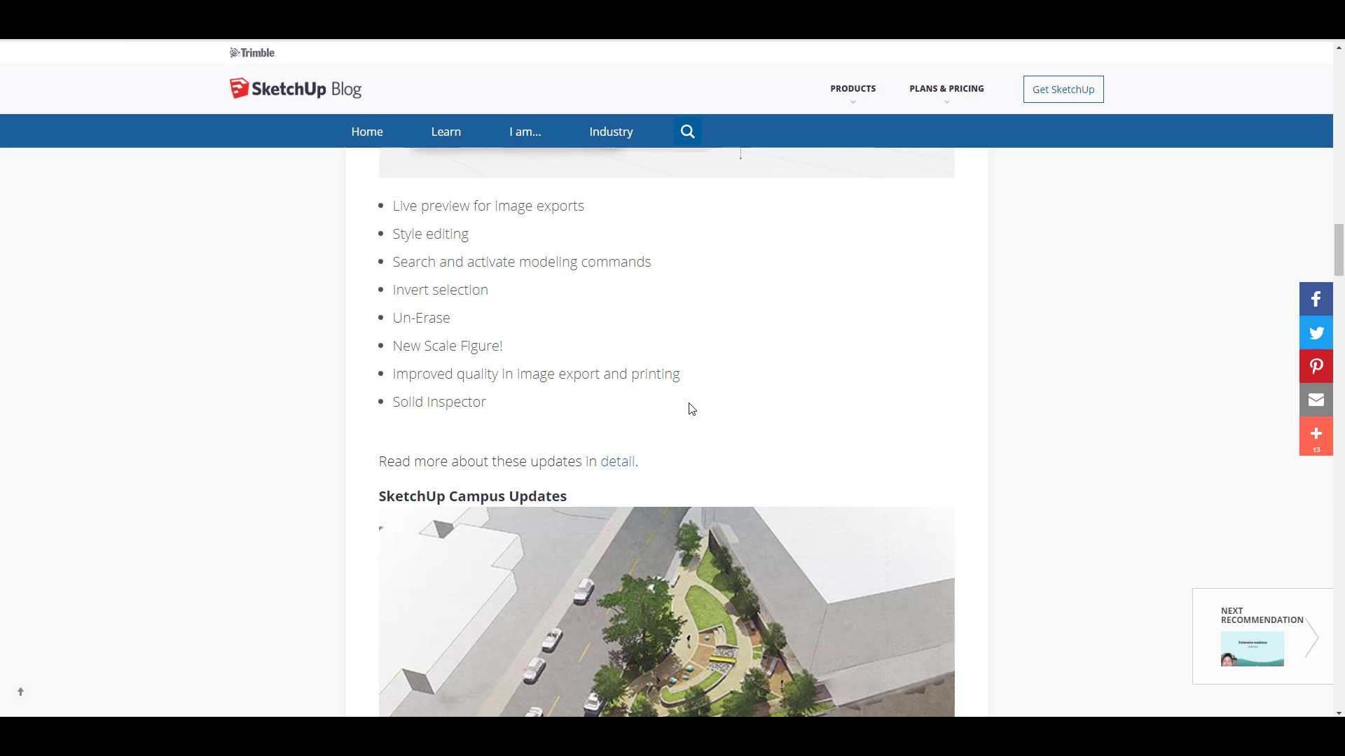
pyautogui.scroll(-10, 692, 409)
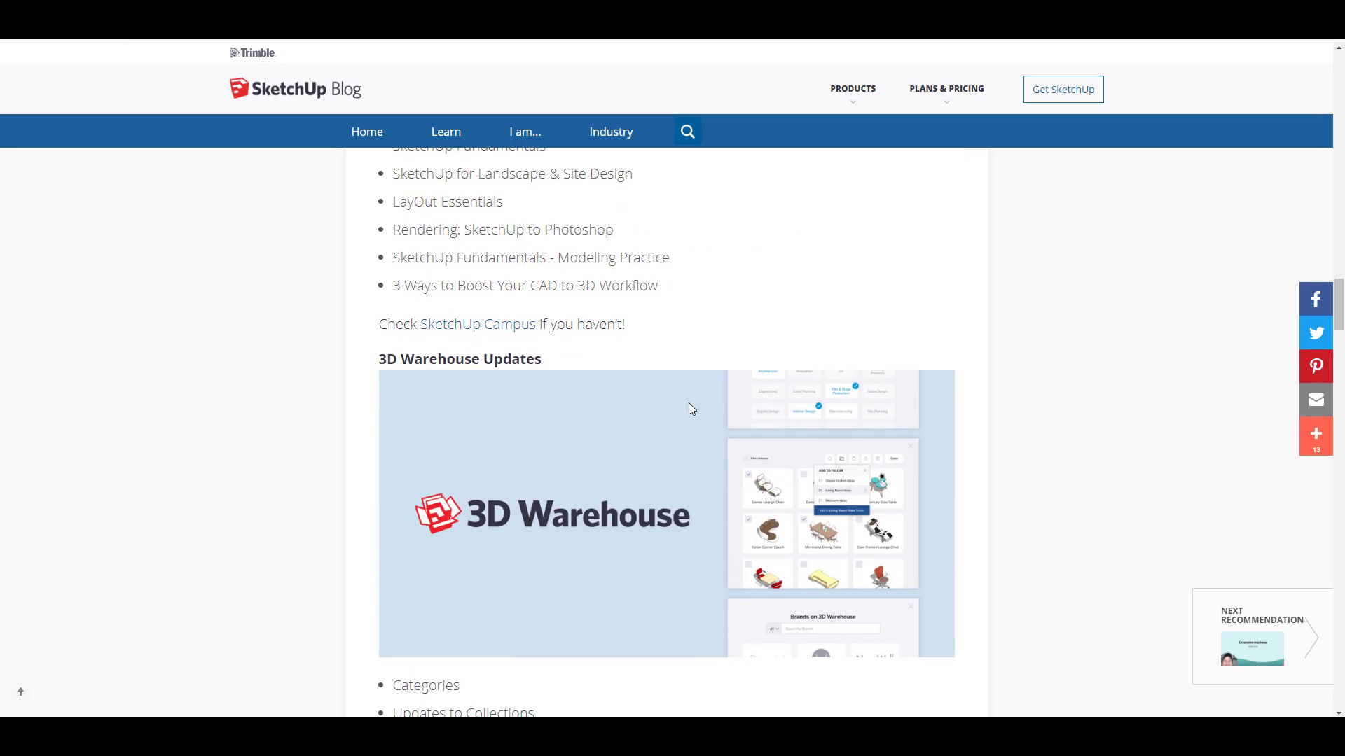
pyautogui.scroll(-3, 692, 410)
pyautogui.scroll(-20, 691, 409)
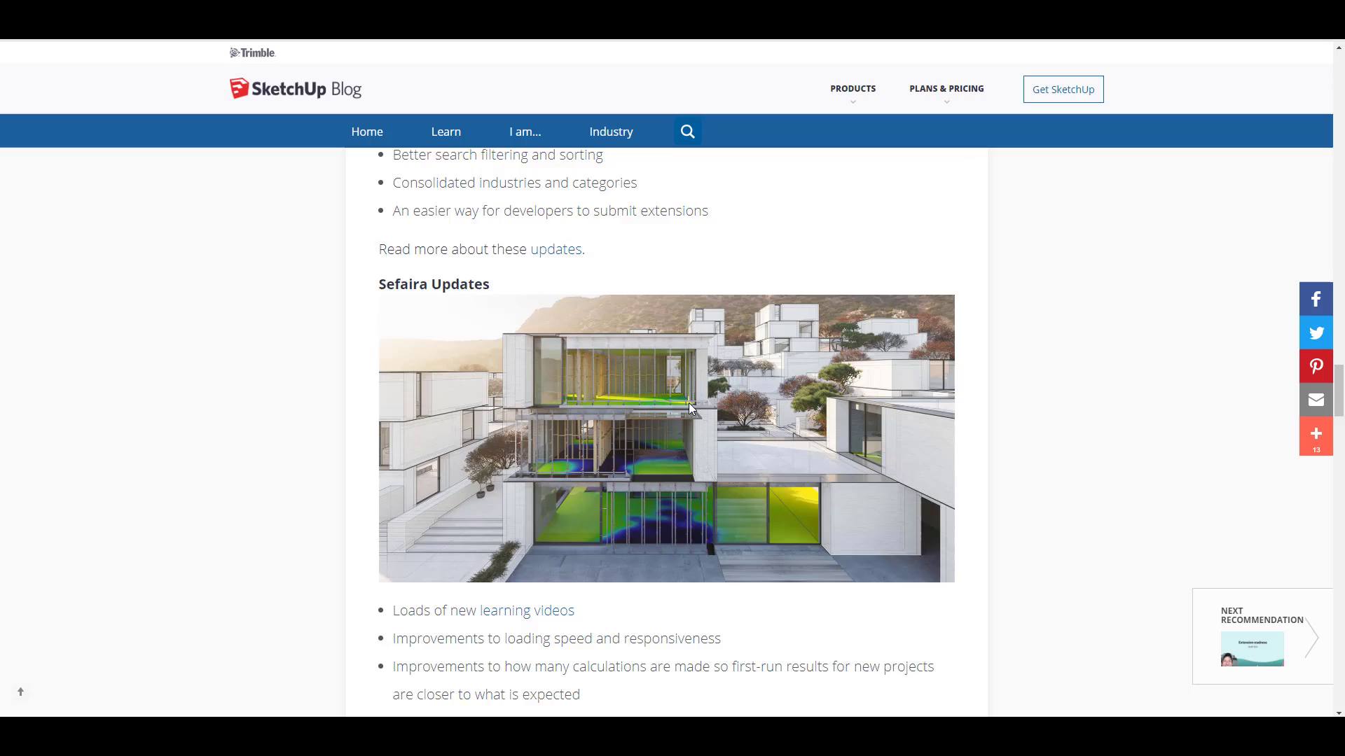
pyautogui.scroll(-20, 690, 408)
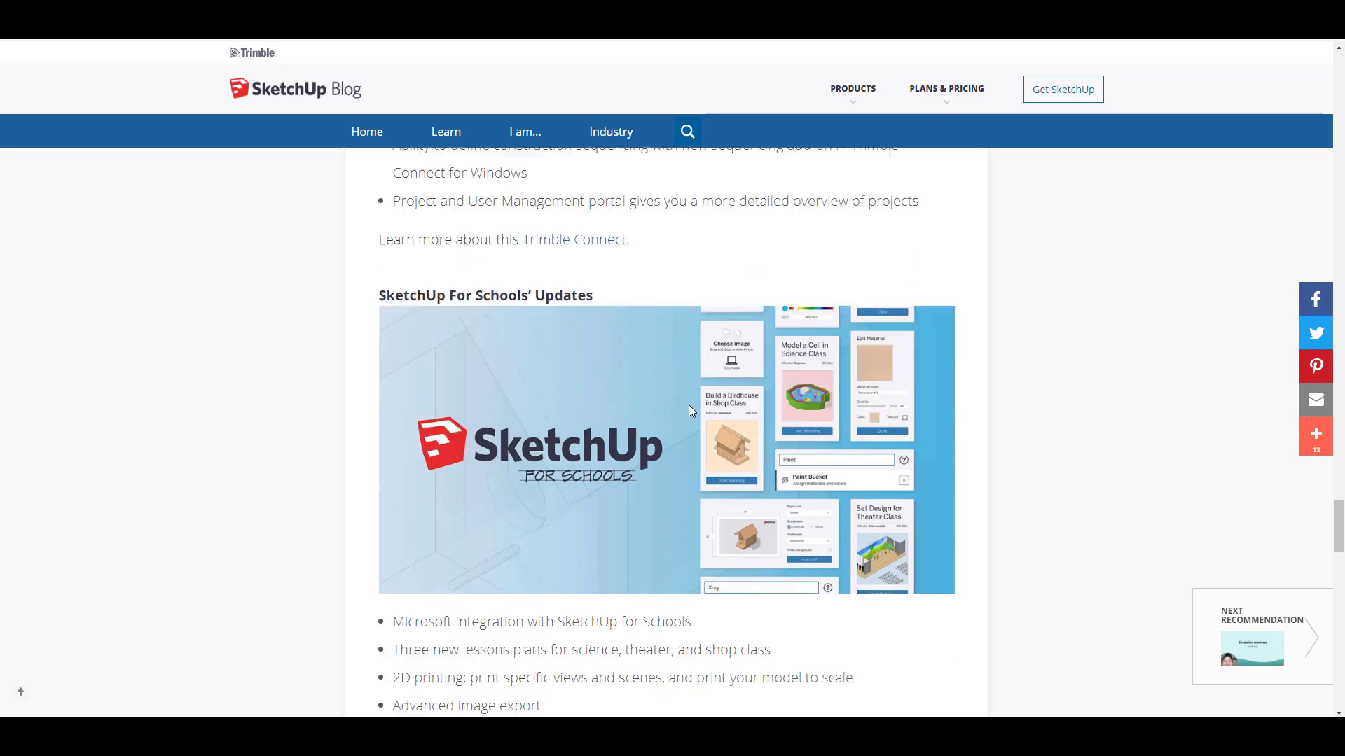
pyautogui.scroll(-13, 691, 411)
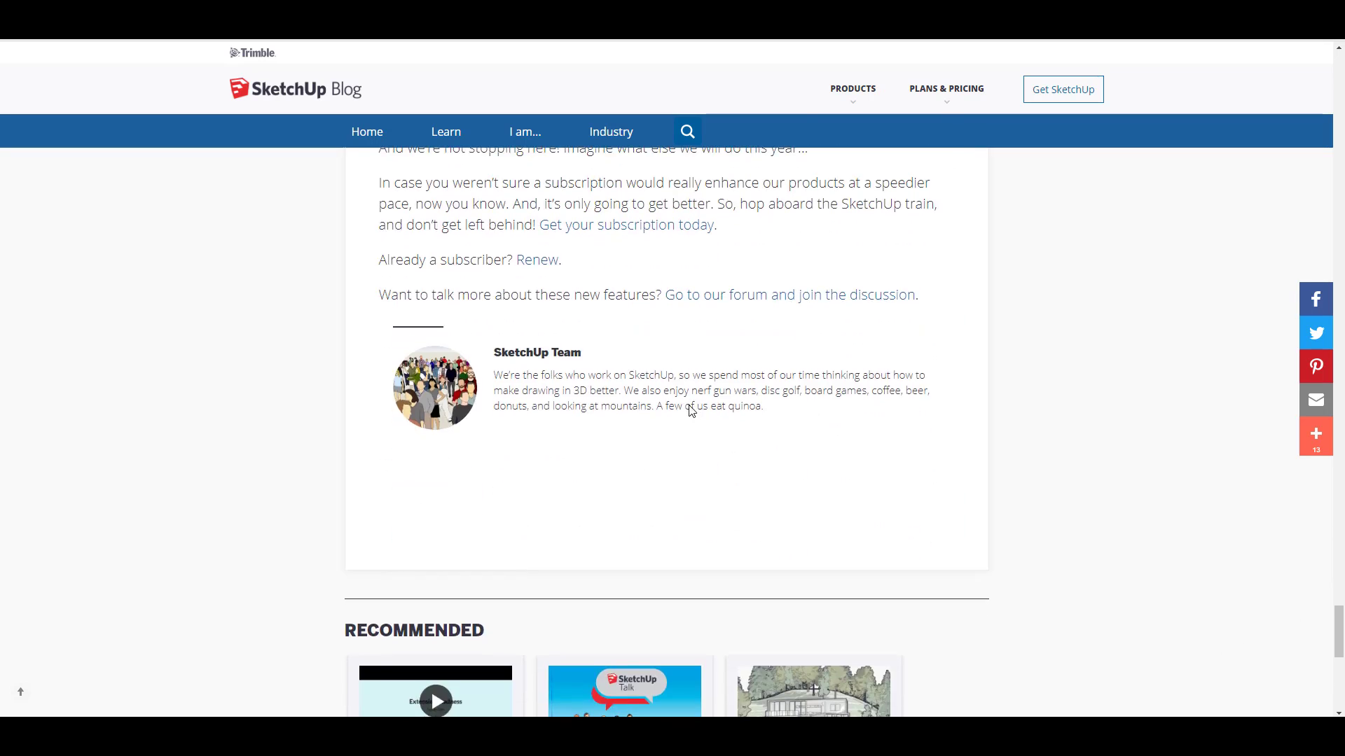
pyautogui.scroll(4, 691, 411)
pyautogui.scroll(10, 689, 411)
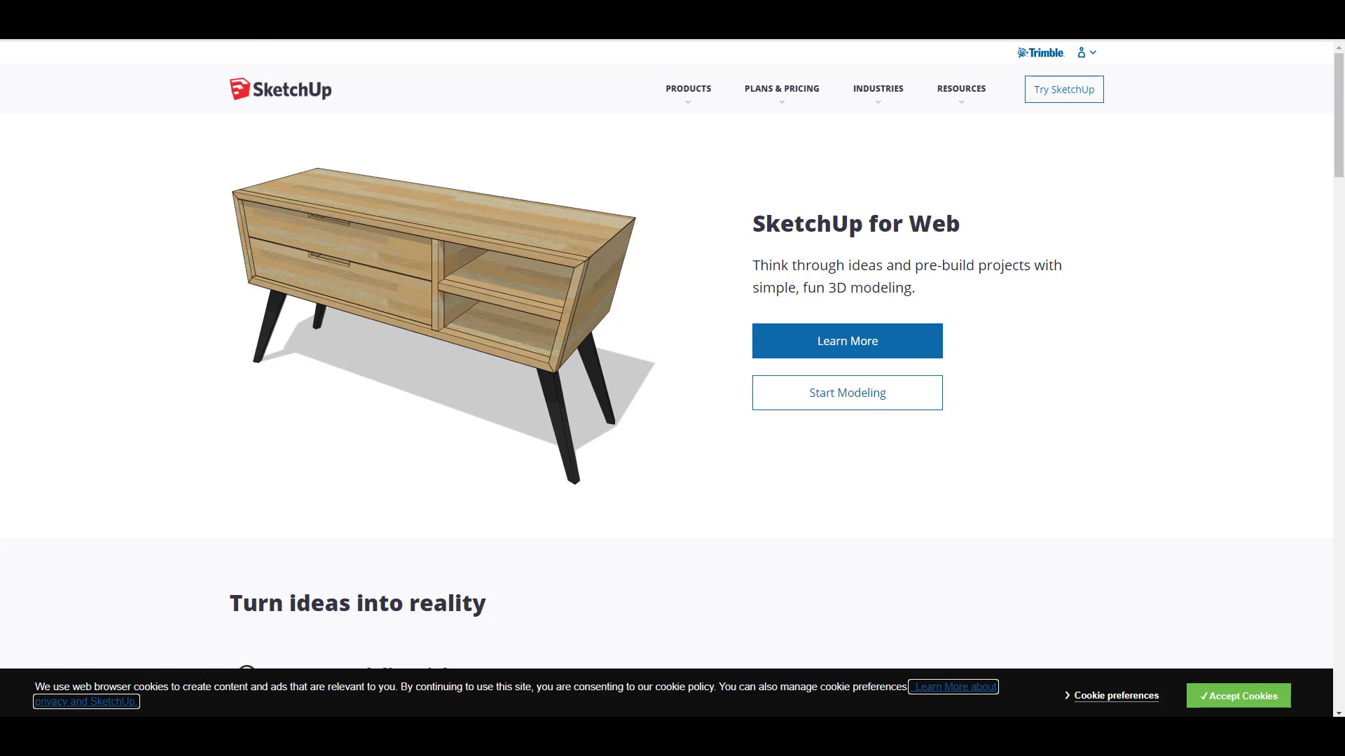
# - Scroll through the plan comparison page toward the SketchUp Free link
pyautogui.scroll(-9, 473, 450)
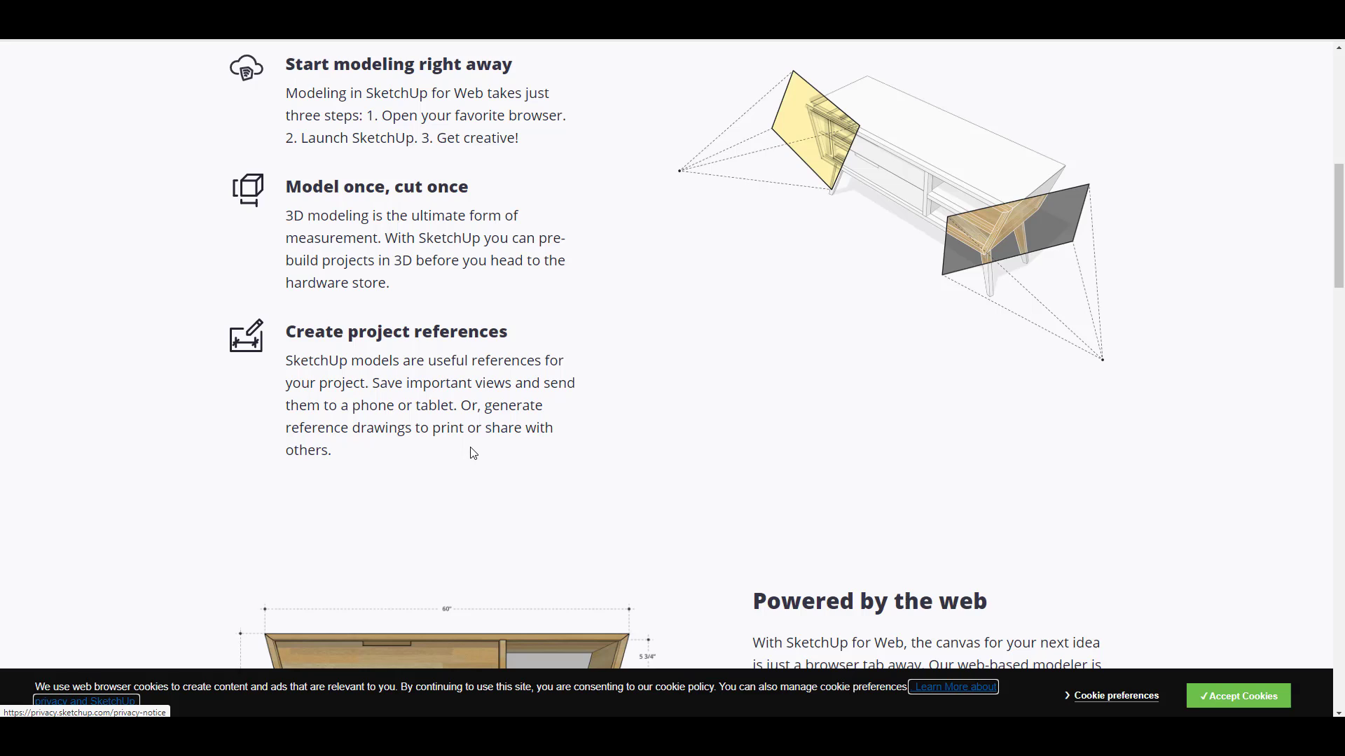
pyautogui.scroll(-14, 473, 453)
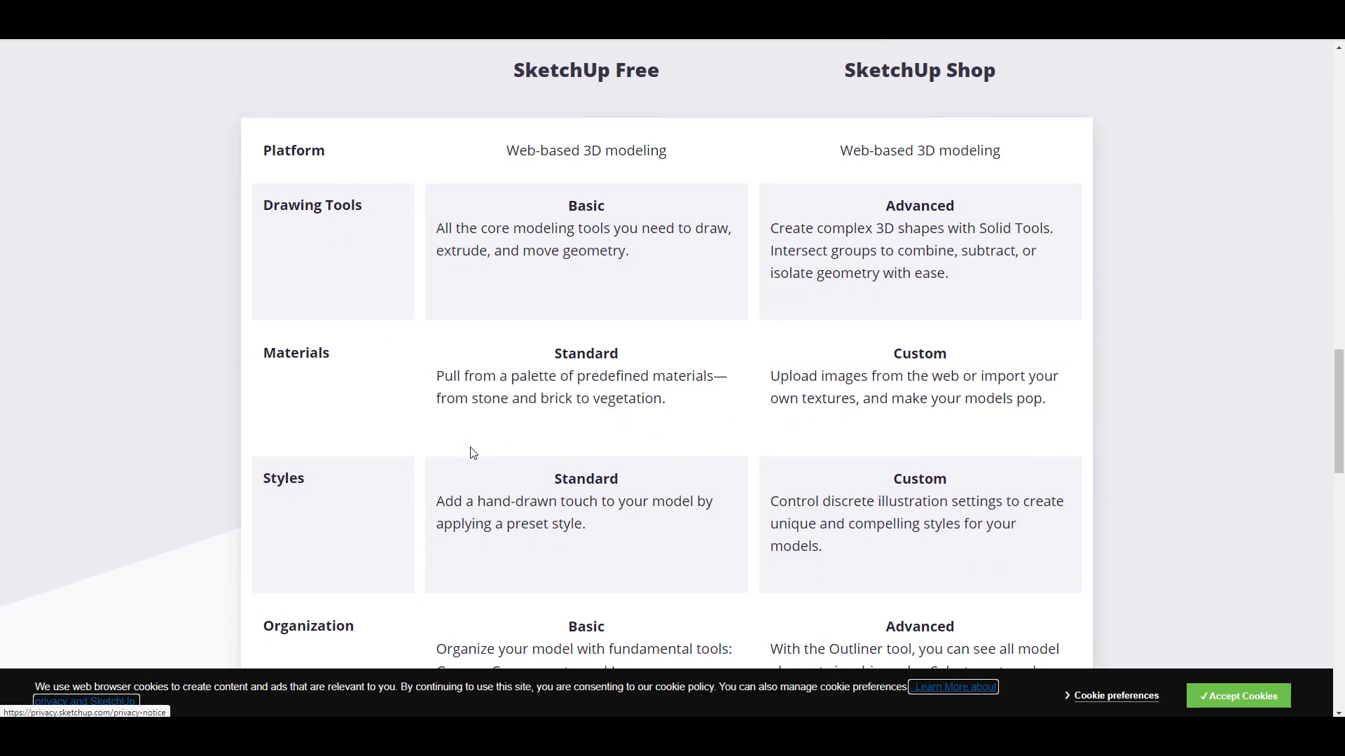
pyautogui.scroll(-10, 485, 433)
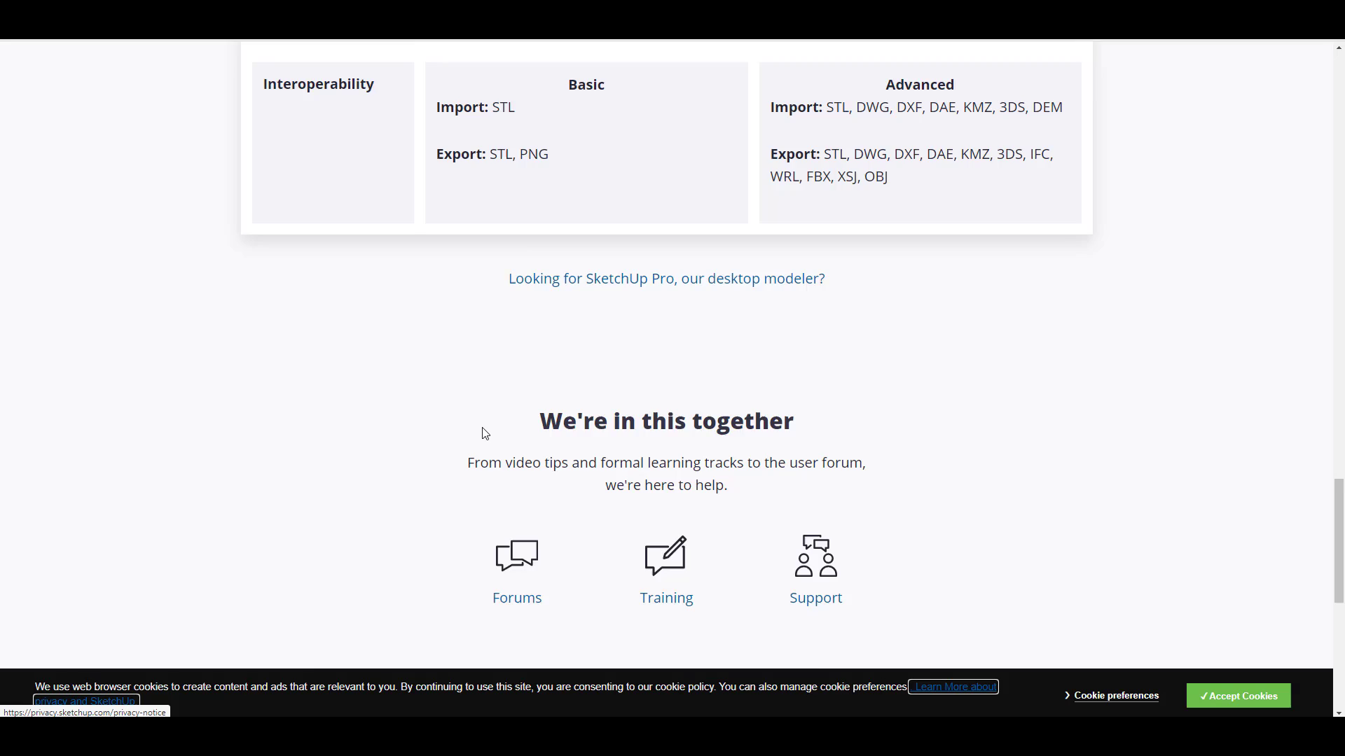
pyautogui.scroll(-4, 485, 433)
pyautogui.scroll(14, 485, 433)
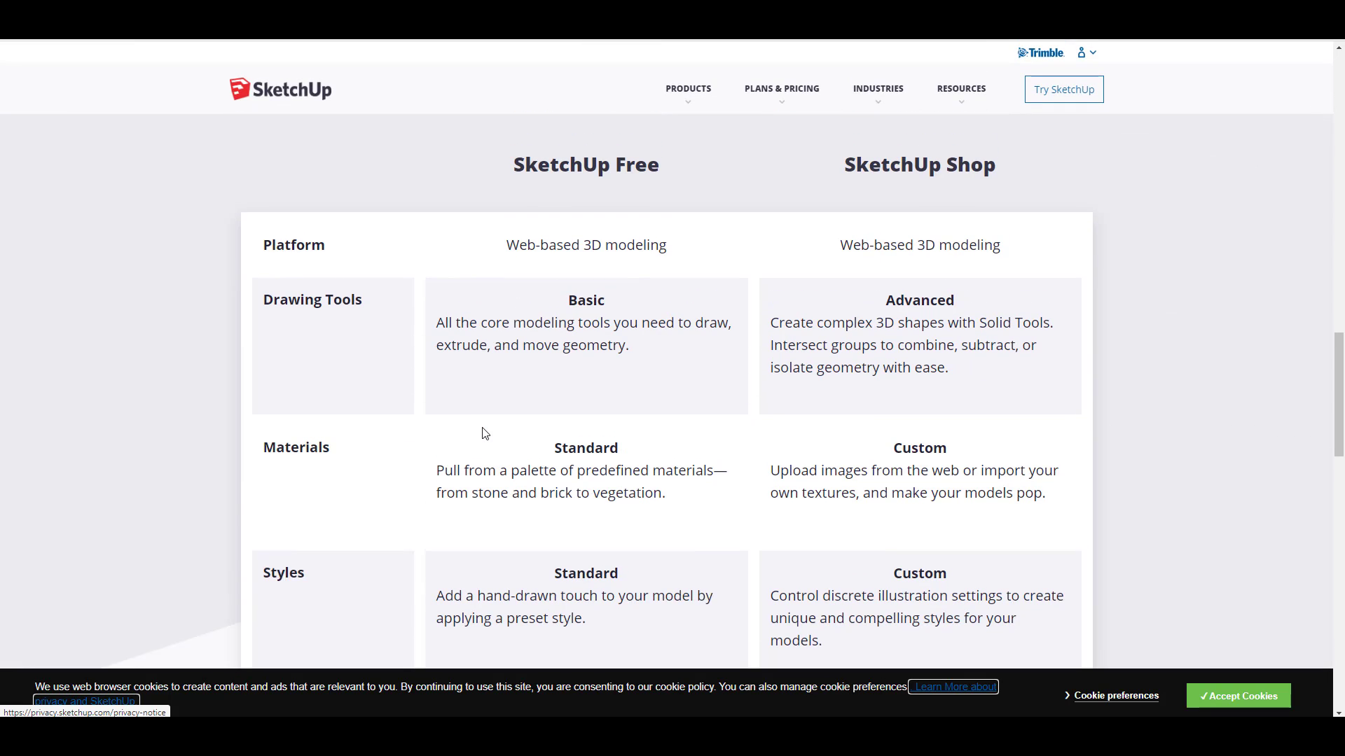
pyautogui.scroll(-5, 483, 435)
pyautogui.scroll(17, 480, 435)
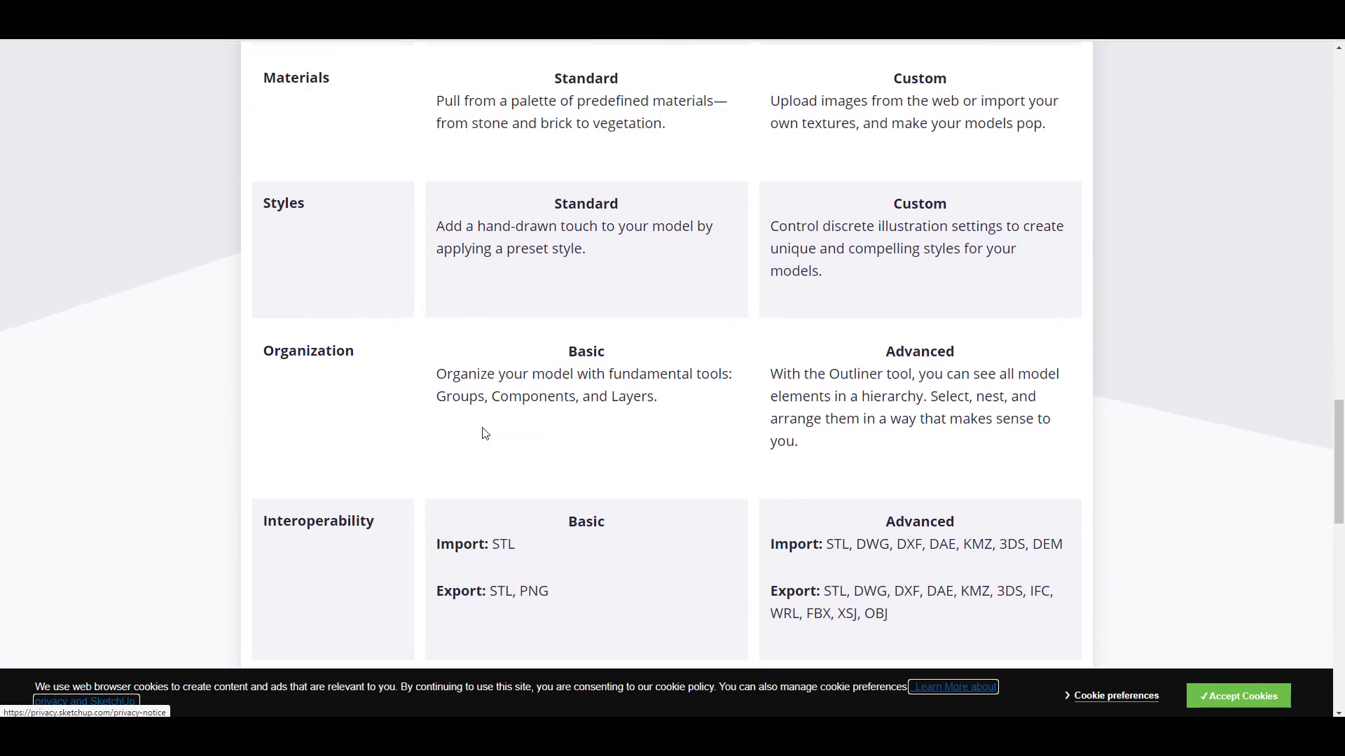
pyautogui.scroll(9, 468, 414)
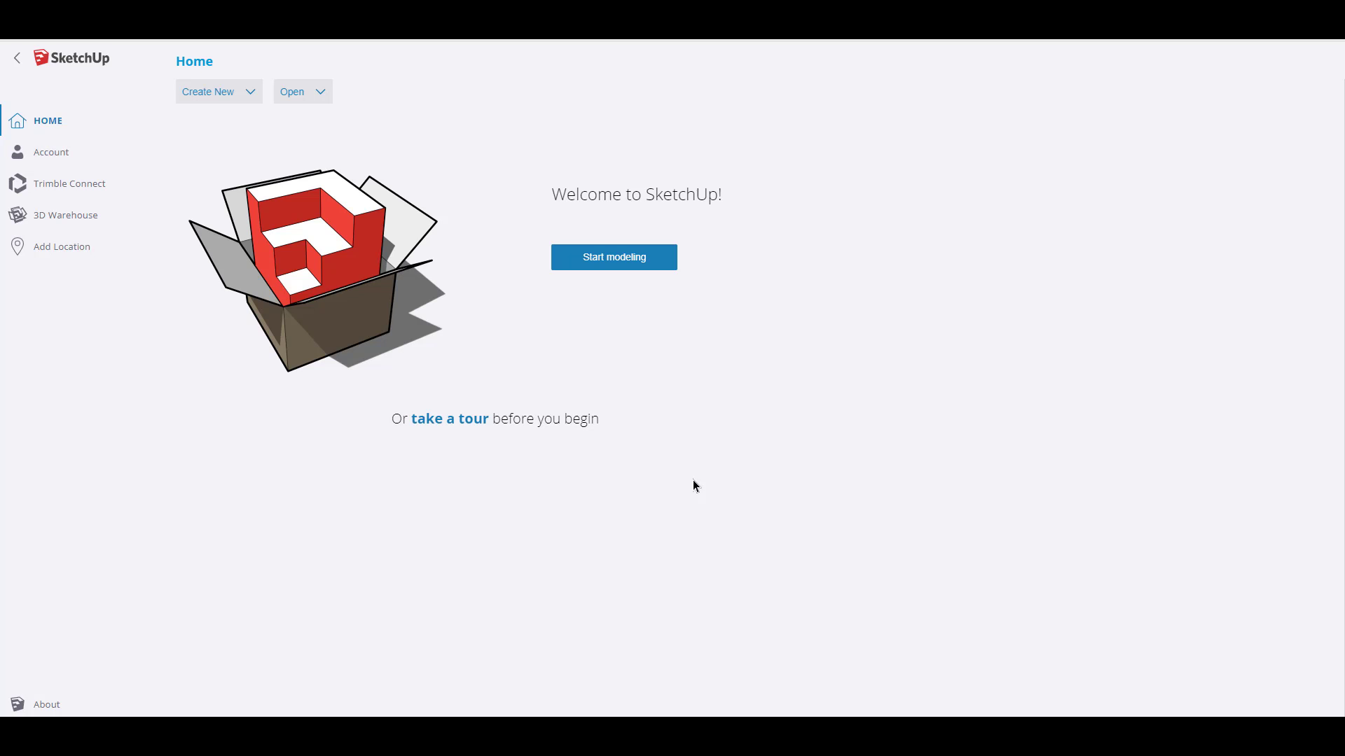
# - Start a new blank model from the Home page
pyautogui.click(640, 264)
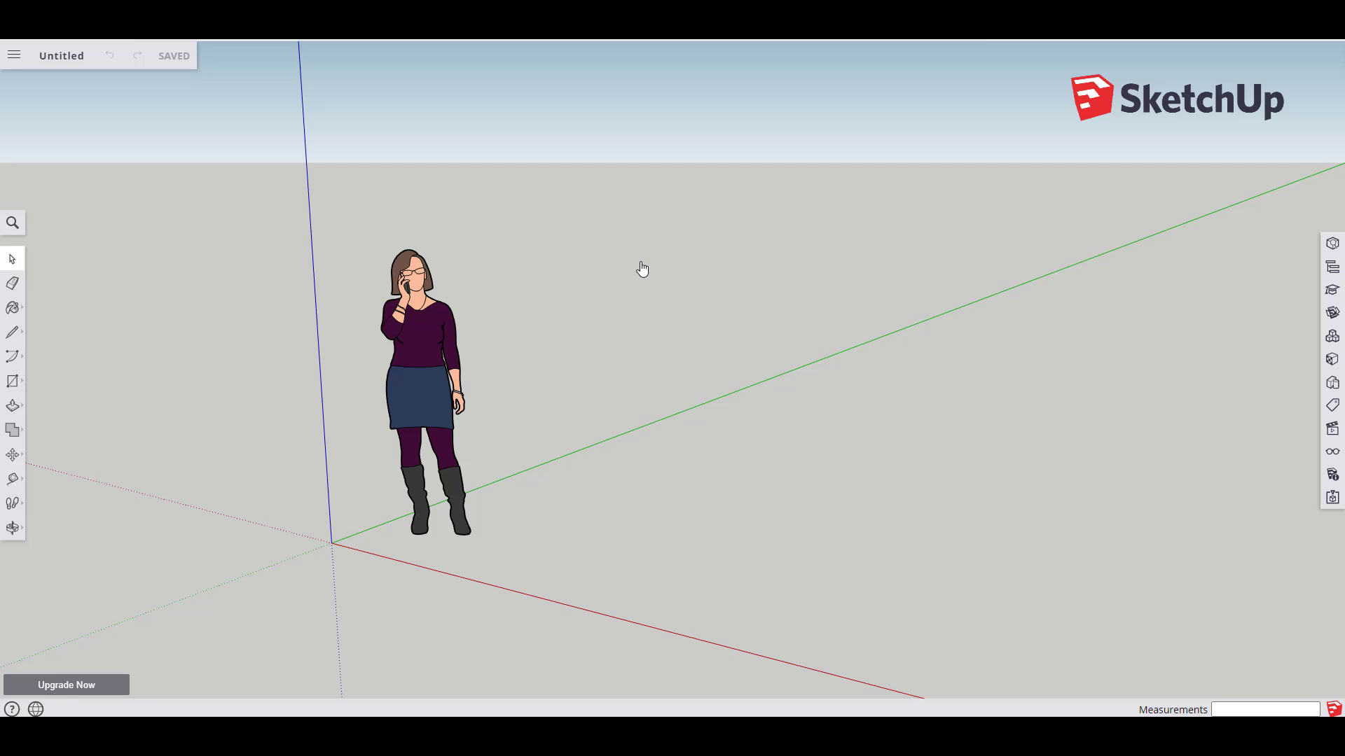
# - Draw a rectangle from near the origin and pull it up about 7 feet into a box
pyautogui.moveTo(310, 587); pyautogui.dragTo(448, 375, button='middle')
pyautogui.moveTo(606, 400); pyautogui.dragTo(549, 481, button='middle')
pyautogui.moveTo(355, 562); pyautogui.dragTo(171, 491, button='middle')
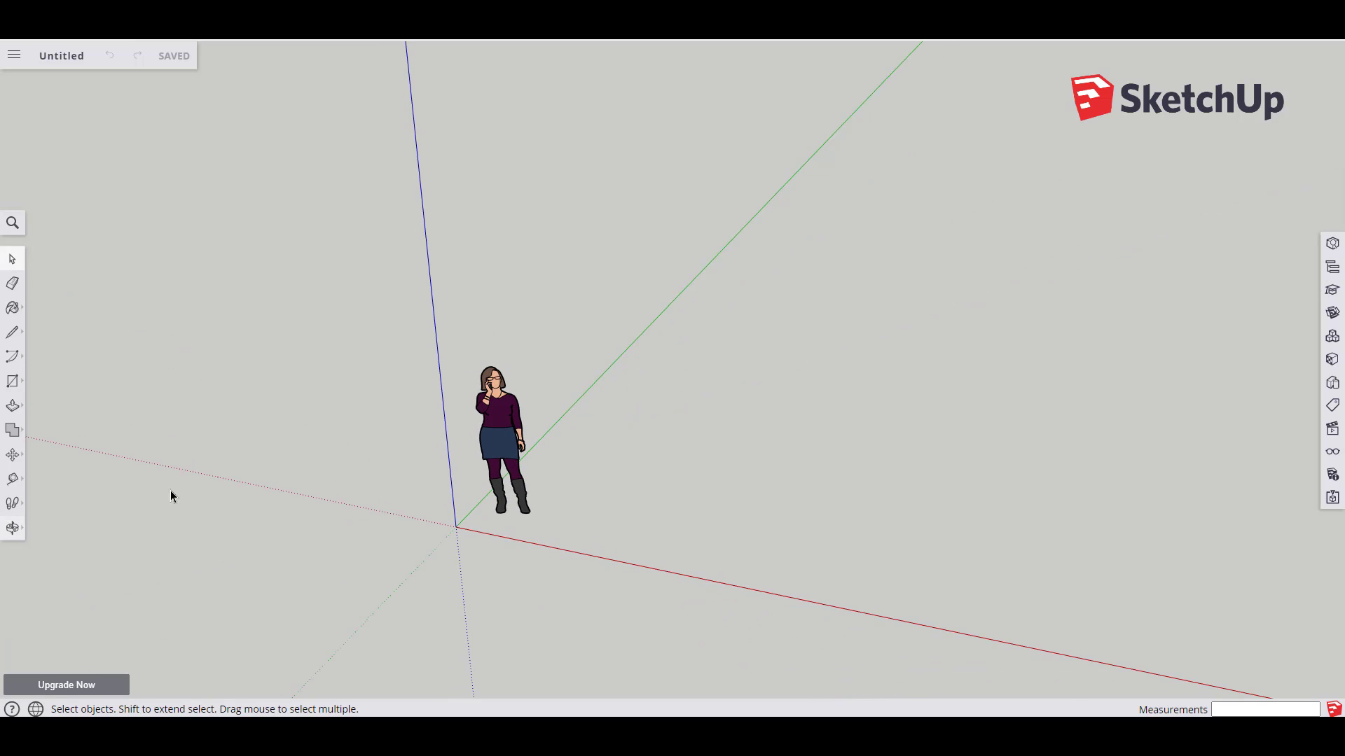
pyautogui.click(12, 382)
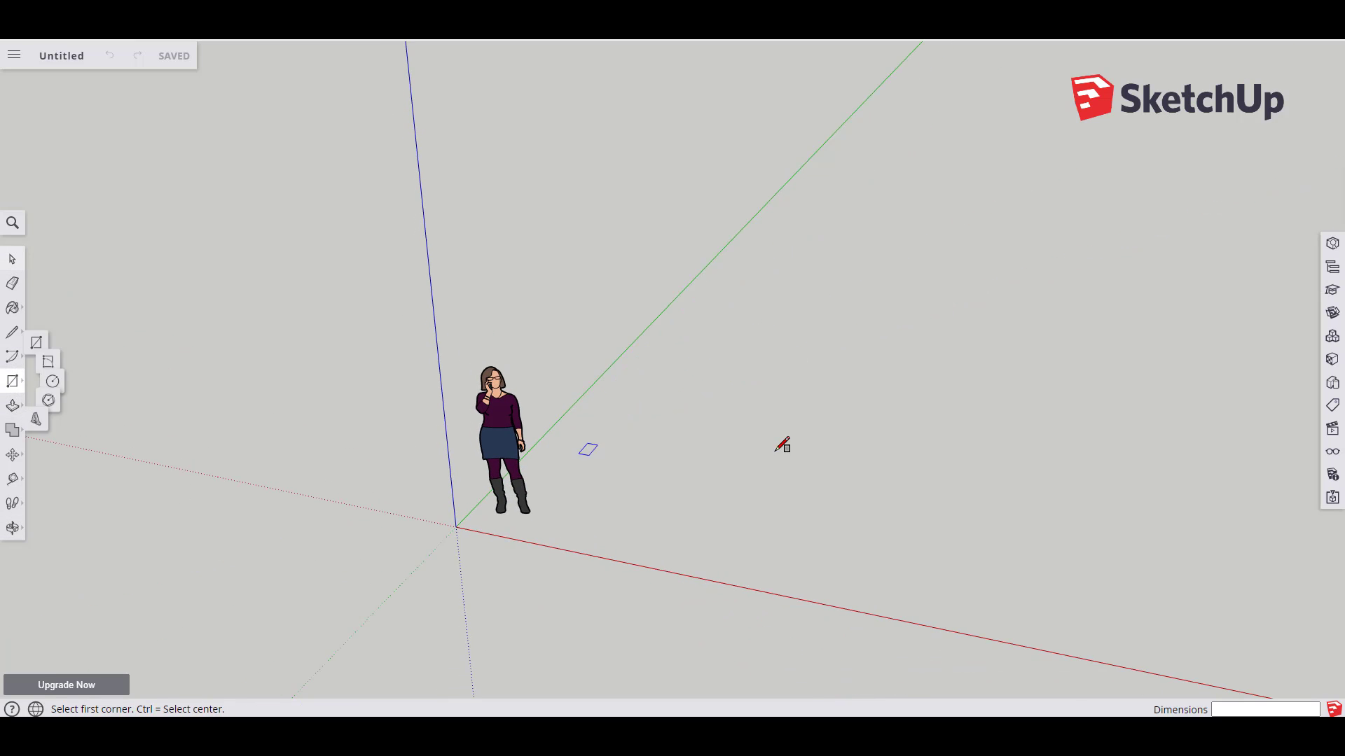
pyautogui.click(670, 353)
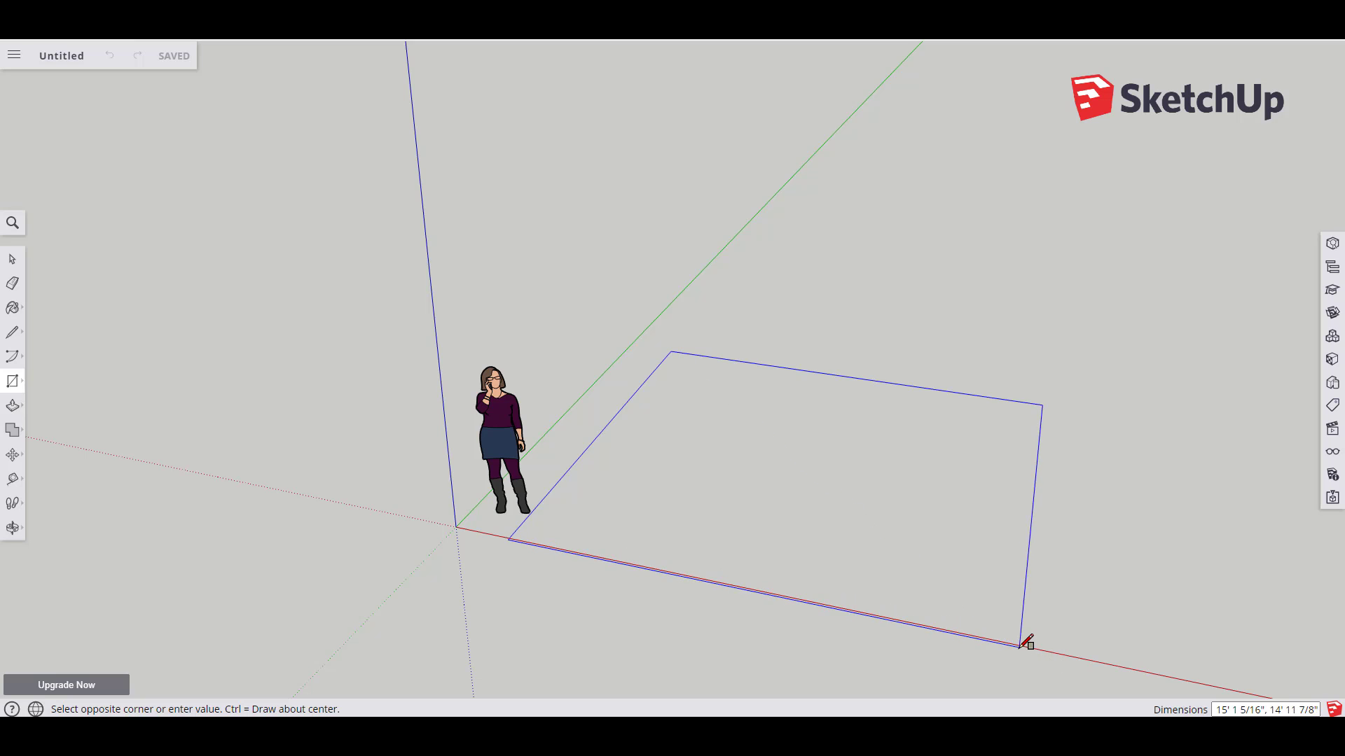
pyautogui.click(1022, 645)
pyautogui.press('p')
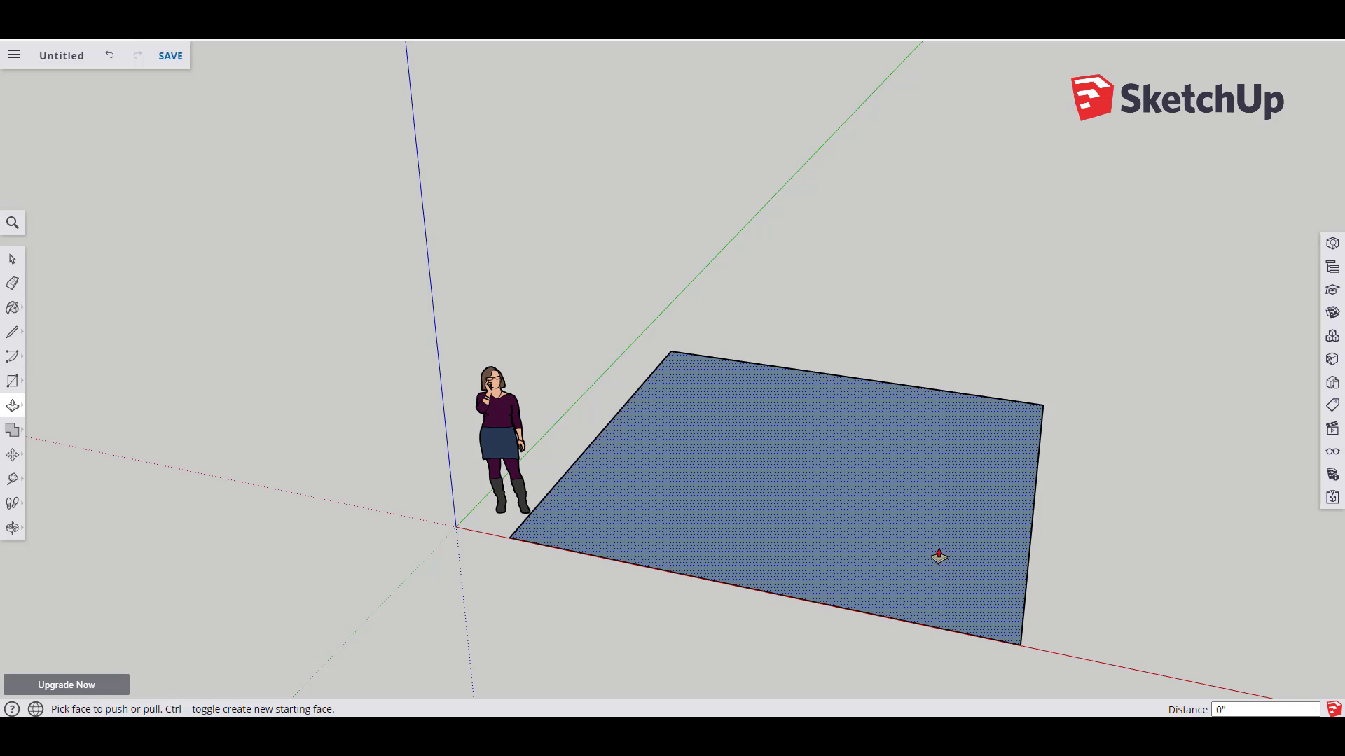
pyautogui.moveTo(939, 553); pyautogui.dragTo(923, 340)
pyautogui.moveTo(964, 444); pyautogui.dragTo(778, 543, button='middle')
# - Offset an inset outline inside the box's top face
pyautogui.press('f')
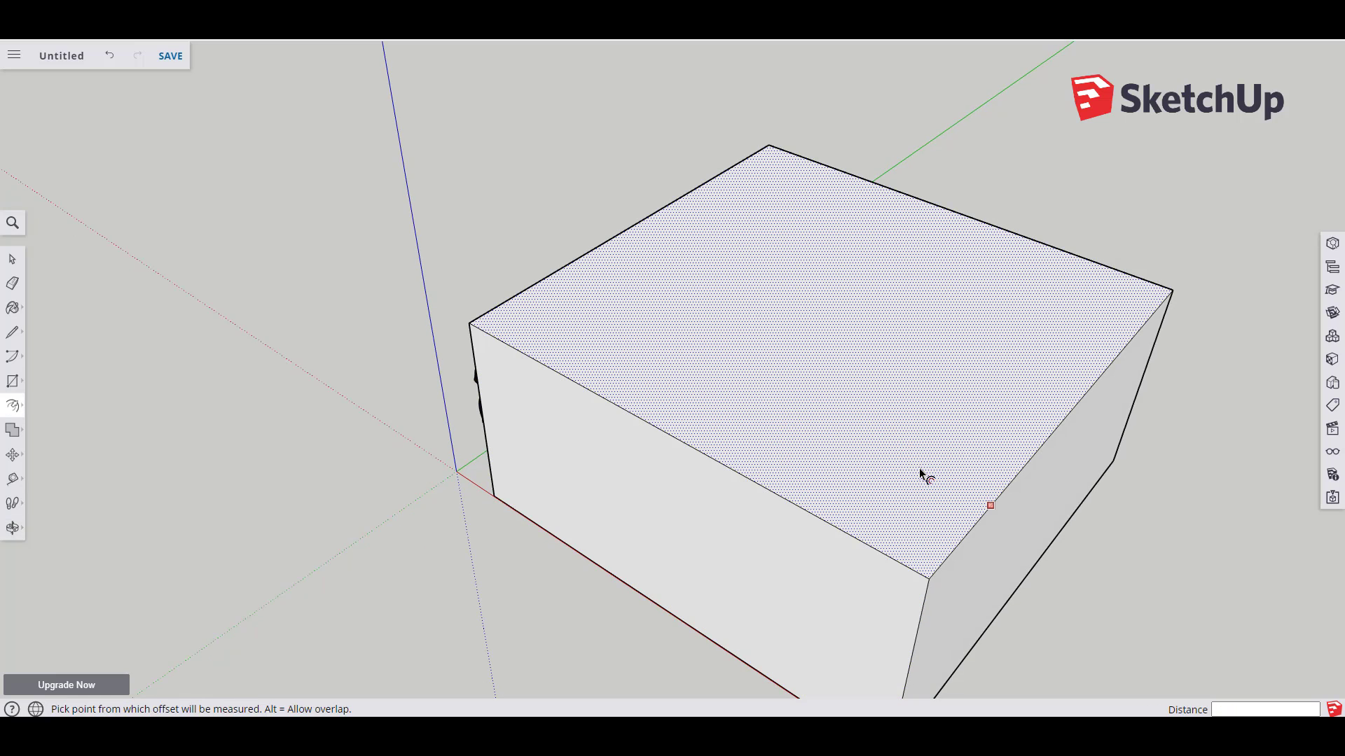
pyautogui.click(989, 504)
pyautogui.click(945, 501)
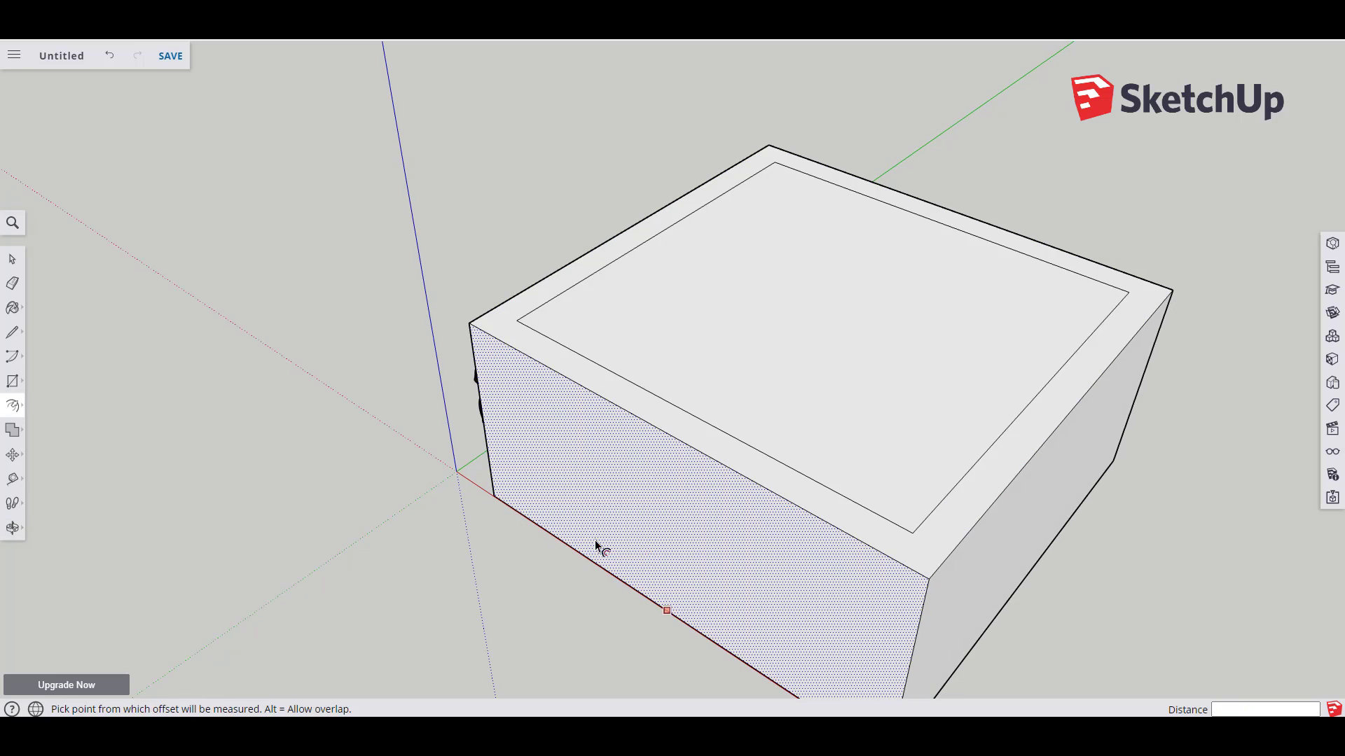
pyautogui.moveTo(600, 546); pyautogui.dragTo(833, 448, button='middle')
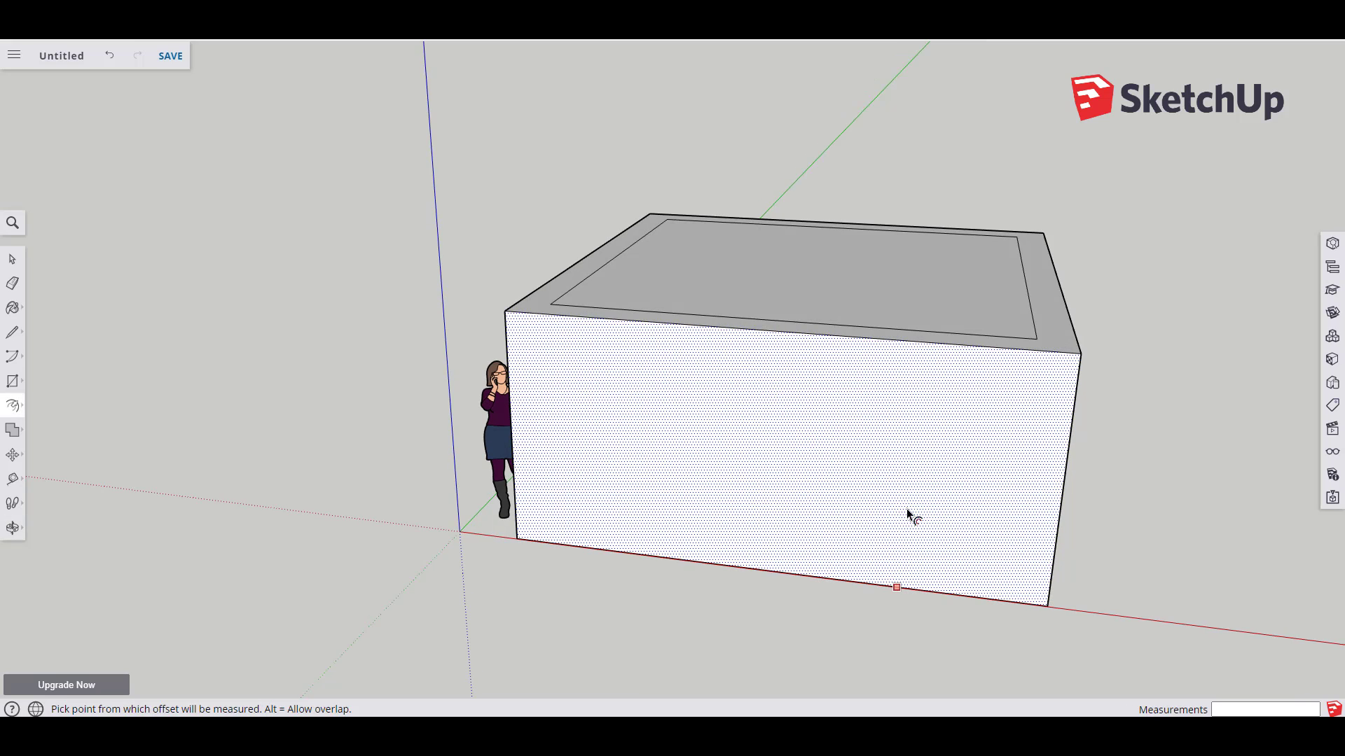
pyautogui.moveTo(908, 545); pyautogui.dragTo(805, 511, button='middle')
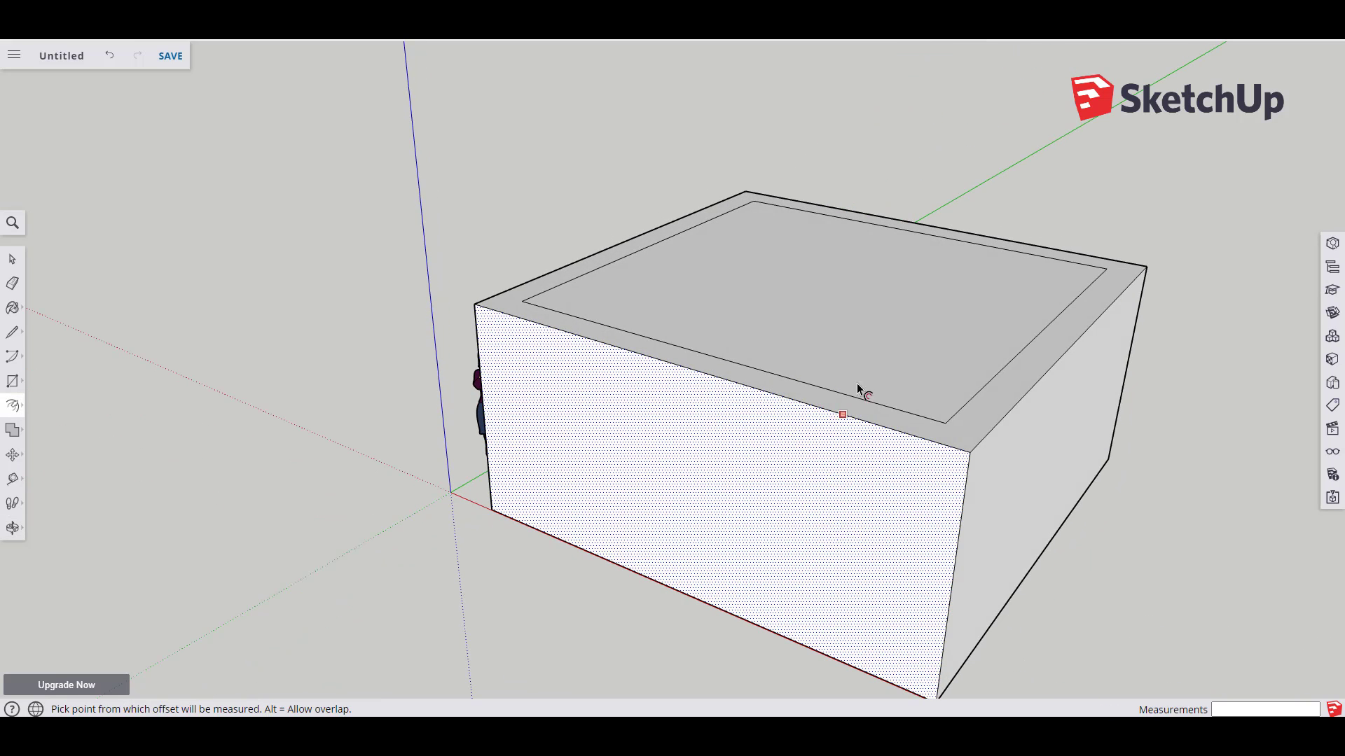
# - Push the inner top face down to recess the roof behind a parapet
pyautogui.press('p')
pyautogui.click(871, 309)
pyautogui.click(876, 315)
pyautogui.moveTo(877, 315); pyautogui.dragTo(953, 440, button='middle')
# - Draw a rectangle on the ground beside the box's front corner
pyautogui.press('r')
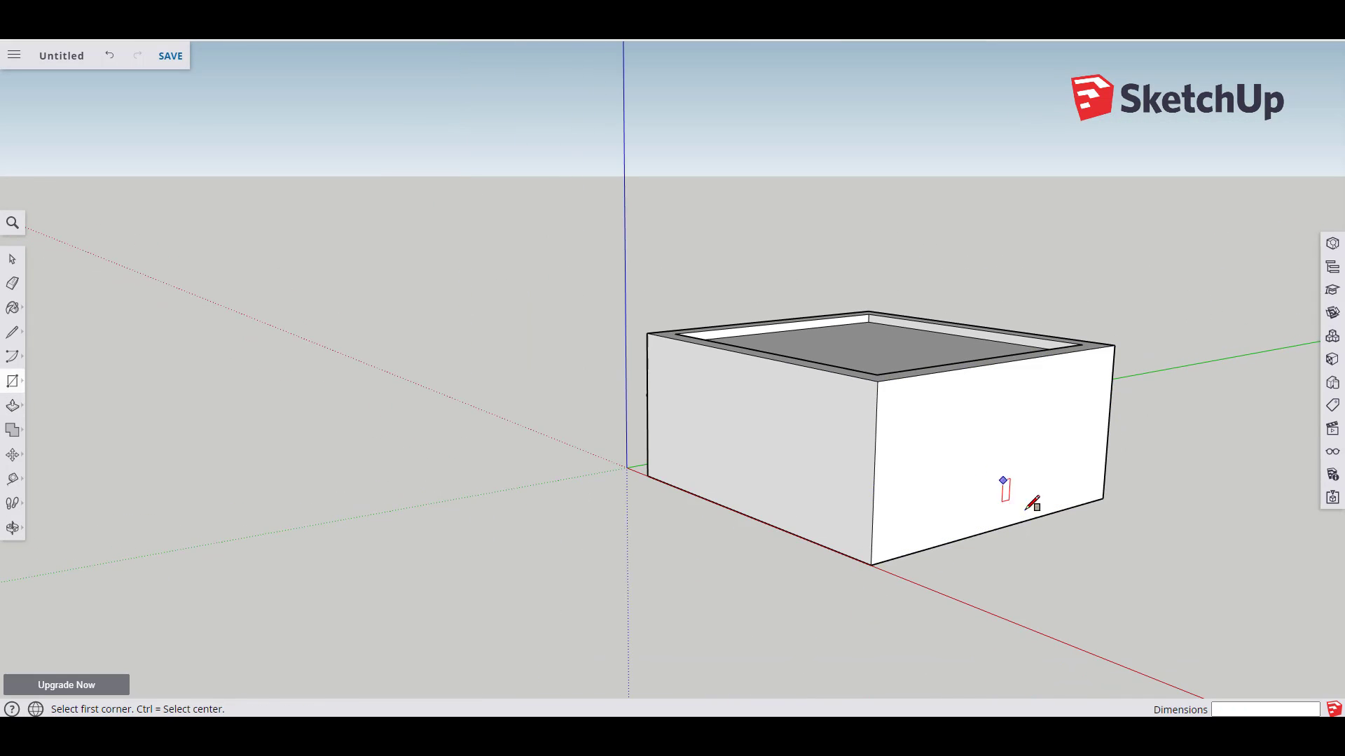
pyautogui.moveTo(1029, 502); pyautogui.dragTo(1090, 603, button='middle')
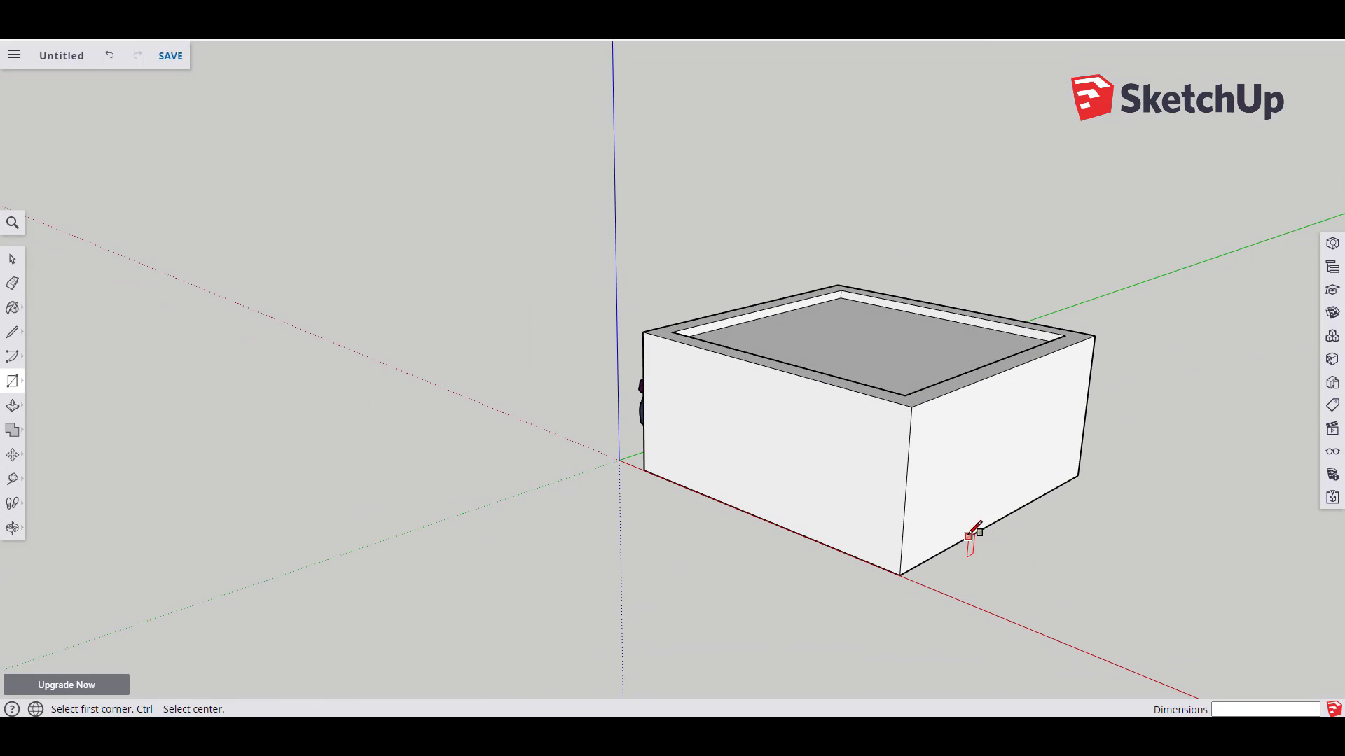
pyautogui.click(900, 575)
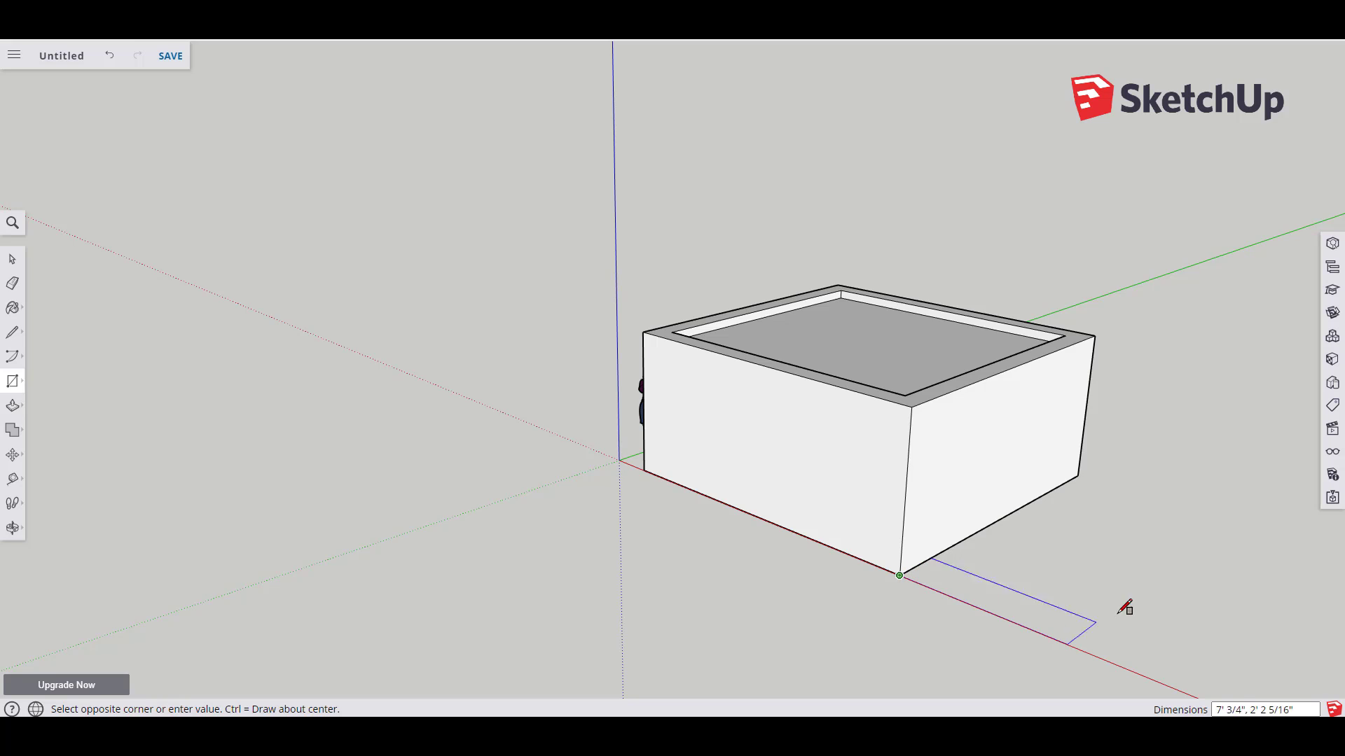
pyautogui.click(1227, 587)
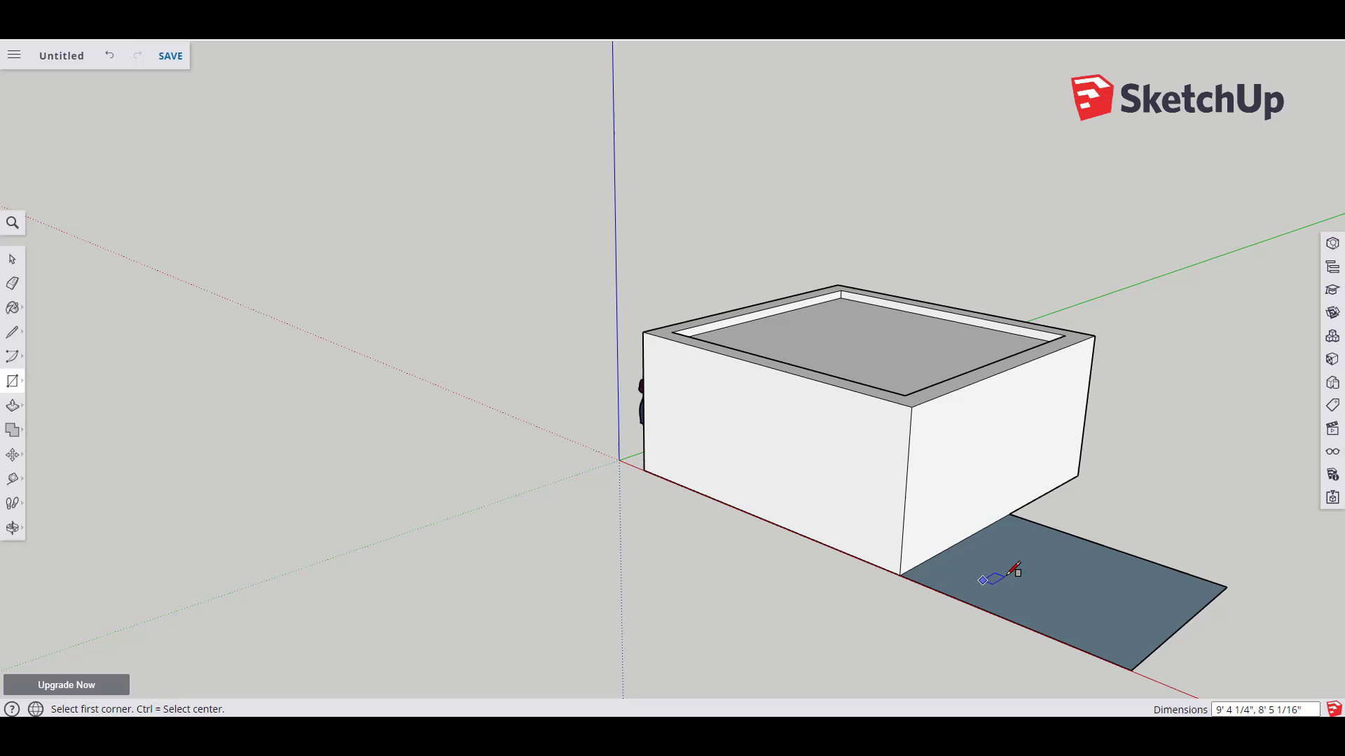
# - Reverse the faces of the new ground rectangle
pyautogui.click(13, 259)
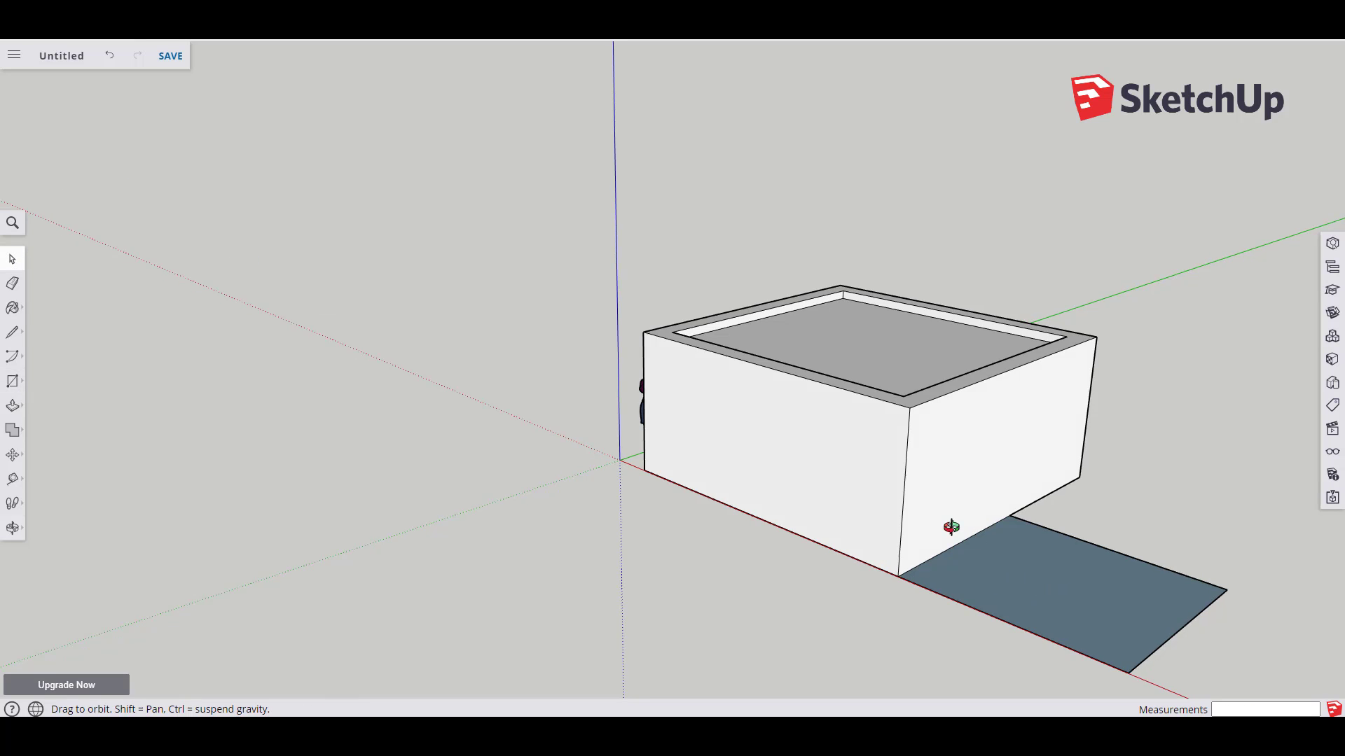
pyautogui.moveTo(948, 517); pyautogui.dragTo(1098, 540, button='middle')
pyautogui.click(1082, 539)
pyautogui.rightClick(1082, 533)
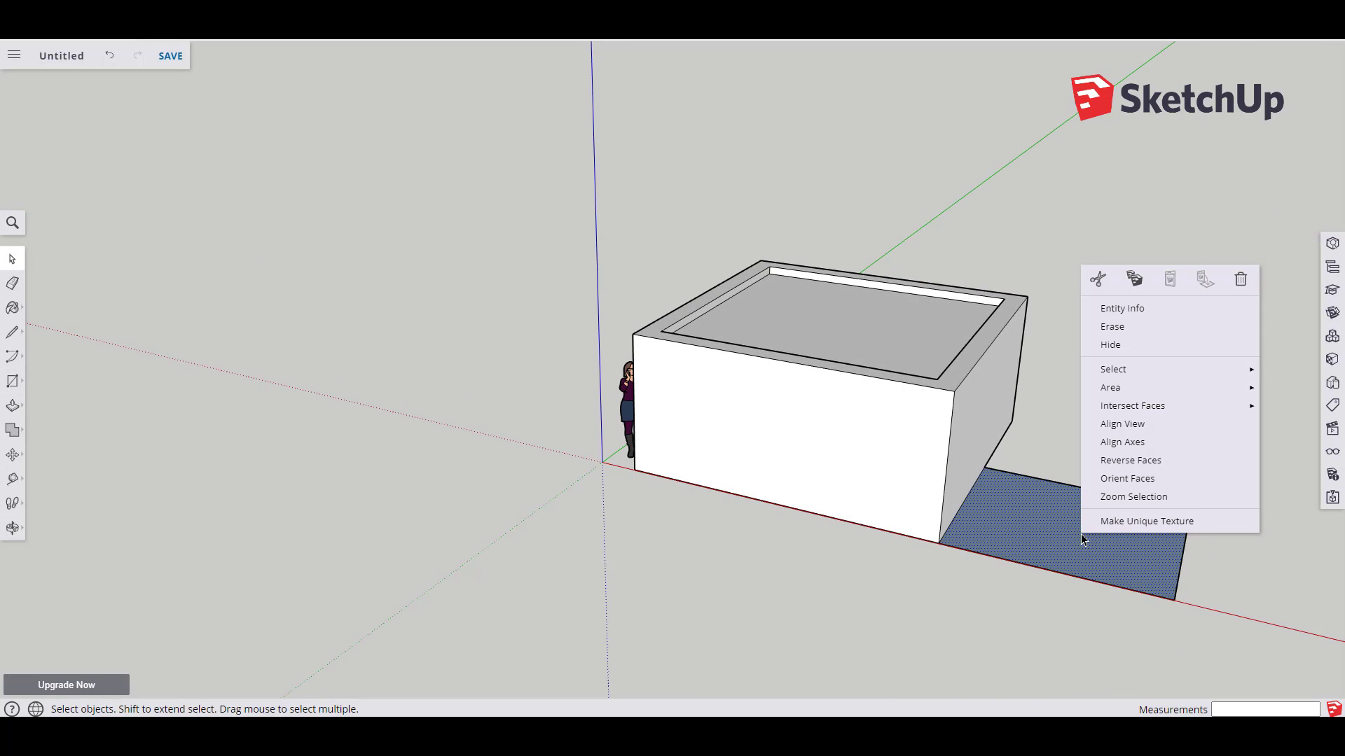
pyautogui.click(1148, 467)
# - Pull the rectangle up into a lower block beside the box, forming an L-shape
pyautogui.moveTo(1219, 576); pyautogui.dragTo(1125, 525, button='middle')
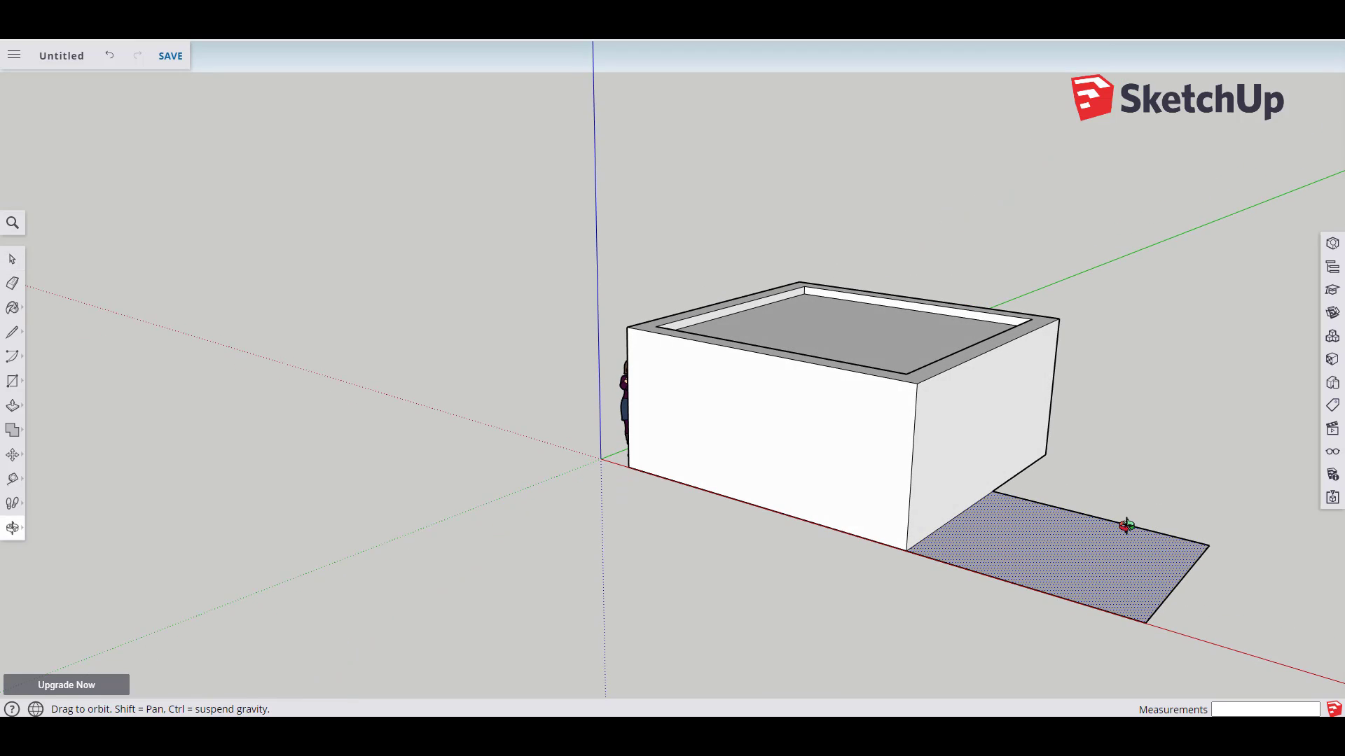
pyautogui.press('p')
pyautogui.moveTo(1080, 549); pyautogui.dragTo(946, 459)
pyautogui.moveTo(1221, 498); pyautogui.dragTo(652, 546, button='middle')
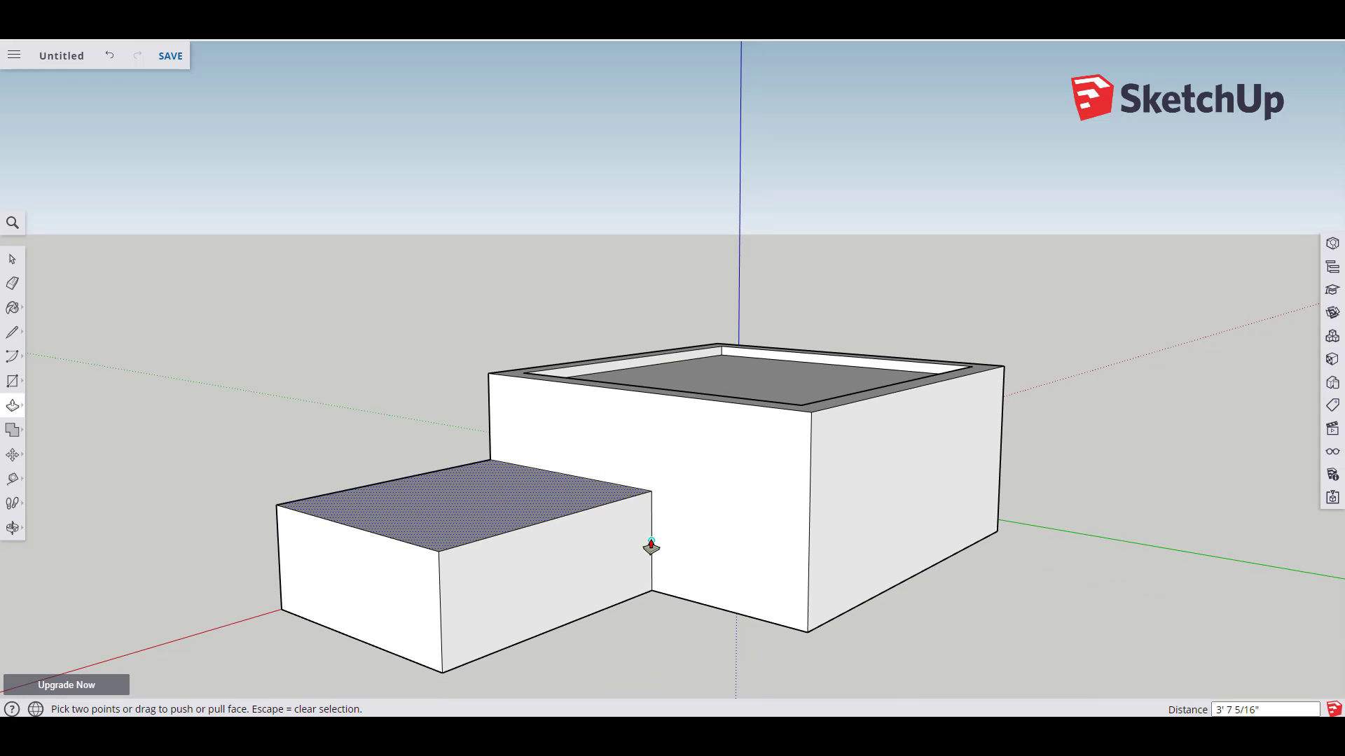
pyautogui.press('m')
pyautogui.click(465, 495)
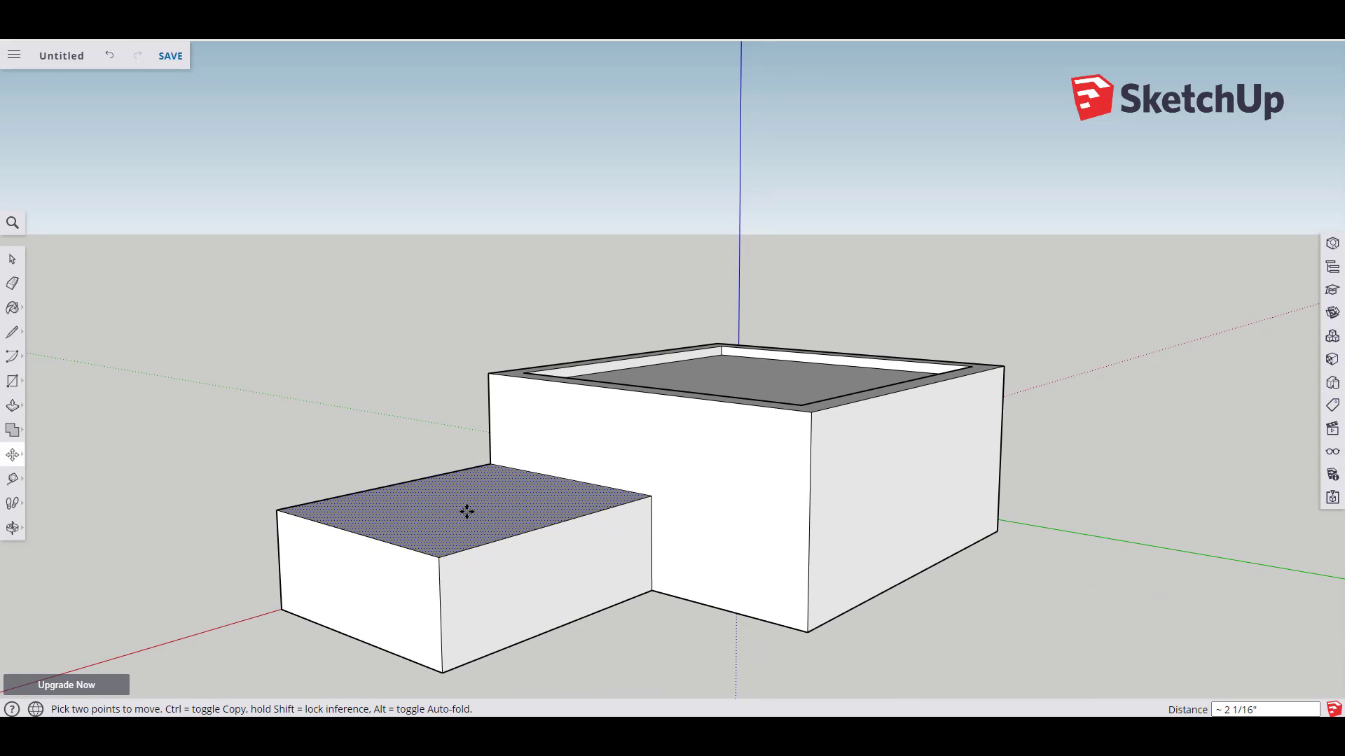
pyautogui.click(13, 259)
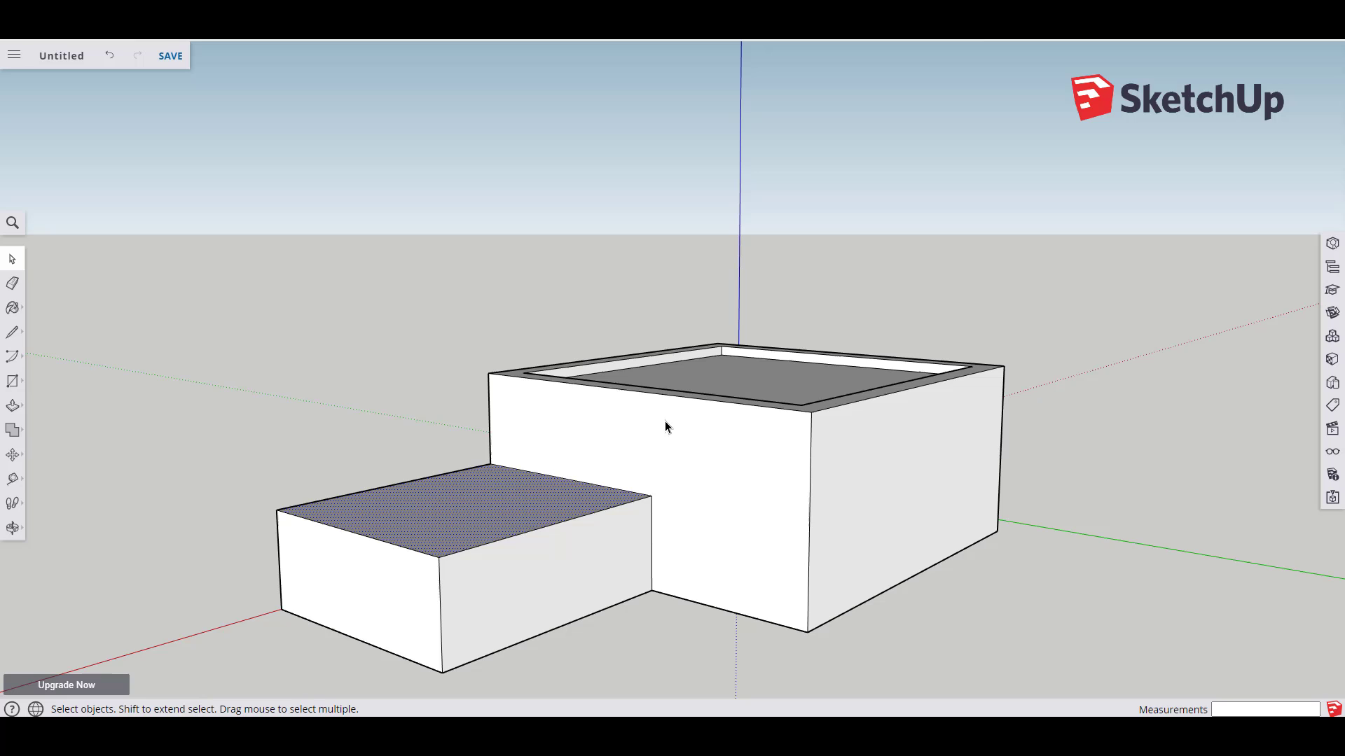
# - Inspect the L-shaped building, then browse the main menu's export choices and 3D Warehouse
pyautogui.moveTo(776, 476); pyautogui.dragTo(1279, 455, button='middle')
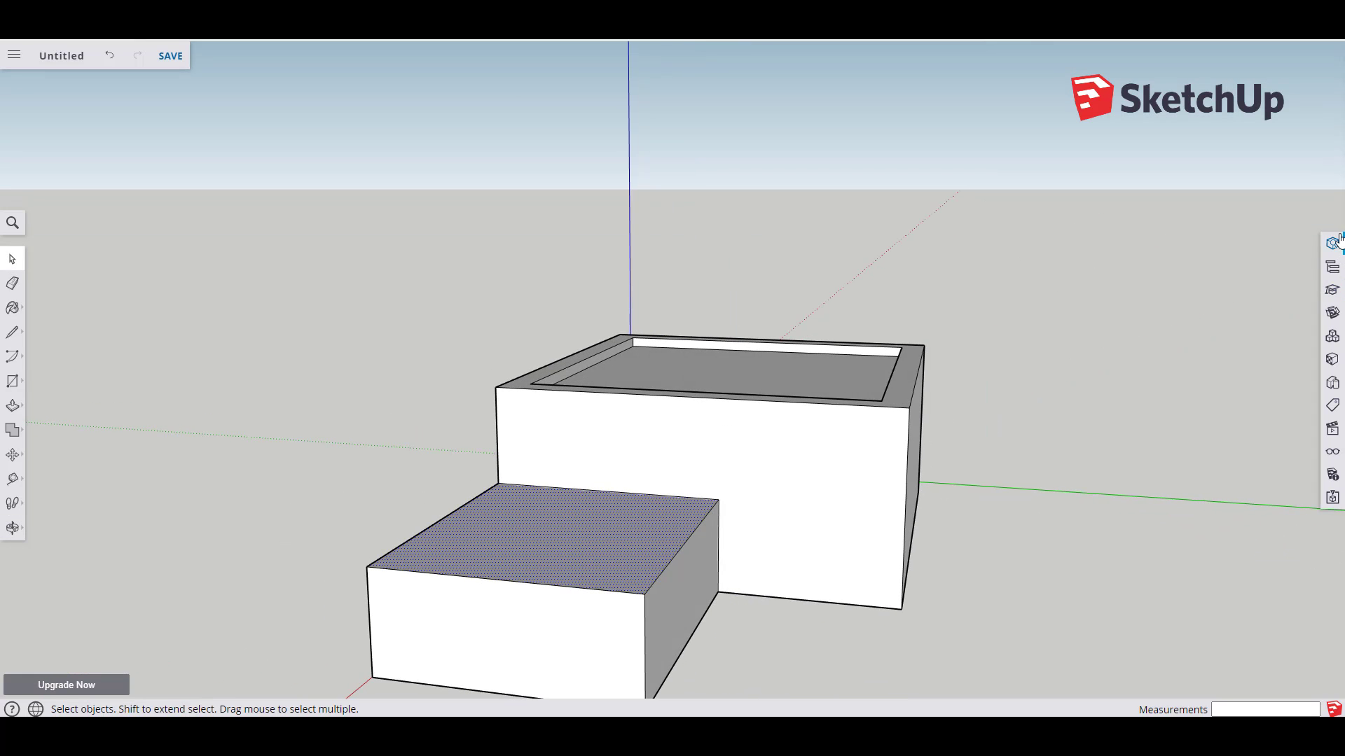
pyautogui.moveTo(479, 506); pyautogui.dragTo(5, 195, button='middle')
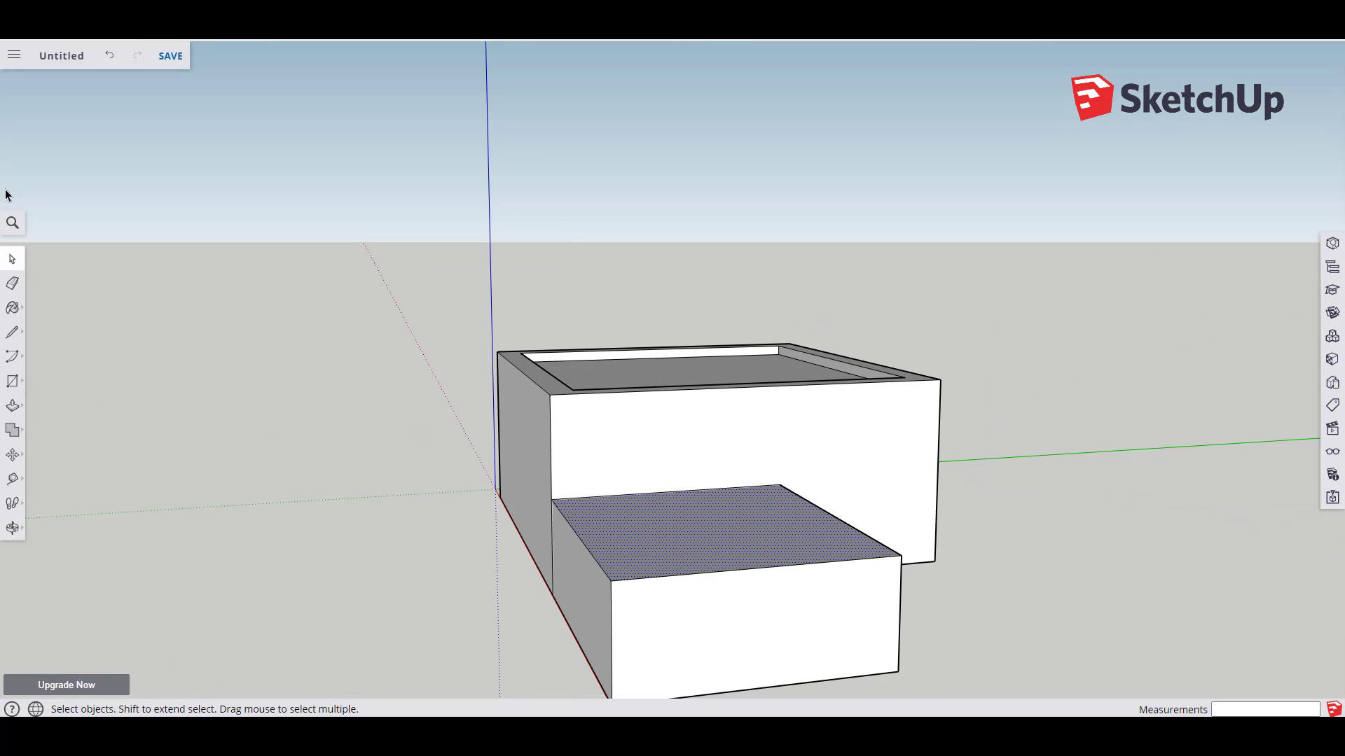
pyautogui.click(13, 61)
pyautogui.click(67, 261)
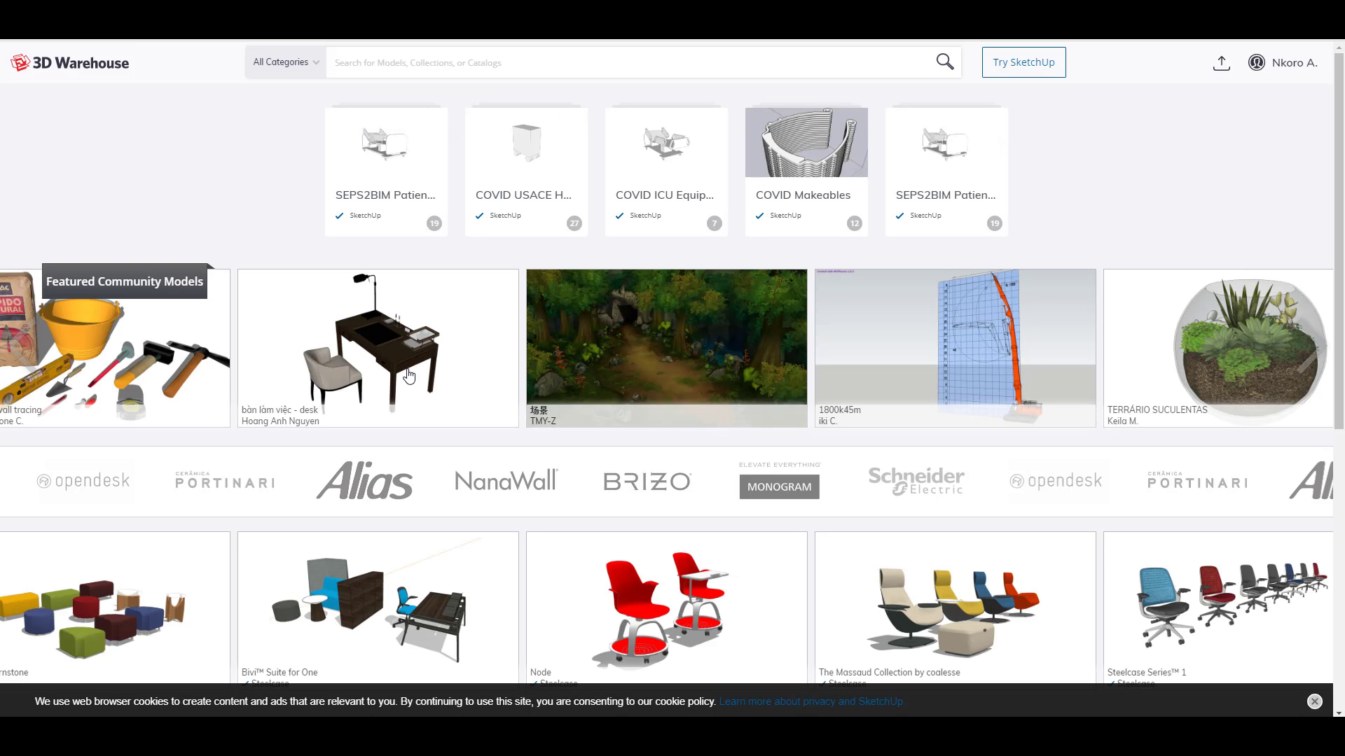
pyautogui.scroll(-7, 360, 421)
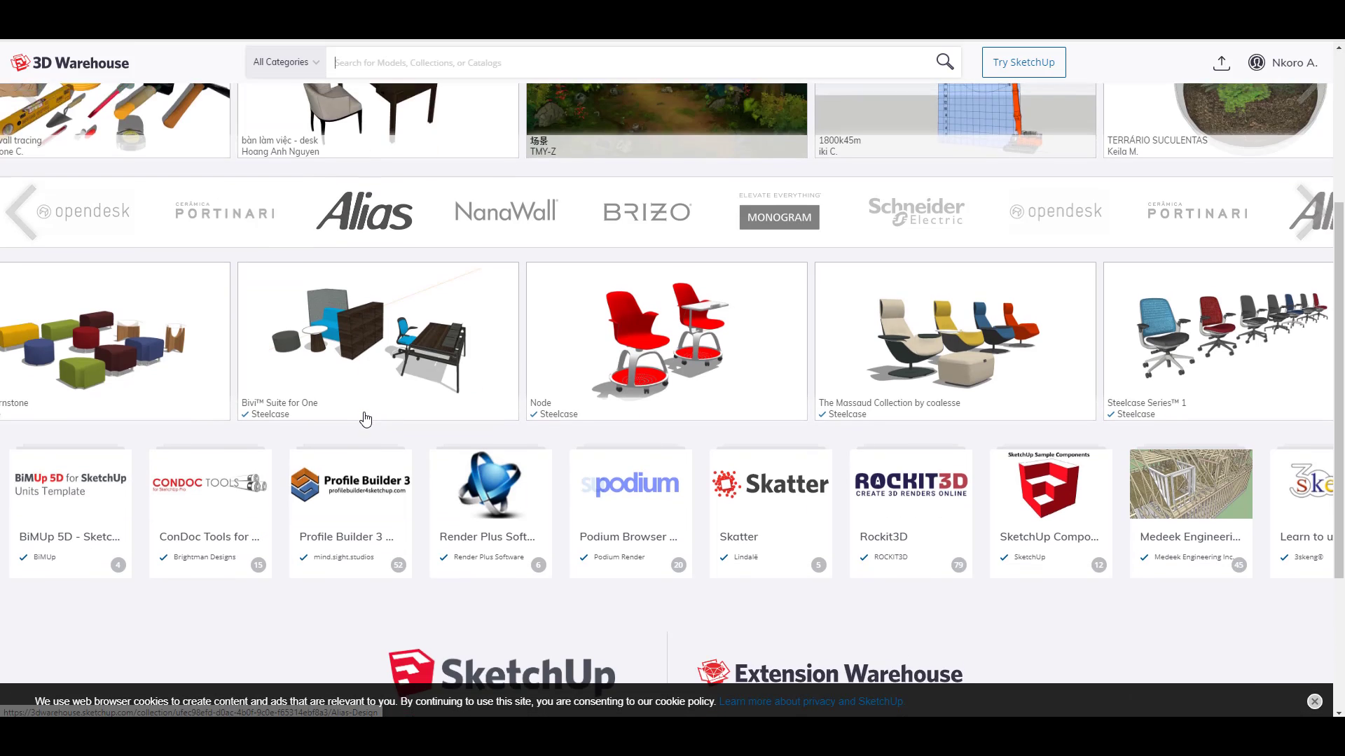
pyautogui.scroll(7, 370, 418)
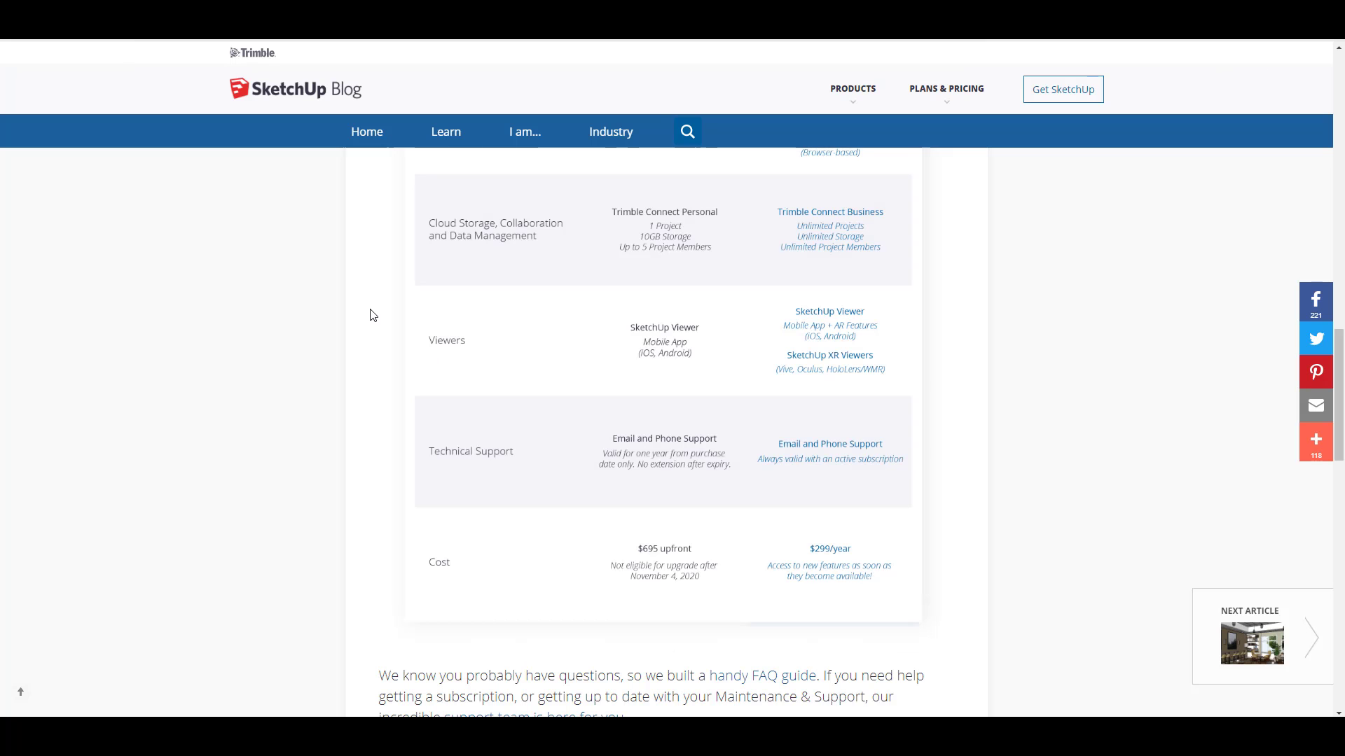
# - Scroll through the feature-update post's pie chart and feature list
pyautogui.scroll(-10, 651, 507)
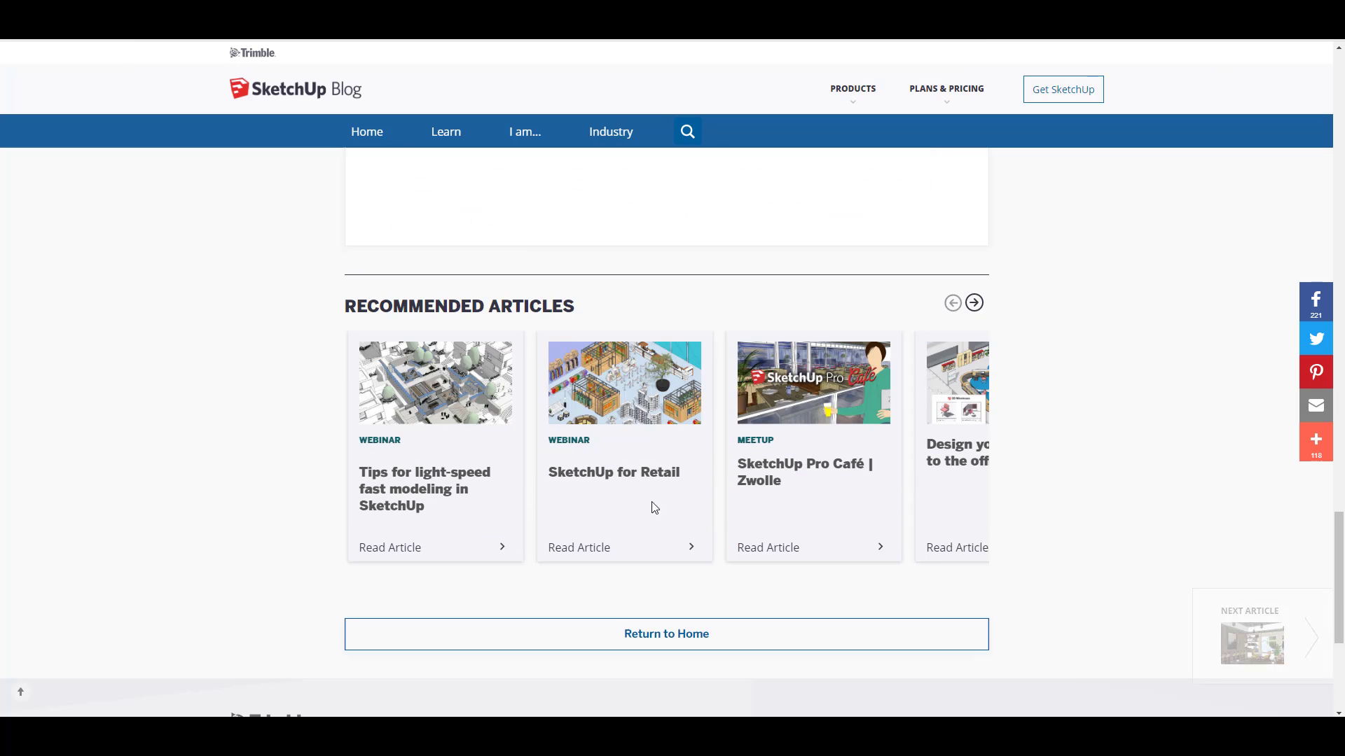
pyautogui.scroll(-2, 652, 507)
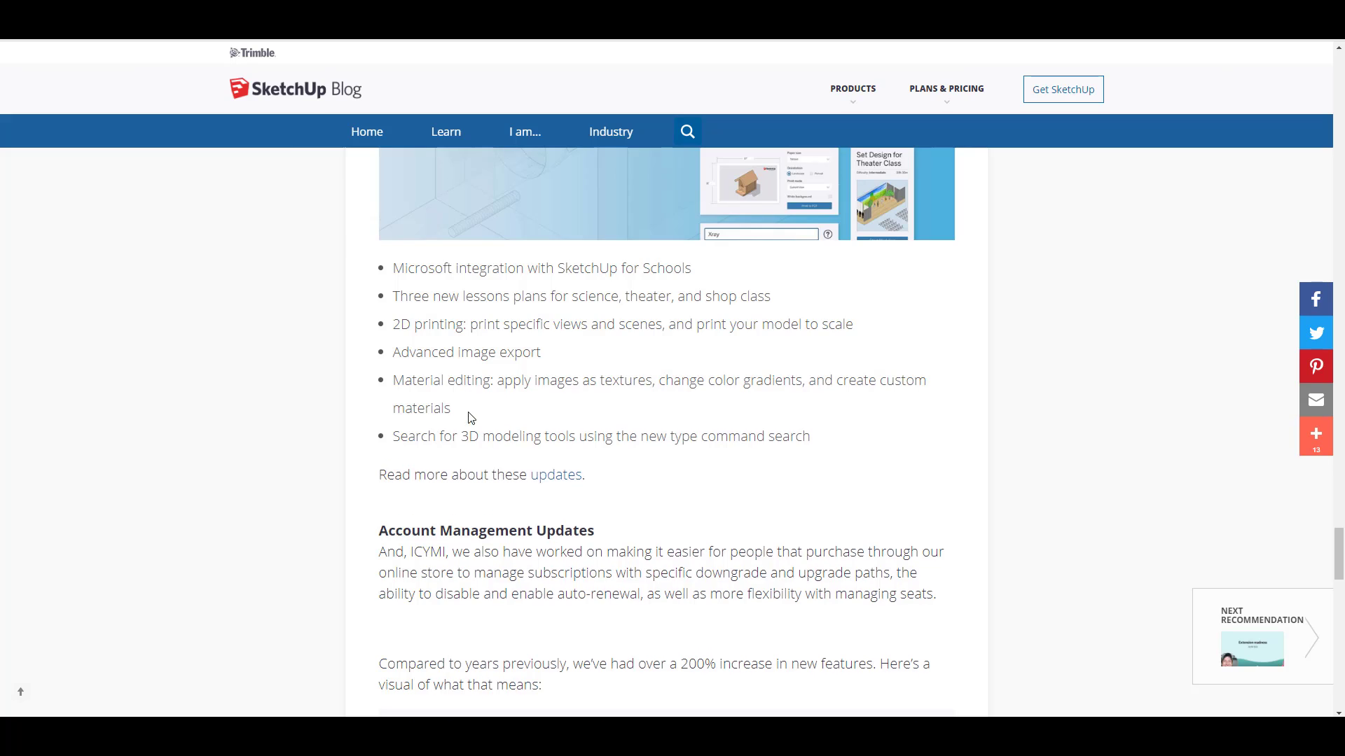
pyautogui.scroll(-6, 468, 418)
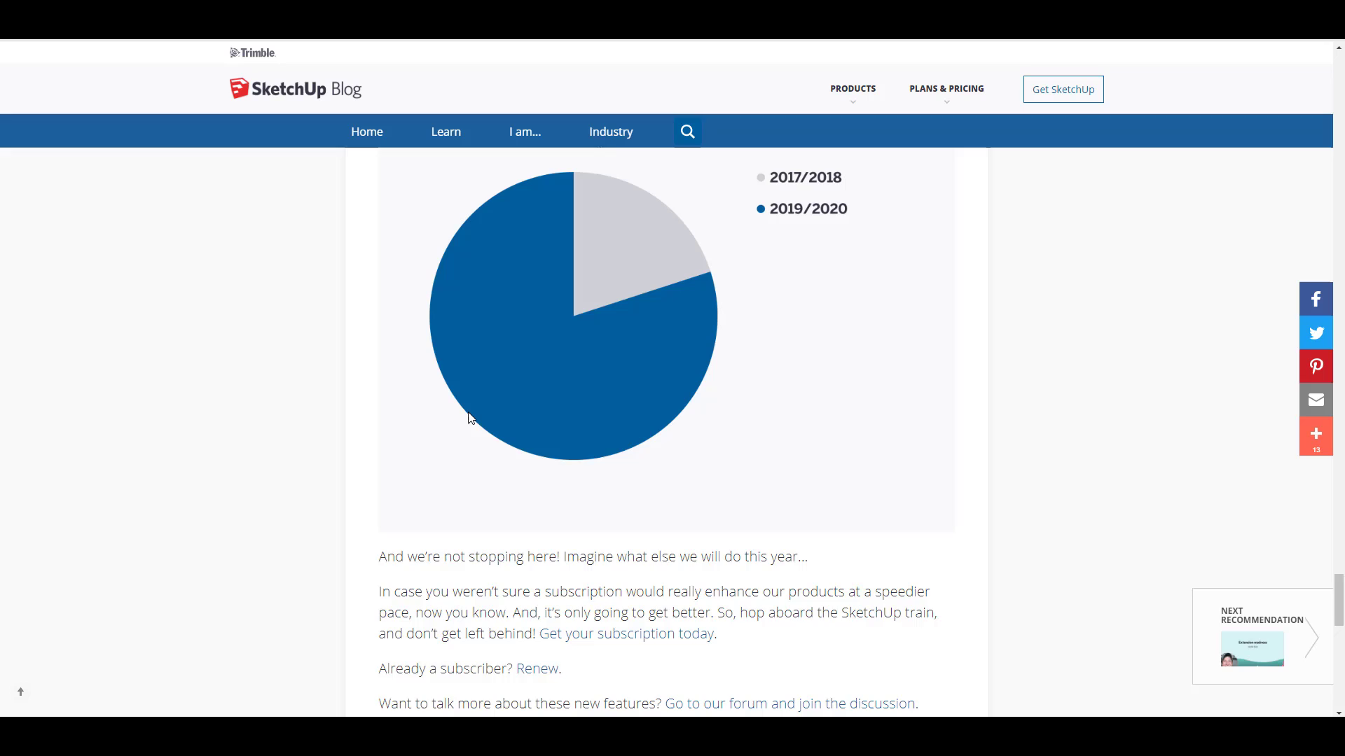
pyautogui.scroll(-3, 468, 418)
pyautogui.scroll(10, 330, 285)
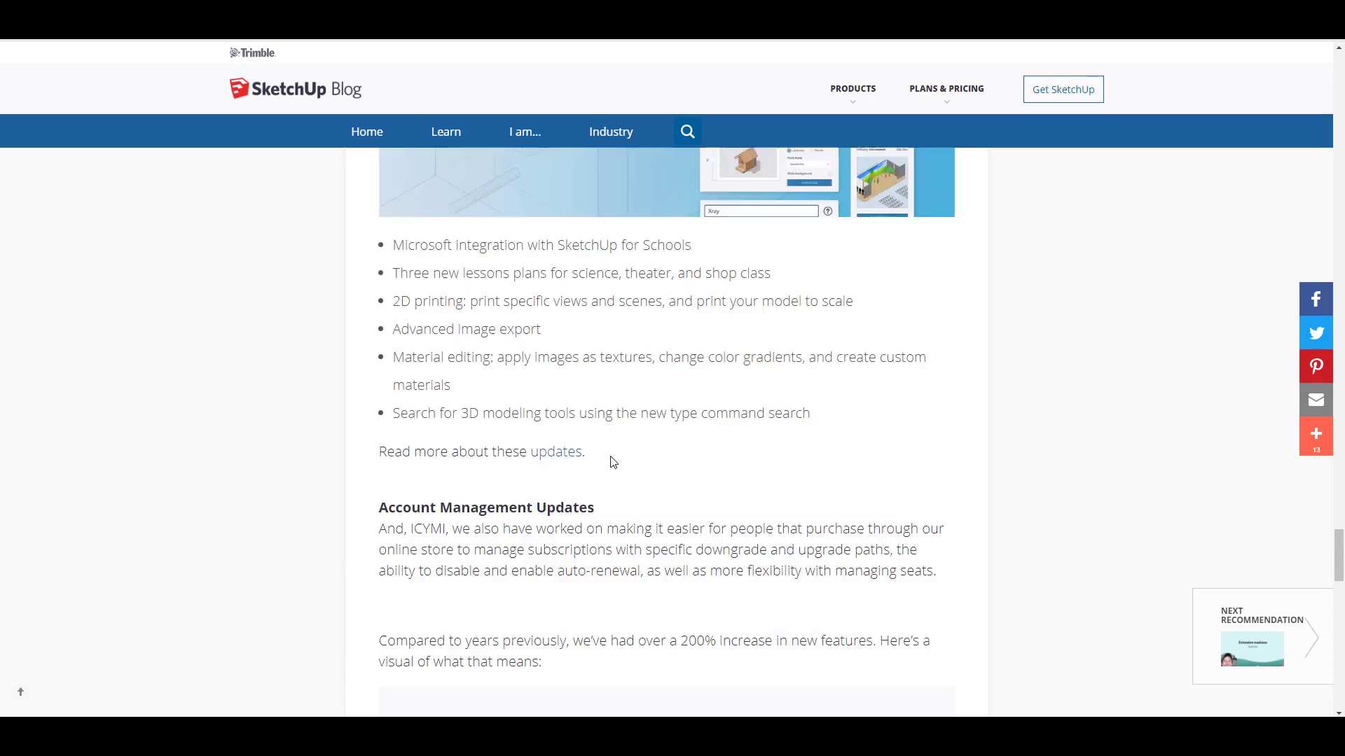
pyautogui.scroll(20, 613, 462)
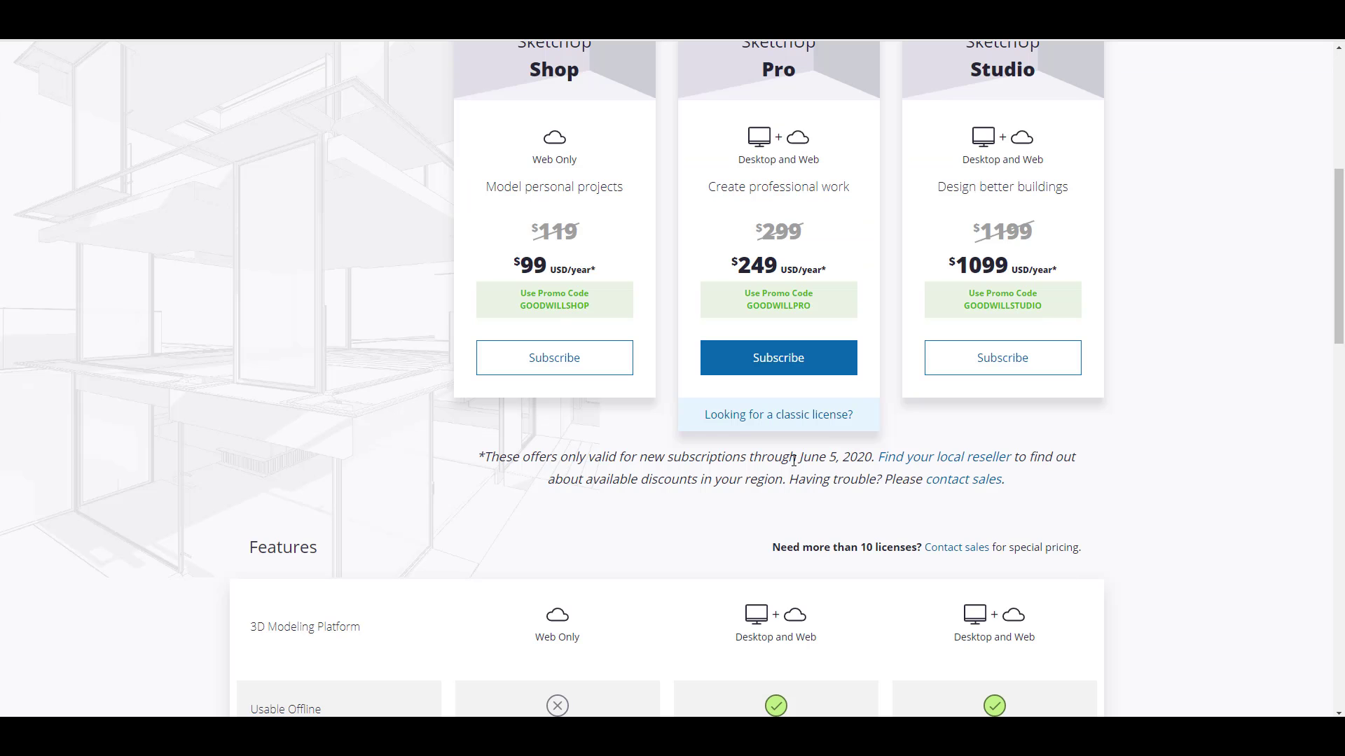
# - Highlight the June 5 offer date, scroll the features table, and view the For Personal plans
pyautogui.moveTo(813, 459); pyautogui.dragTo(839, 463)
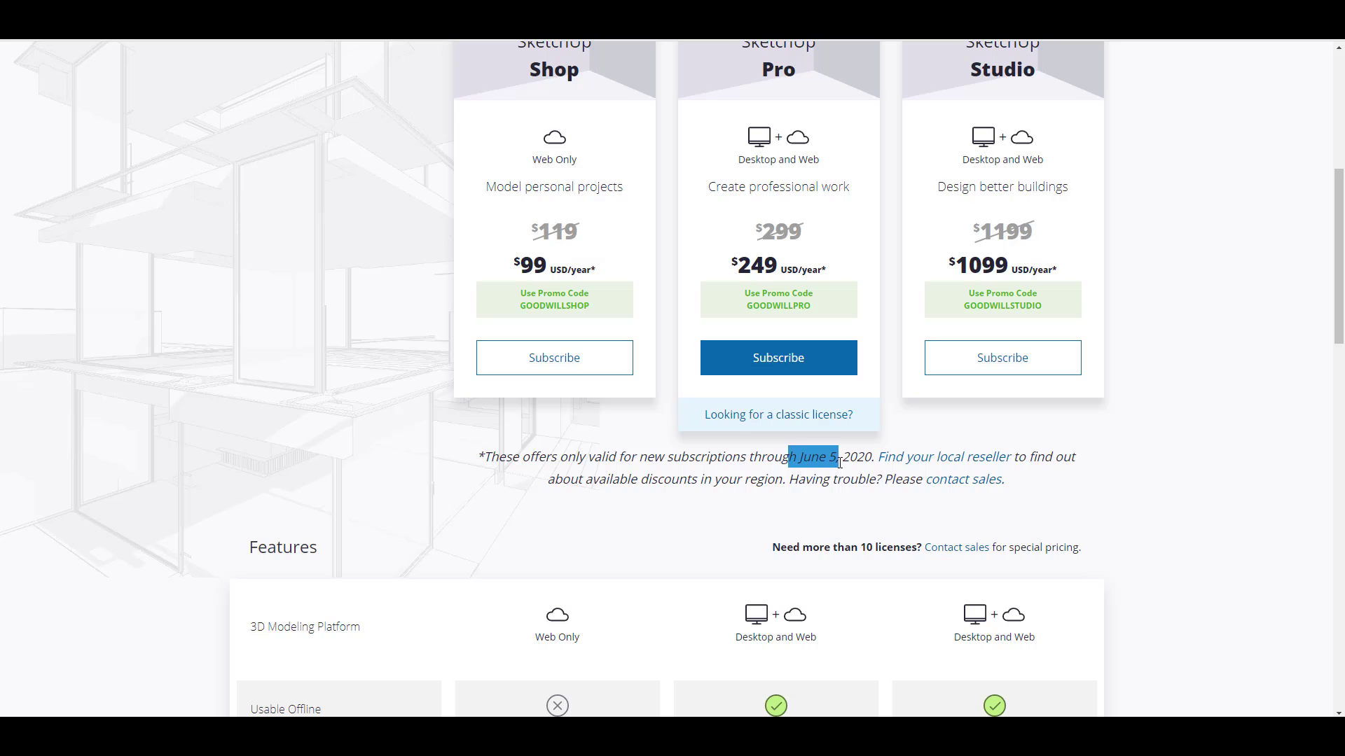
pyautogui.scroll(1, 834, 460)
pyautogui.scroll(-20, 835, 491)
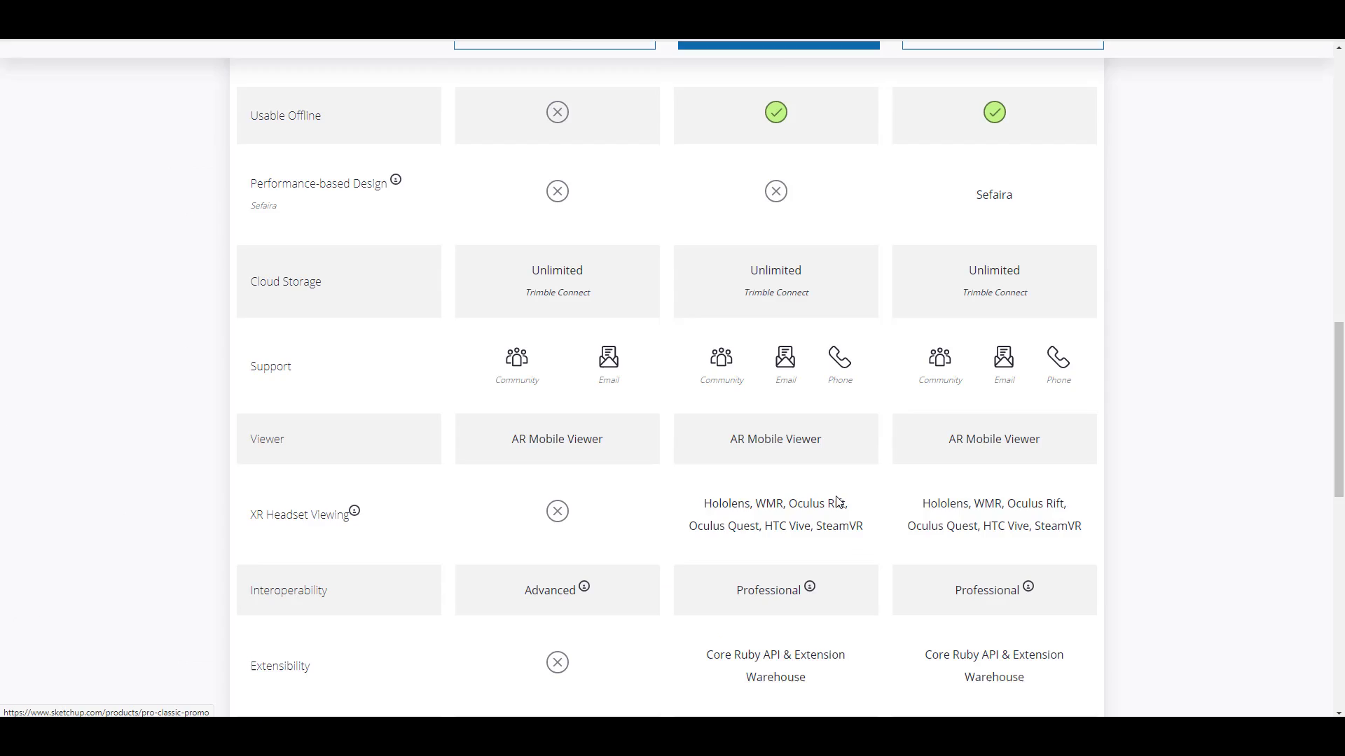
pyautogui.scroll(20, 835, 496)
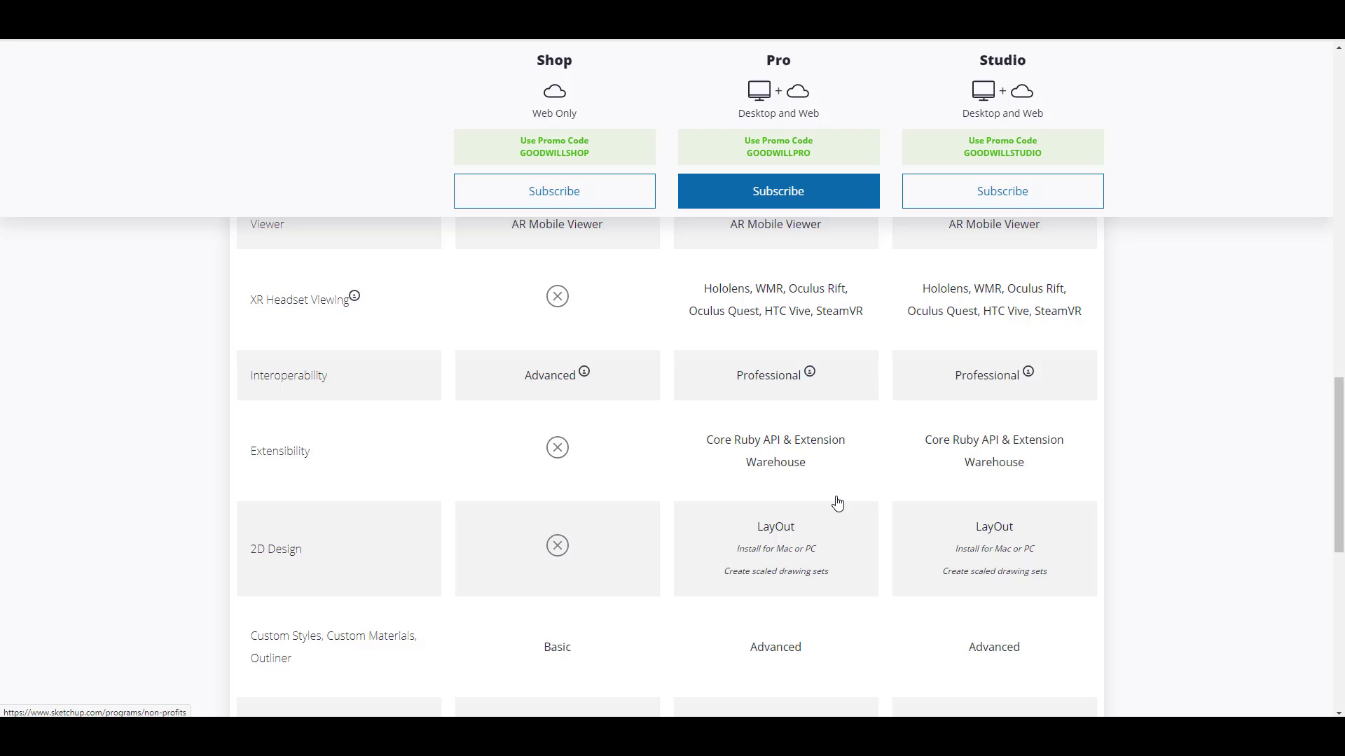
pyautogui.scroll(3, 836, 503)
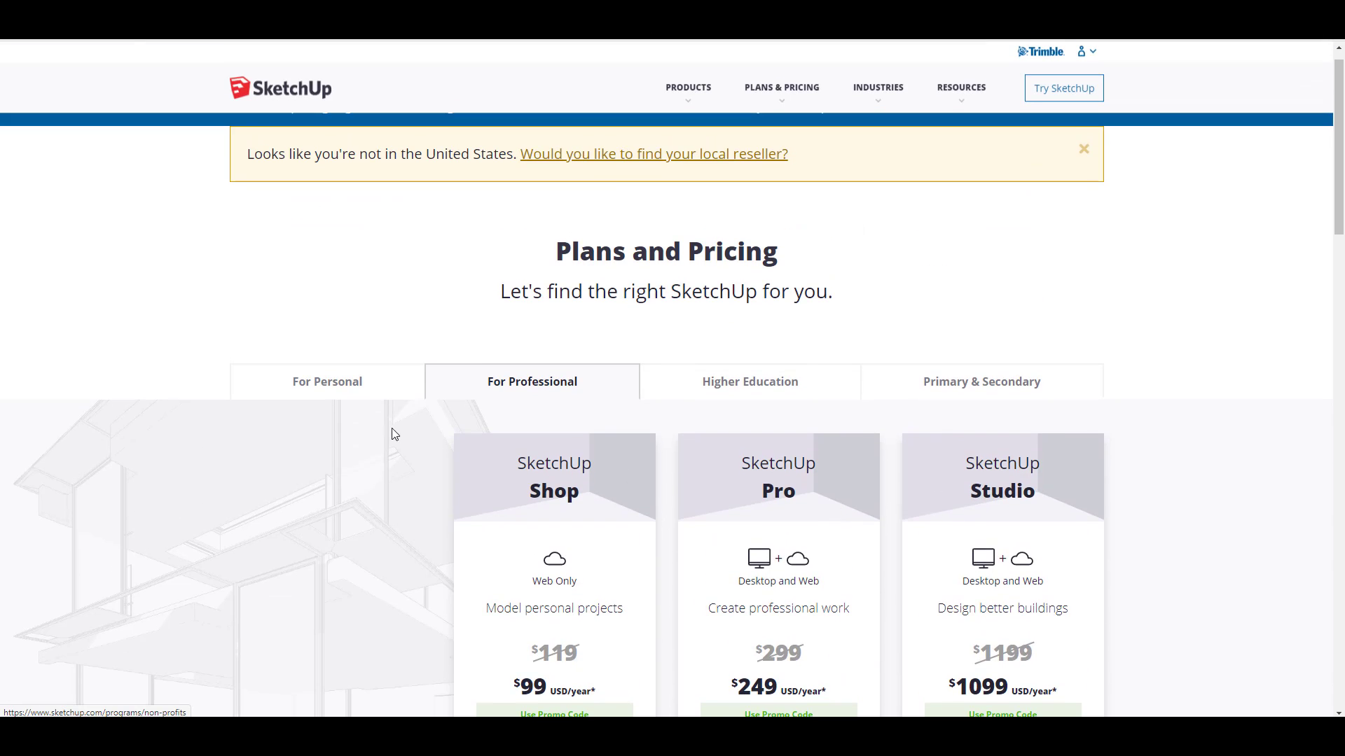
pyautogui.click(348, 381)
pyautogui.scroll(-5, 632, 470)
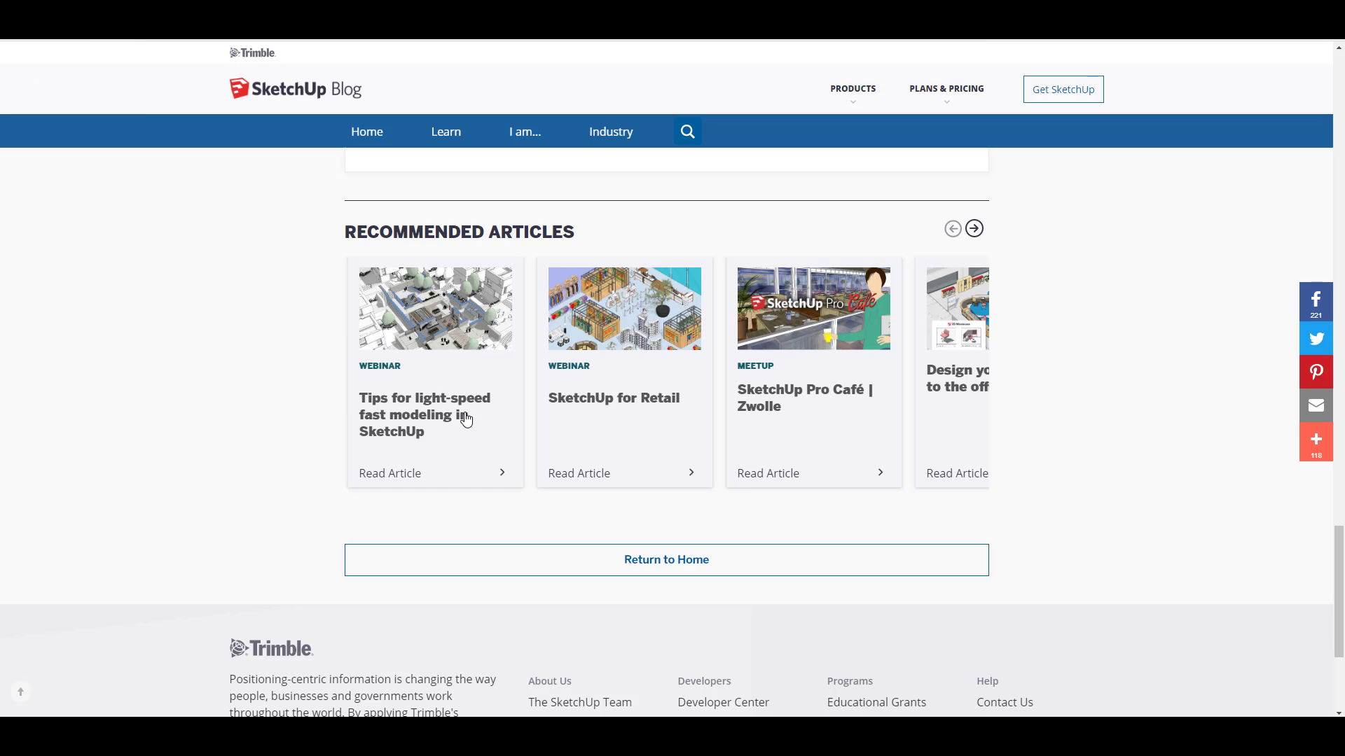
pyautogui.scroll(10, 528, 438)
pyautogui.scroll(10, 652, 440)
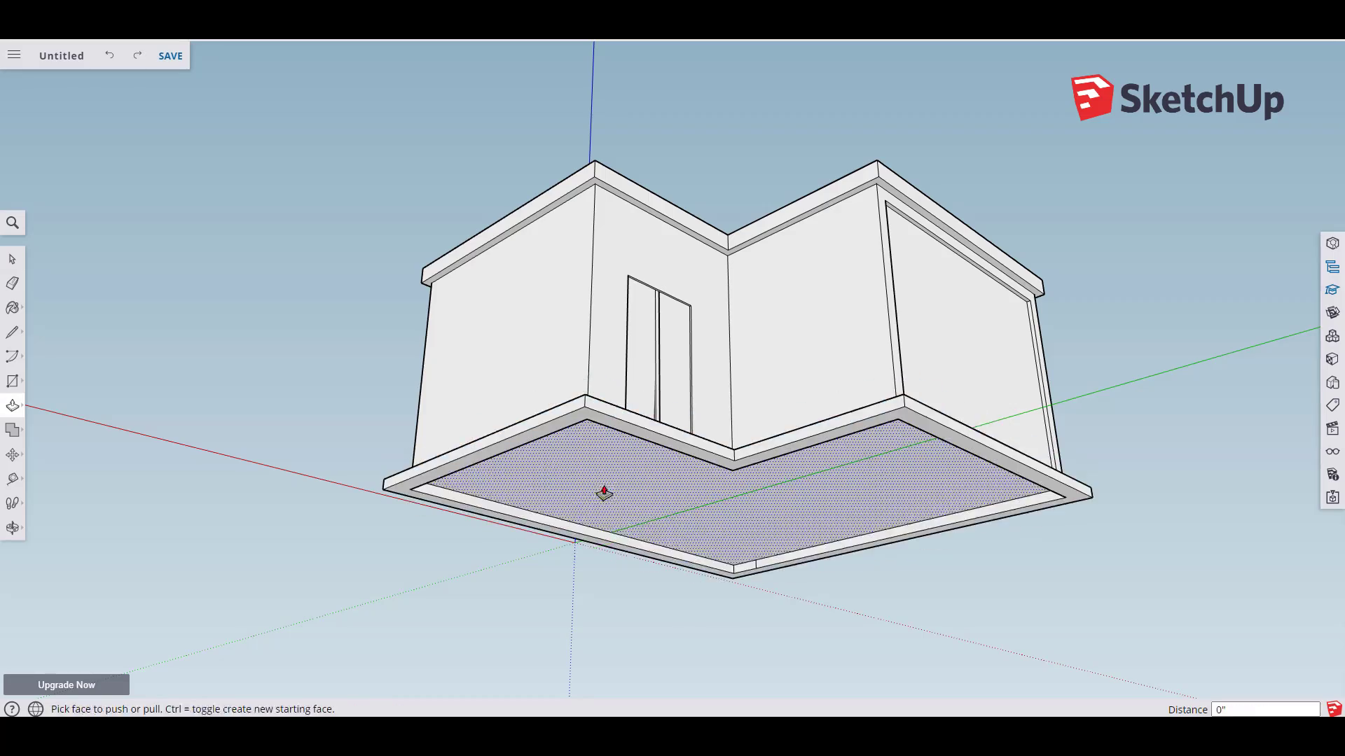
# - Select the front window face and scale it narrower to nearly a square
pyautogui.scroll(-3, 604, 494)
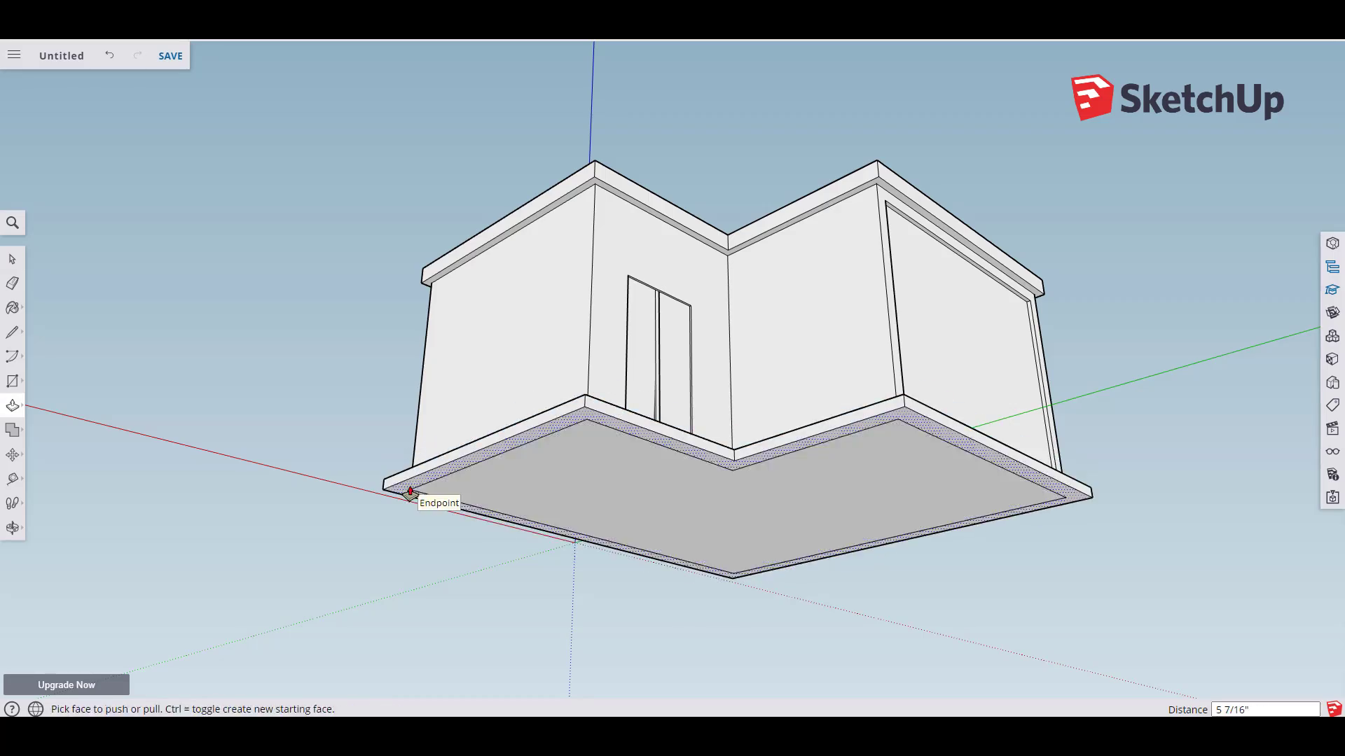
pyautogui.moveTo(411, 498); pyautogui.dragTo(847, 460, button='middle')
pyautogui.scroll(-3, 739, 549)
pyautogui.moveTo(738, 550); pyautogui.dragTo(486, 532, button='middle')
pyautogui.moveTo(683, 587); pyautogui.dragTo(349, 470)
pyautogui.press('r')
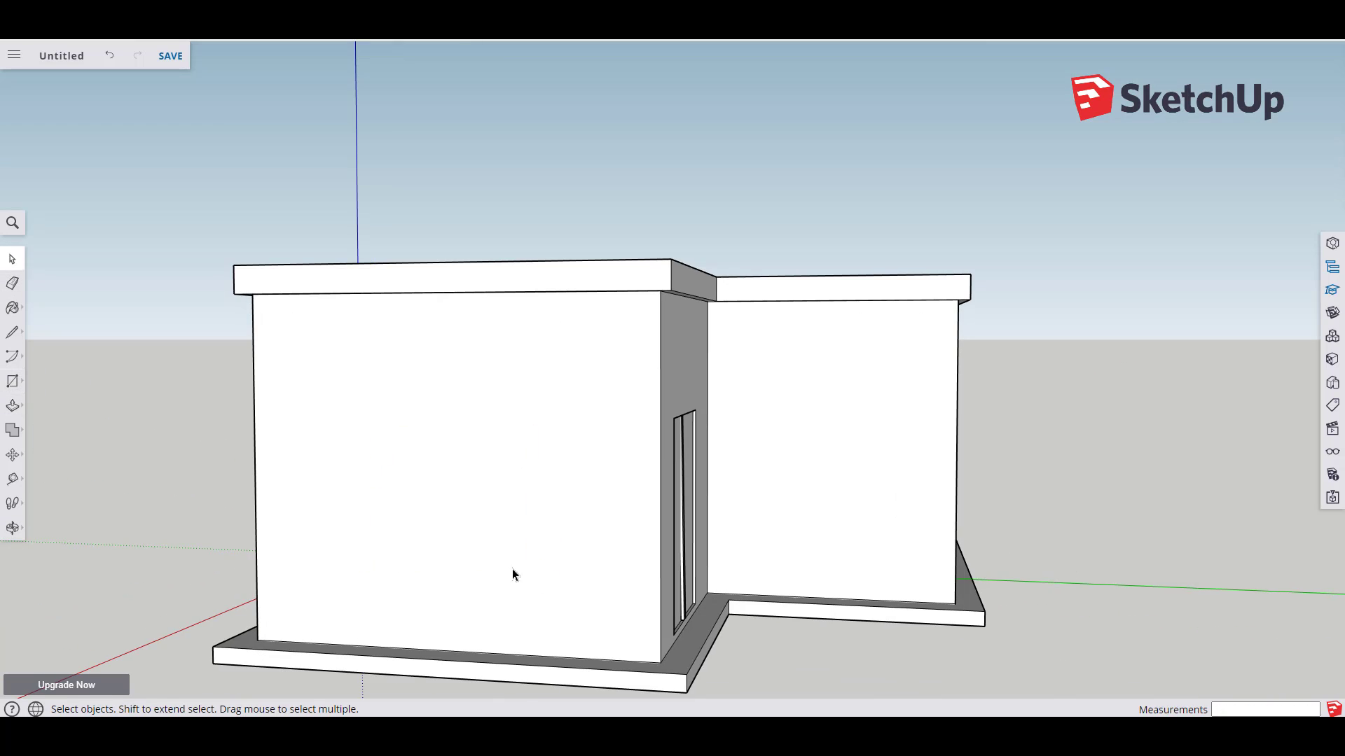
pyautogui.press('p')
pyautogui.press('space')
pyautogui.click(522, 504)
pyautogui.press('s')
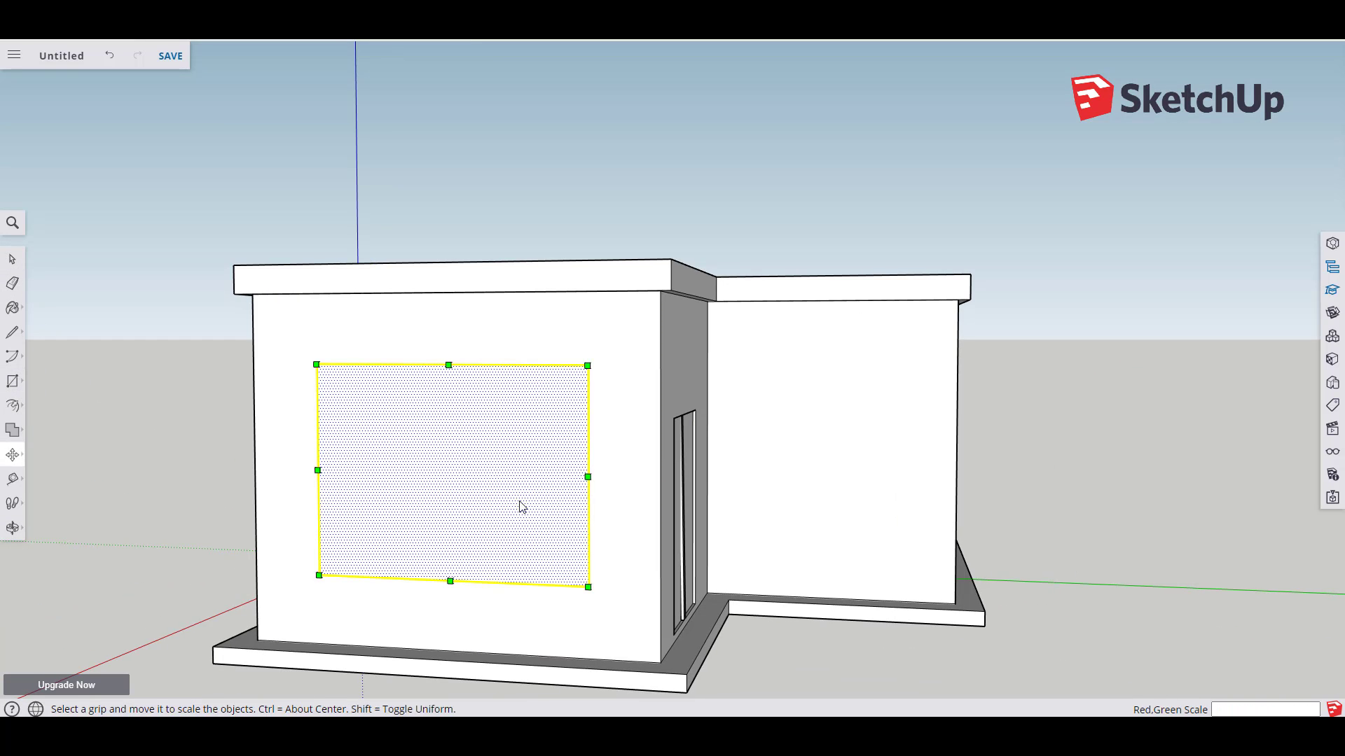
pyautogui.moveTo(593, 476); pyautogui.dragTo(536, 477)
# - Offset the window inward to form a frame and push the pane back into the wall
pyautogui.press('f')
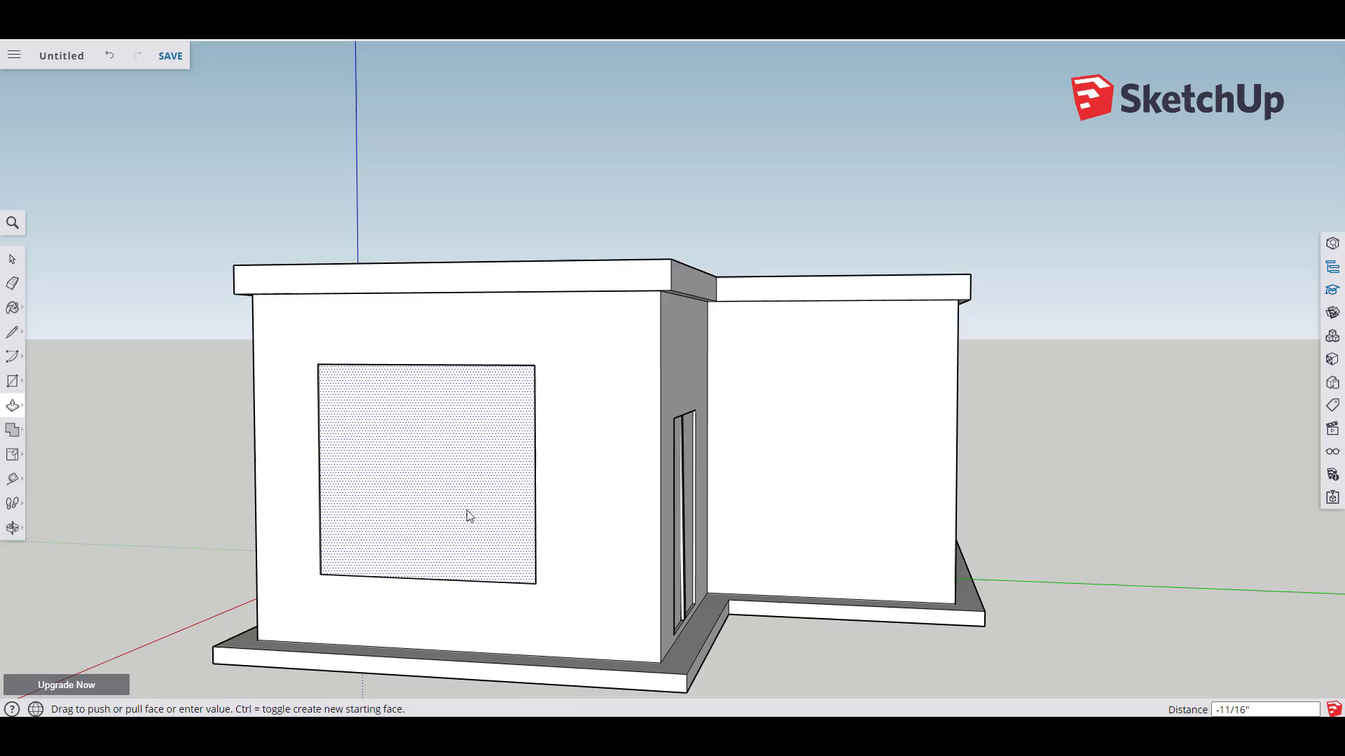
pyautogui.scroll(5, 465, 516)
pyautogui.click(558, 621)
pyautogui.click(634, 615)
pyautogui.moveTo(633, 615); pyautogui.dragTo(773, 515, button='middle')
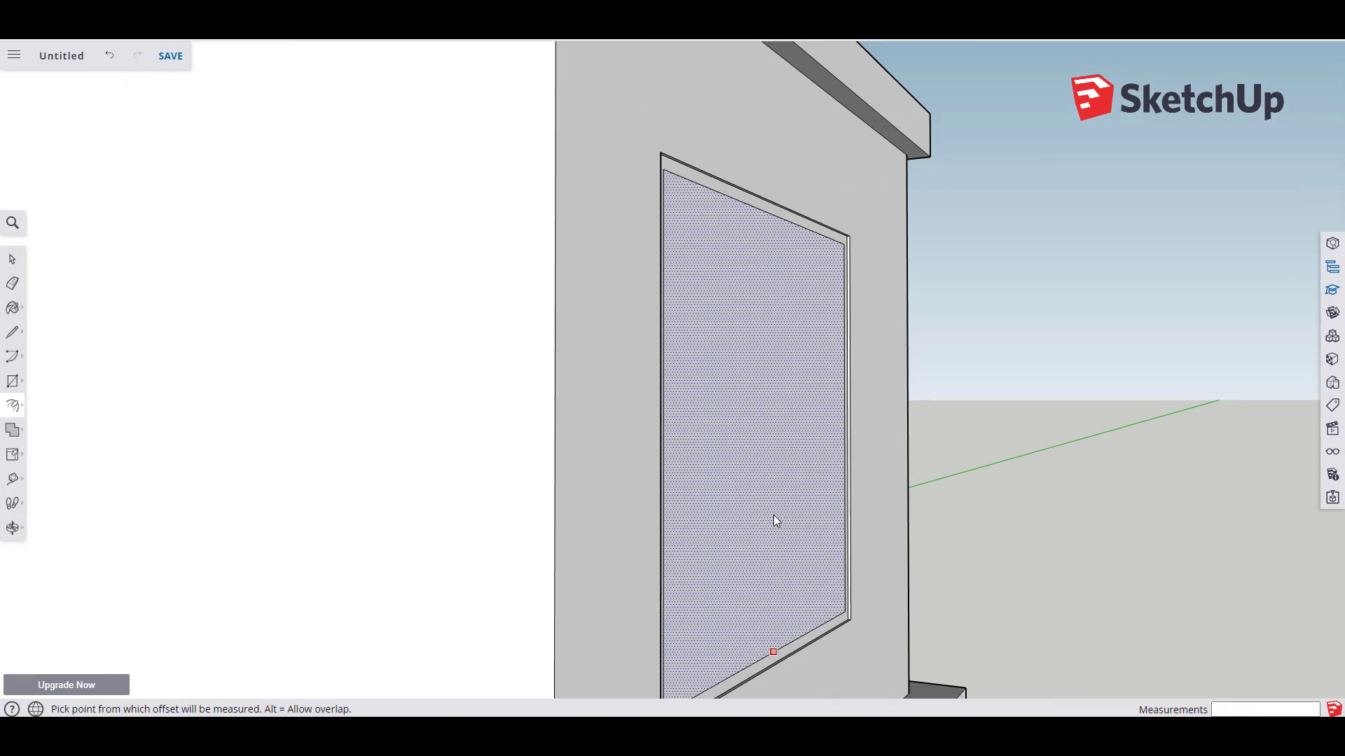
pyautogui.press('p')
pyautogui.moveTo(773, 515); pyautogui.dragTo(863, 499)
# - Move the person figure to stand beside the building's right wing
pyautogui.moveTo(863, 499); pyautogui.dragTo(525, 571, button='middle')
pyautogui.press('space')
pyautogui.click(431, 522)
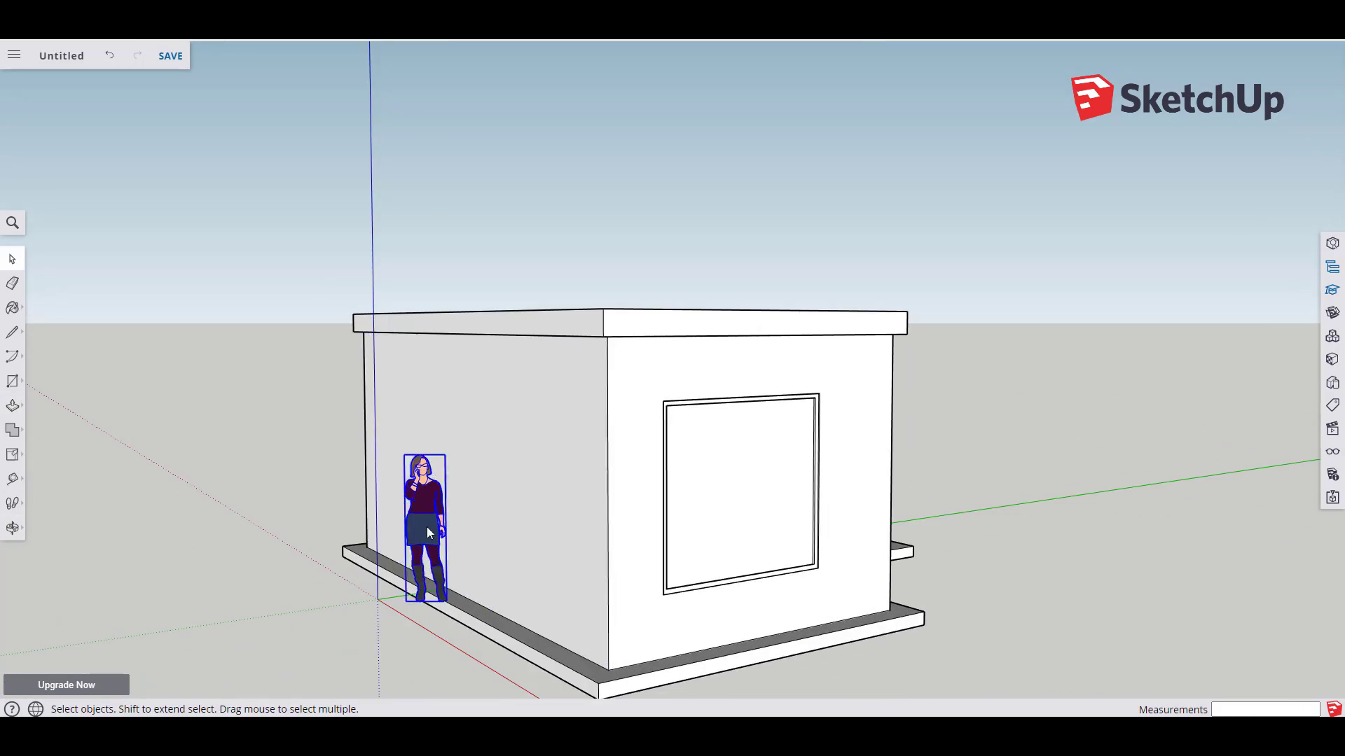
pyautogui.moveTo(431, 522); pyautogui.dragTo(609, 580, button='middle')
pyautogui.press('m')
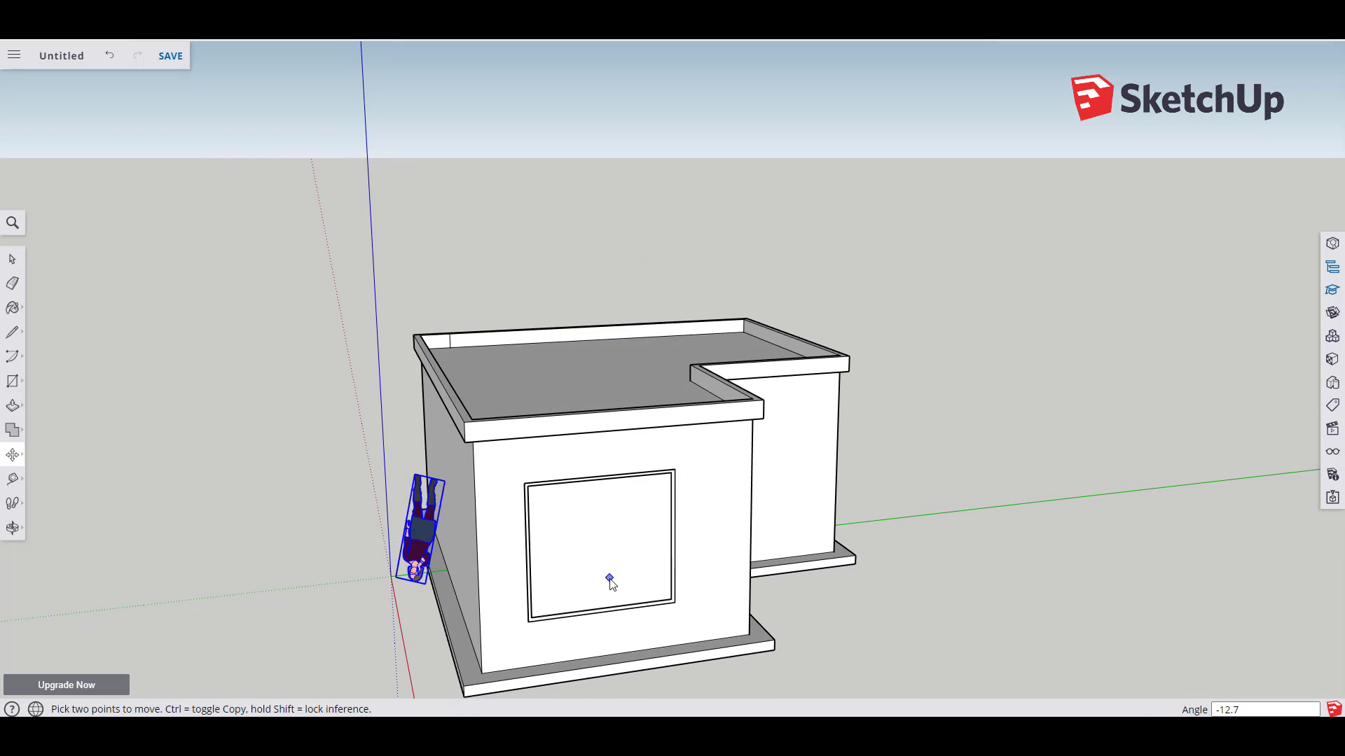
pyautogui.click(609, 579)
pyautogui.click(789, 574)
pyautogui.scroll(-5, 585, 444)
# - Draw a large ground rectangle surrounding the whole building
pyautogui.press('space')
pyautogui.click(501, 464)
pyautogui.rightClick(788, 483)
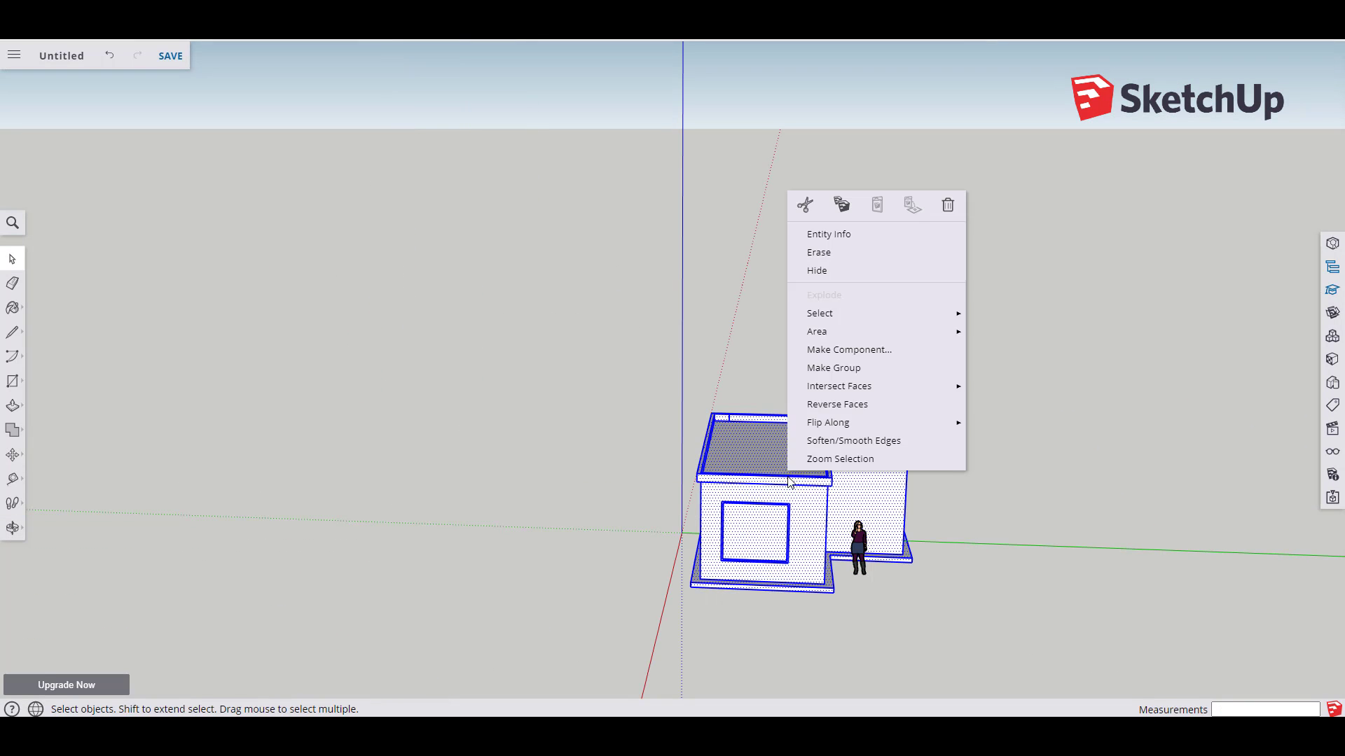
pyautogui.click(504, 550)
pyautogui.moveTo(504, 551); pyautogui.dragTo(565, 314, button='middle')
pyautogui.press('r')
pyautogui.click(480, 352)
pyautogui.click(1044, 699)
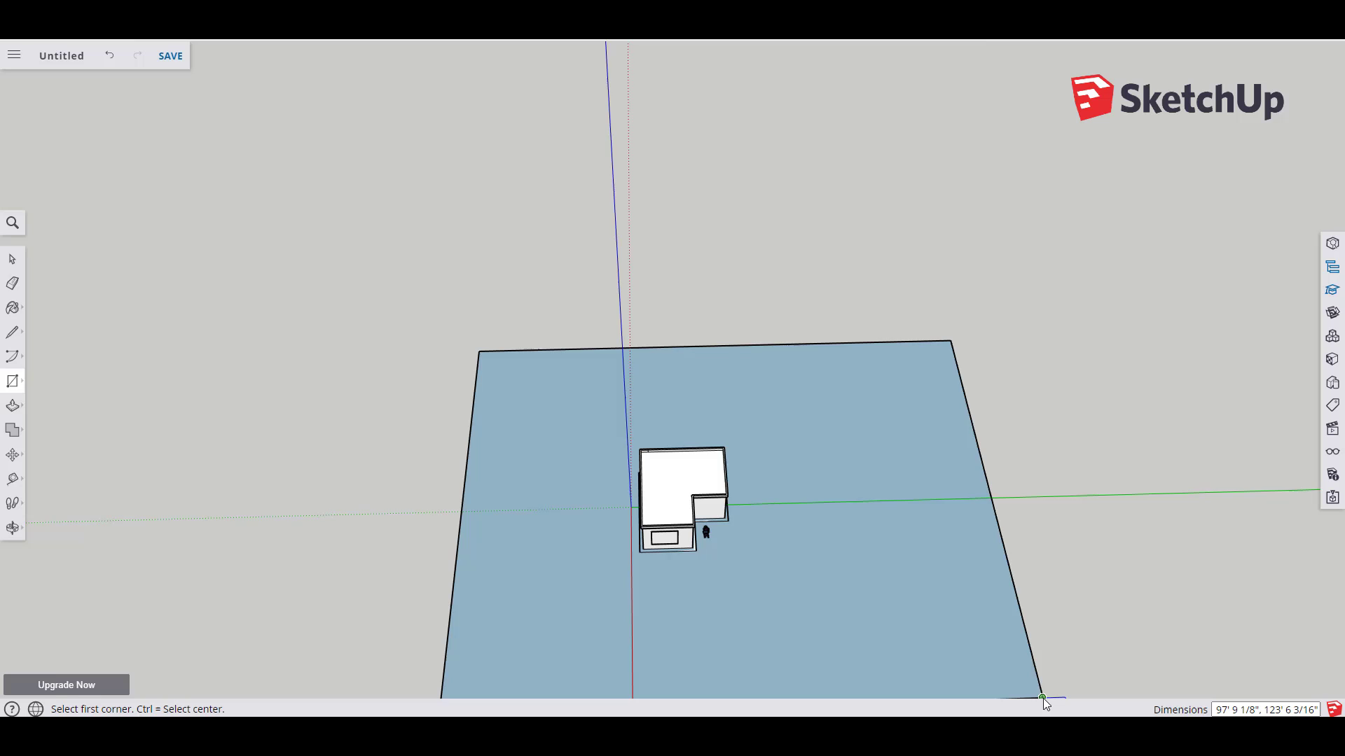
# - Reverse the ground rectangle's faces so it shows grey
pyautogui.moveTo(1044, 699); pyautogui.dragTo(865, 313, button='middle')
pyautogui.press('space')
pyautogui.rightClick(866, 313)
pyautogui.click(898, 518)
pyautogui.rightClick(898, 518)
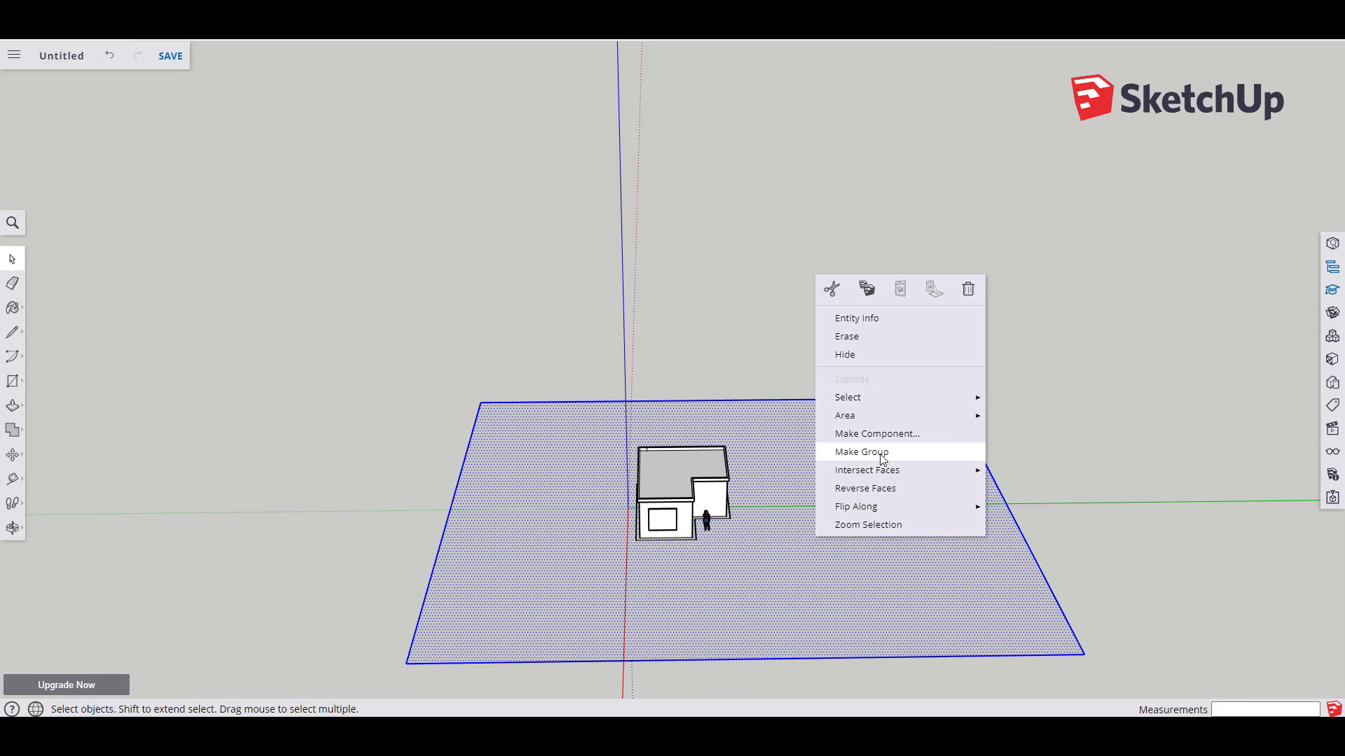
pyautogui.click(871, 486)
# - Lower the ground plane 5 1/2" to sit just below the base slab
pyautogui.moveTo(870, 486); pyautogui.dragTo(528, 564, button='middle')
pyautogui.scroll(5, 658, 591)
pyautogui.scroll(-2, 738, 612)
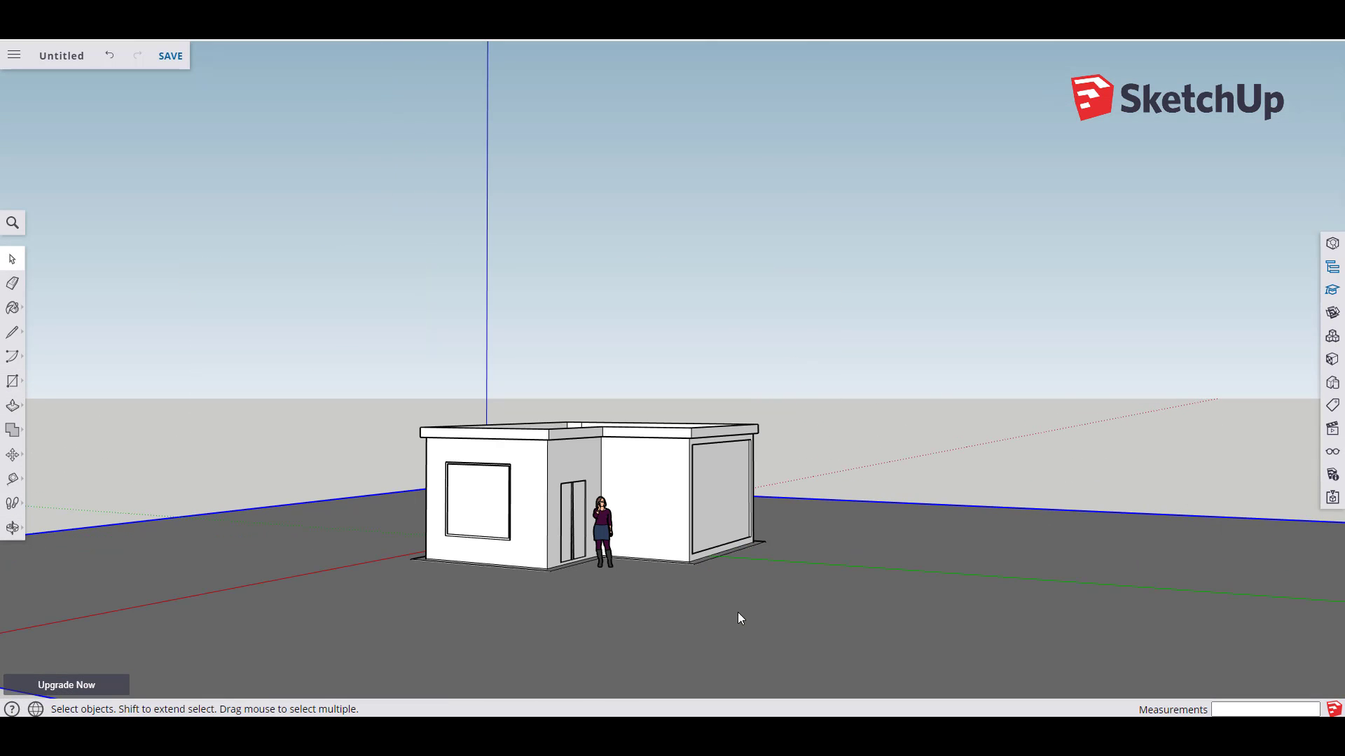
pyautogui.click(679, 605)
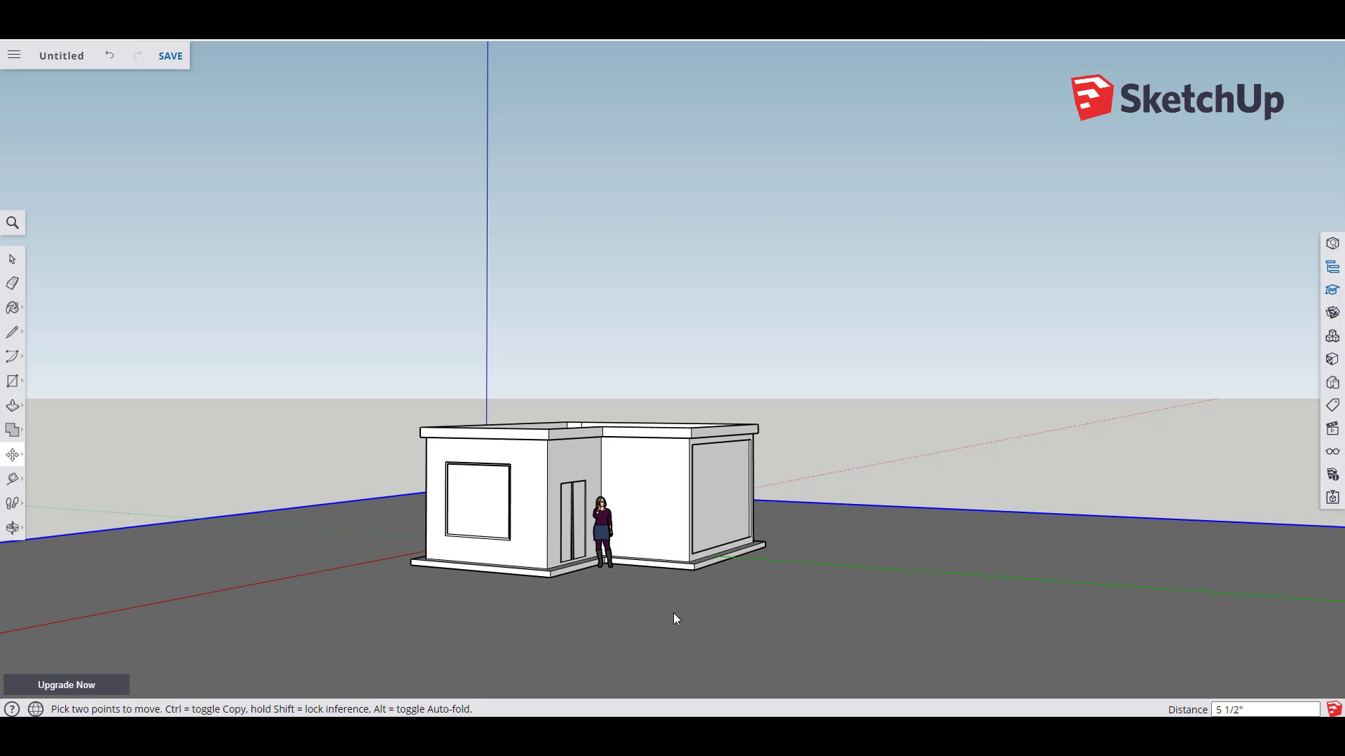
# - Open the Styles panel and browse the style collections, including Color Sets
pyautogui.press('space')
pyautogui.click(1333, 382)
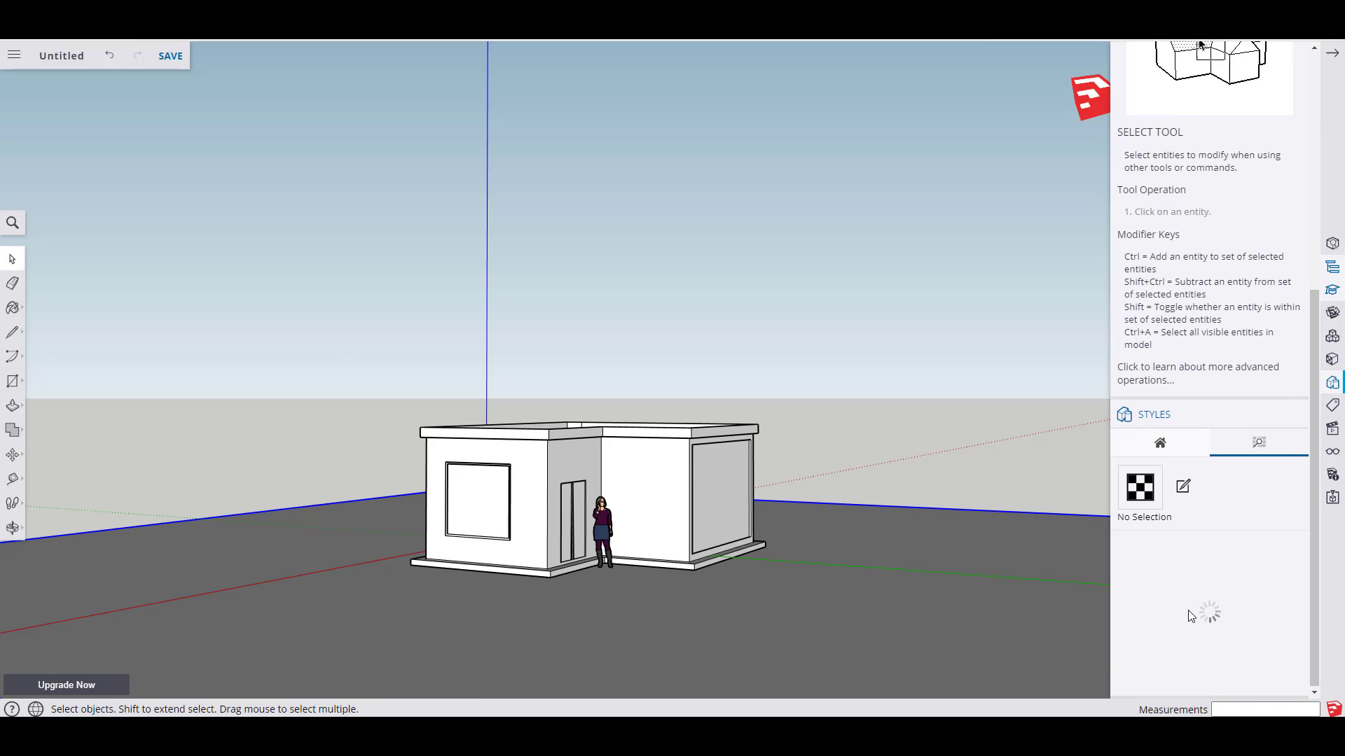
pyautogui.click(1336, 449)
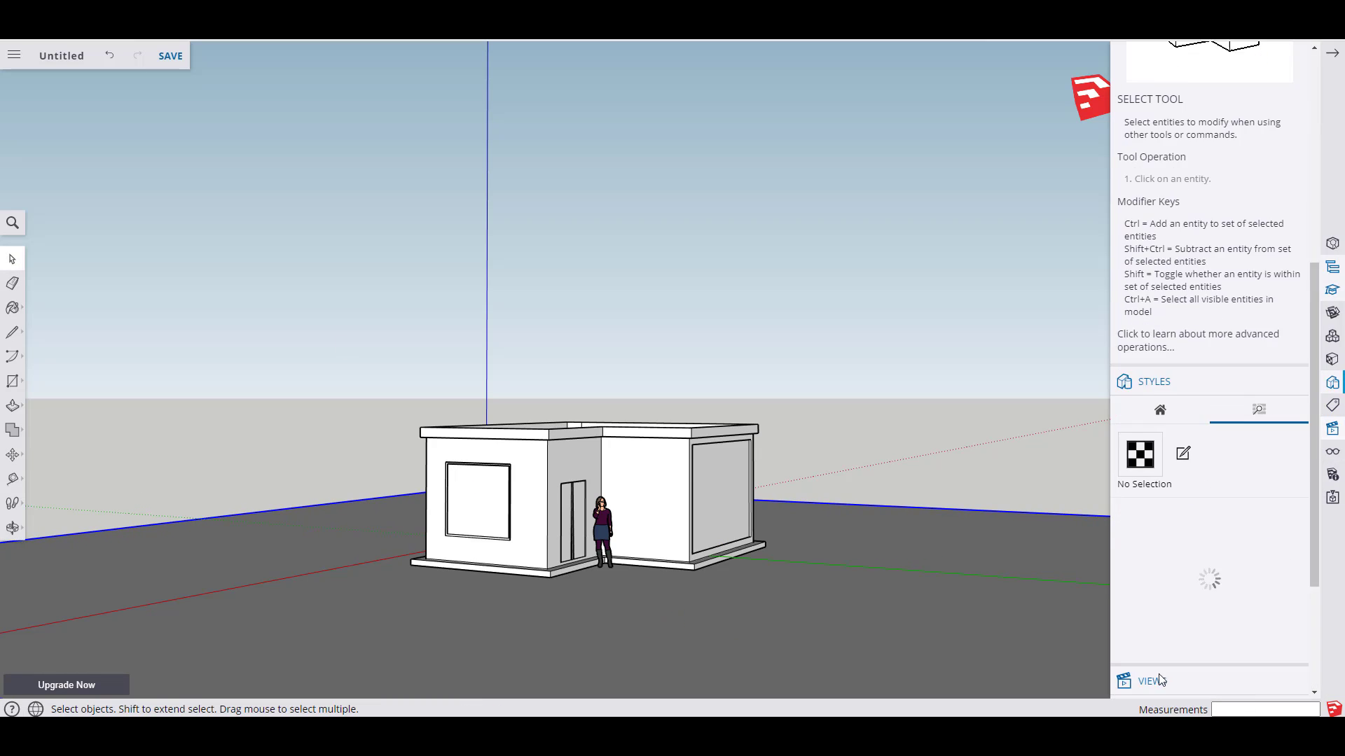
pyautogui.scroll(5, 729, 578)
pyautogui.click(1333, 359)
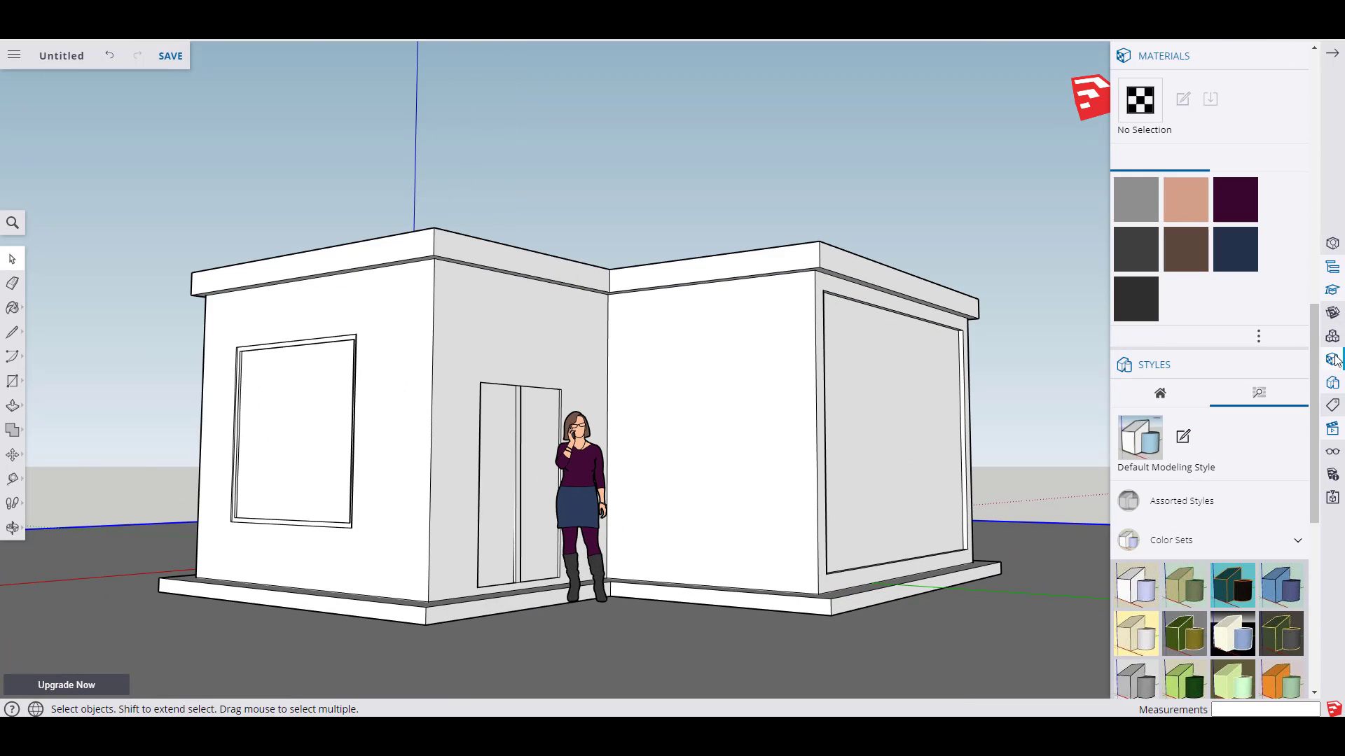
pyautogui.click(1333, 428)
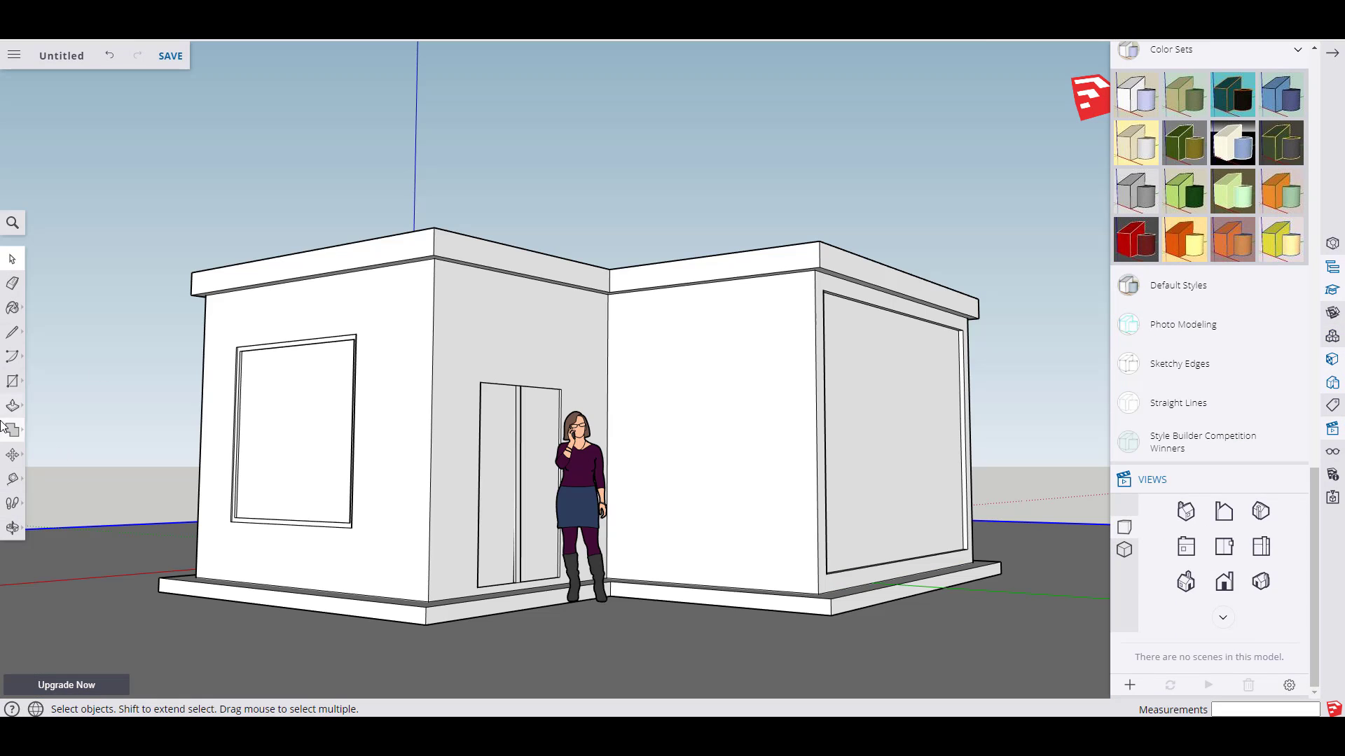
# - Apply a Sketchy Edges style with hand-drawn black outlines on white
pyautogui.click(1277, 371)
pyautogui.click(1136, 419)
pyautogui.click(1184, 410)
pyautogui.click(1147, 615)
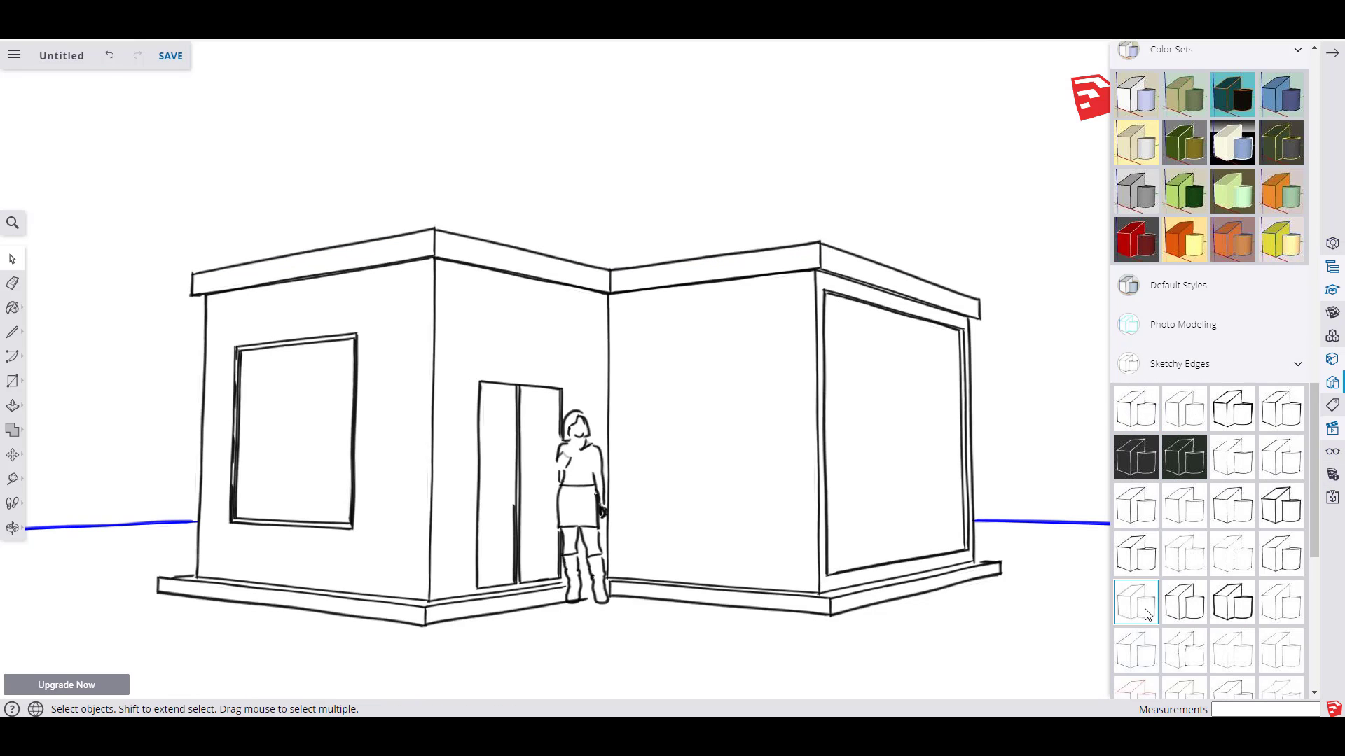